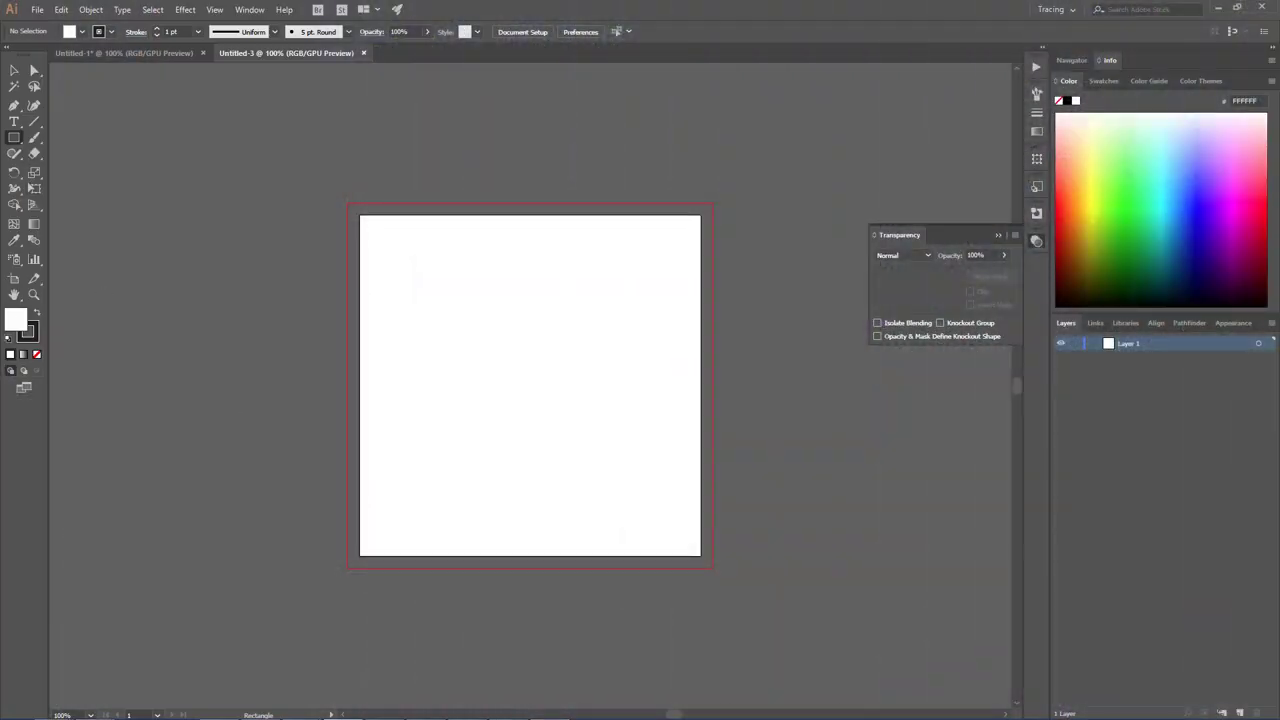
- Draw a red (FF0000) square covering the whole artboard
double_click(15, 319)
left_click(684, 249)
left_click(829, 251)
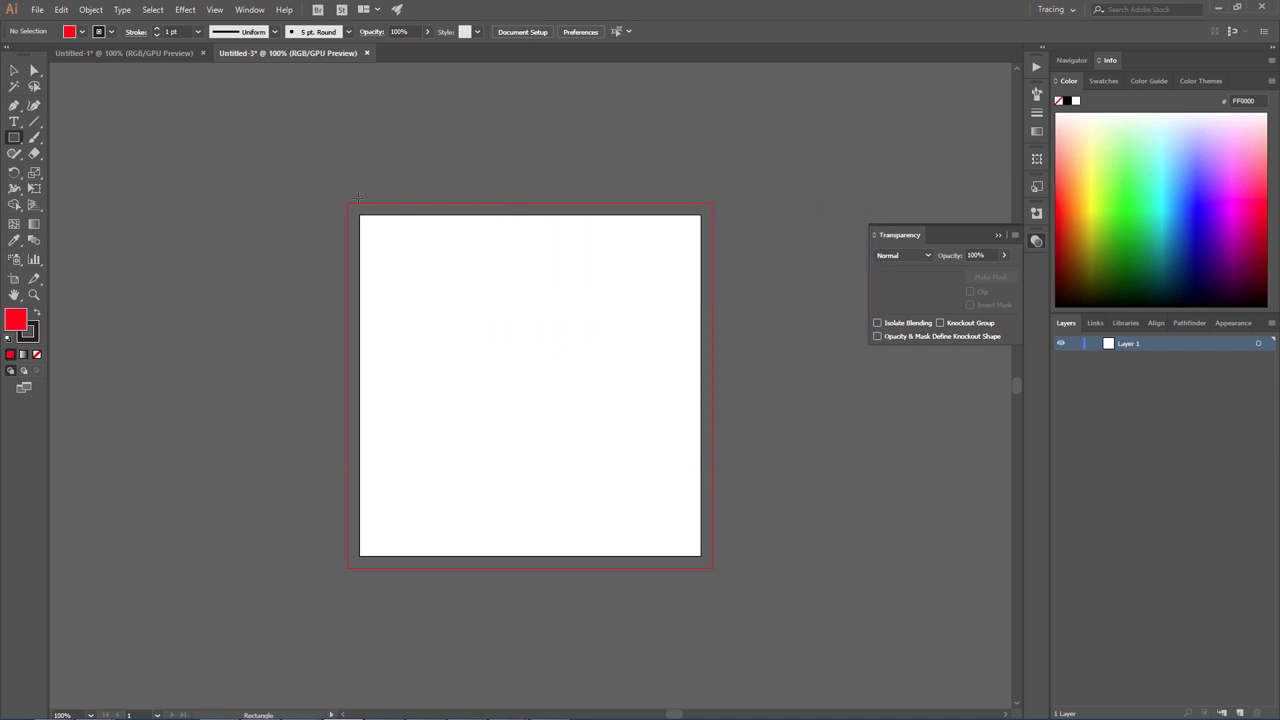
left_click_drag(359, 214, 700, 557)
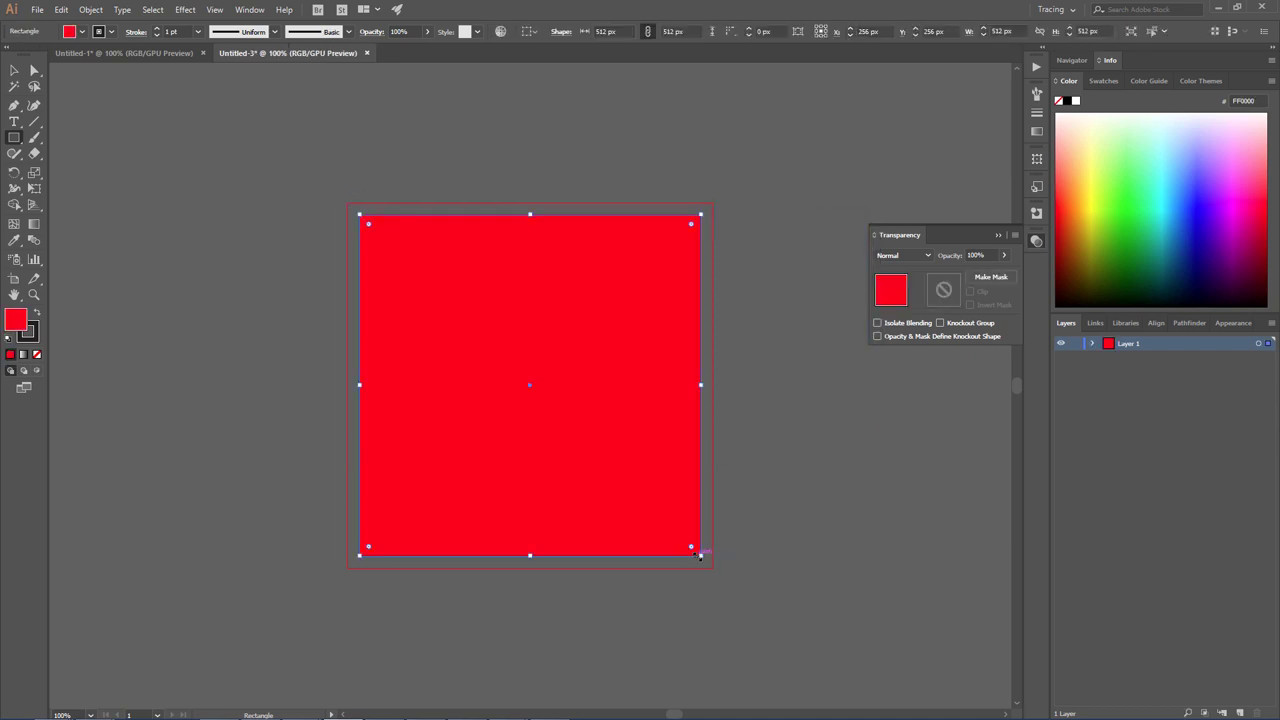
- Place OriginalSwatchImage.png, embed it, and align it over the red square
left_click_drag(0, 420, 426, 327)
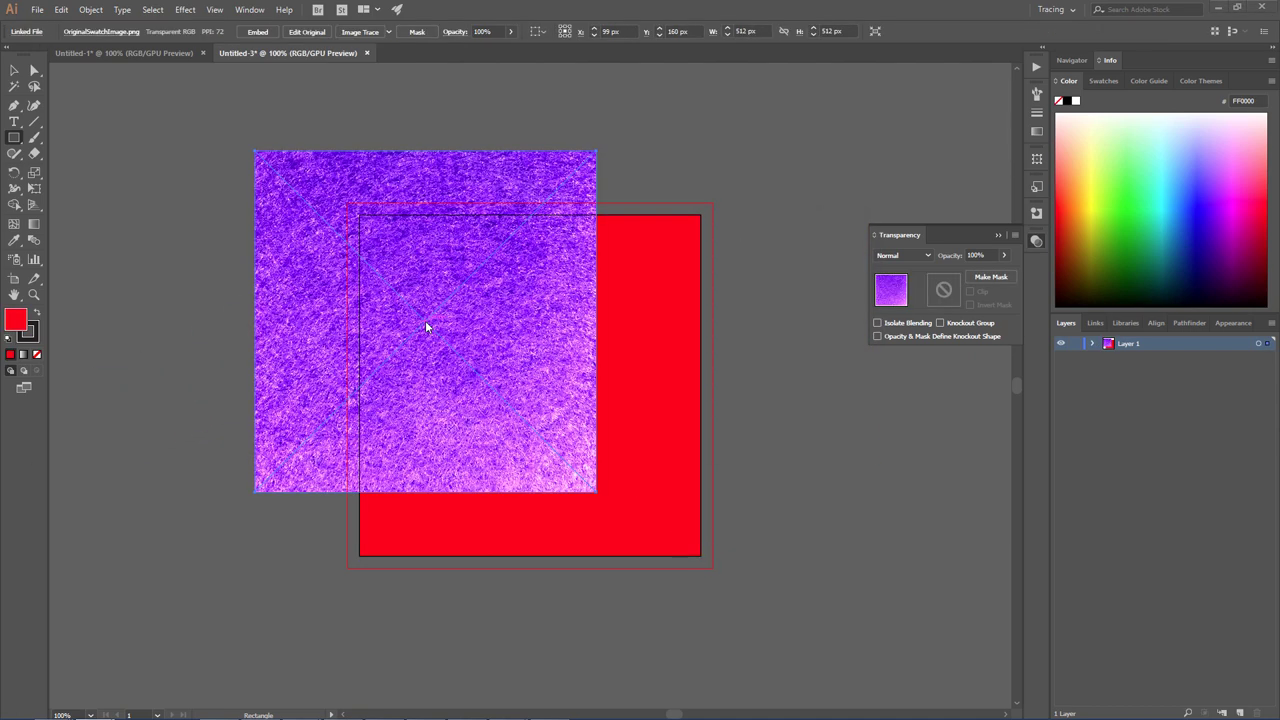
left_click(15, 69)
left_click(257, 31)
left_click_drag(300, 276, 410, 346)
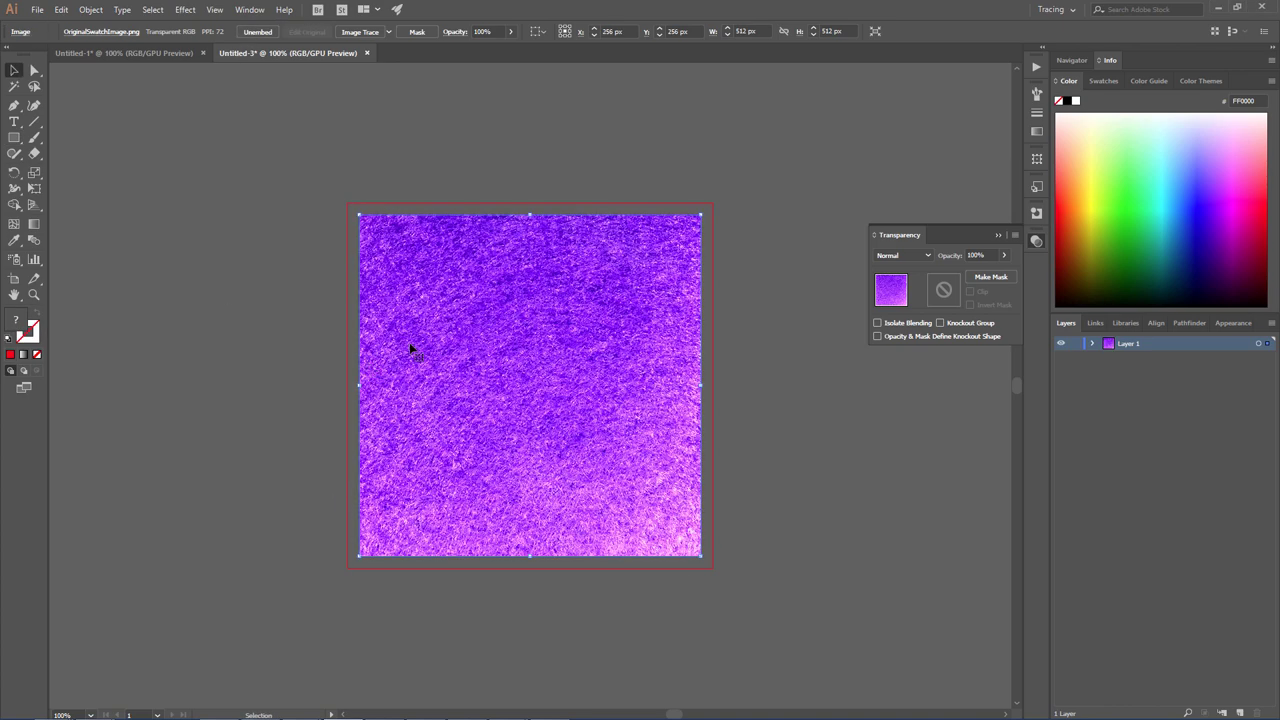
- Set the embedded texture image's opacity to 80%
left_click(1093, 344)
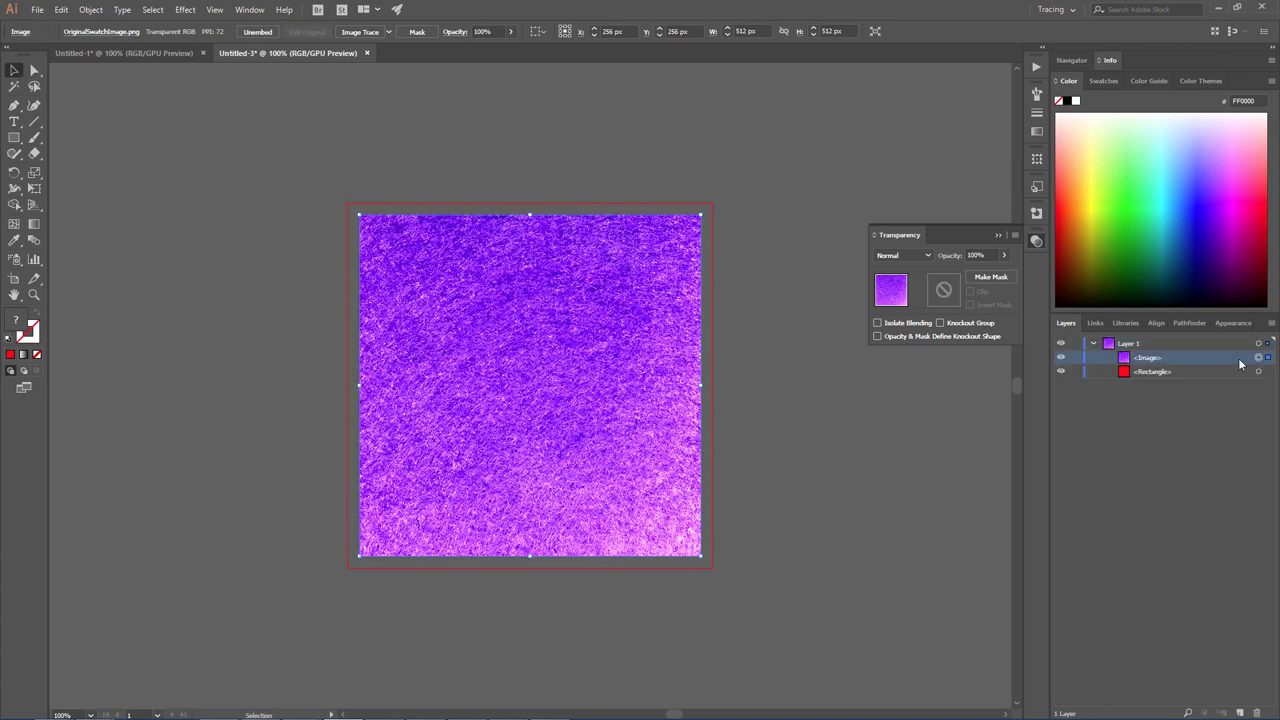
double_click(972, 255)
type("80")
key("Return")
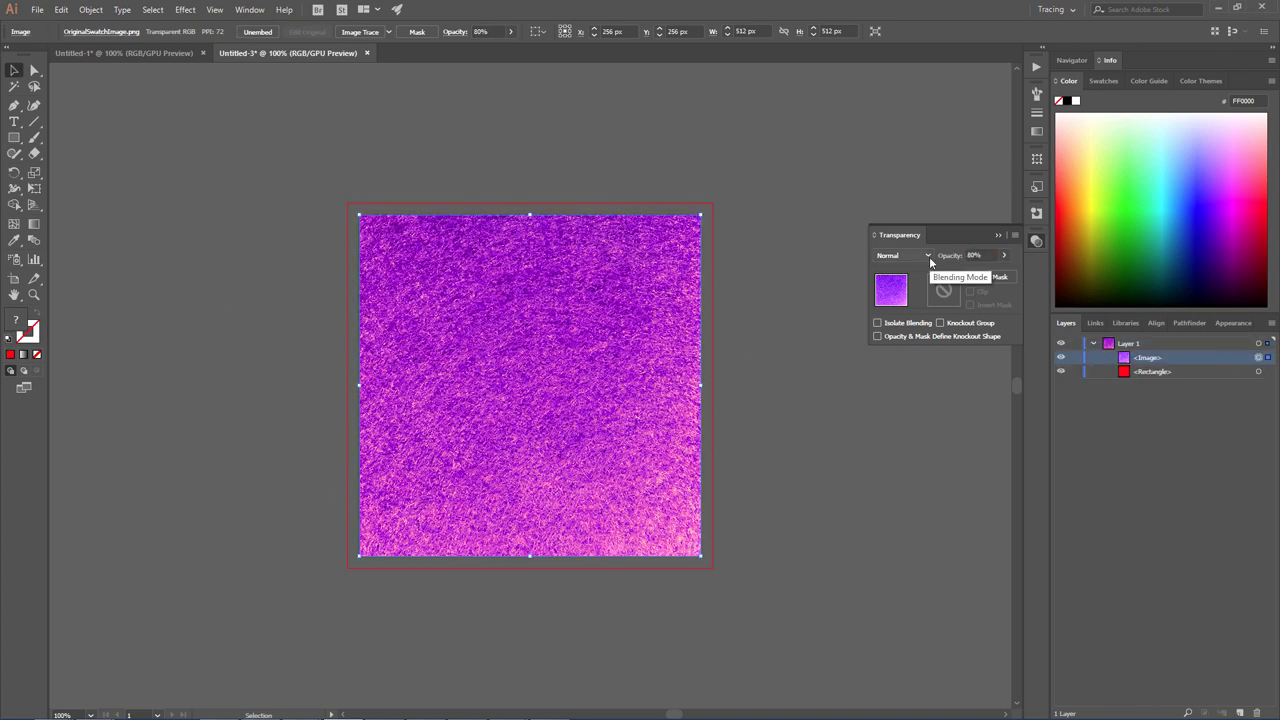
- Paste a copy of the texture image in place over the original
left_click(62, 9)
left_click(62, 9)
left_click(62, 9)
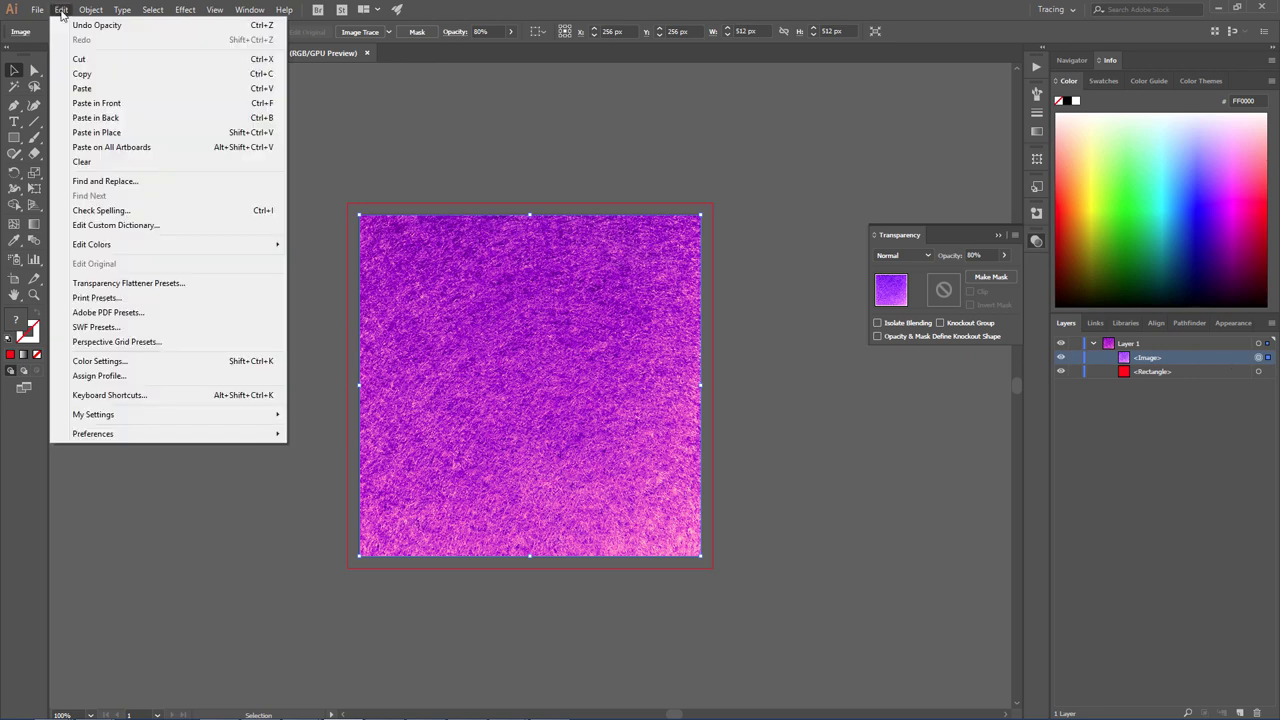
left_click(97, 132)
- Reflect the pasted texture copy across the vertical axis
left_click(91, 9)
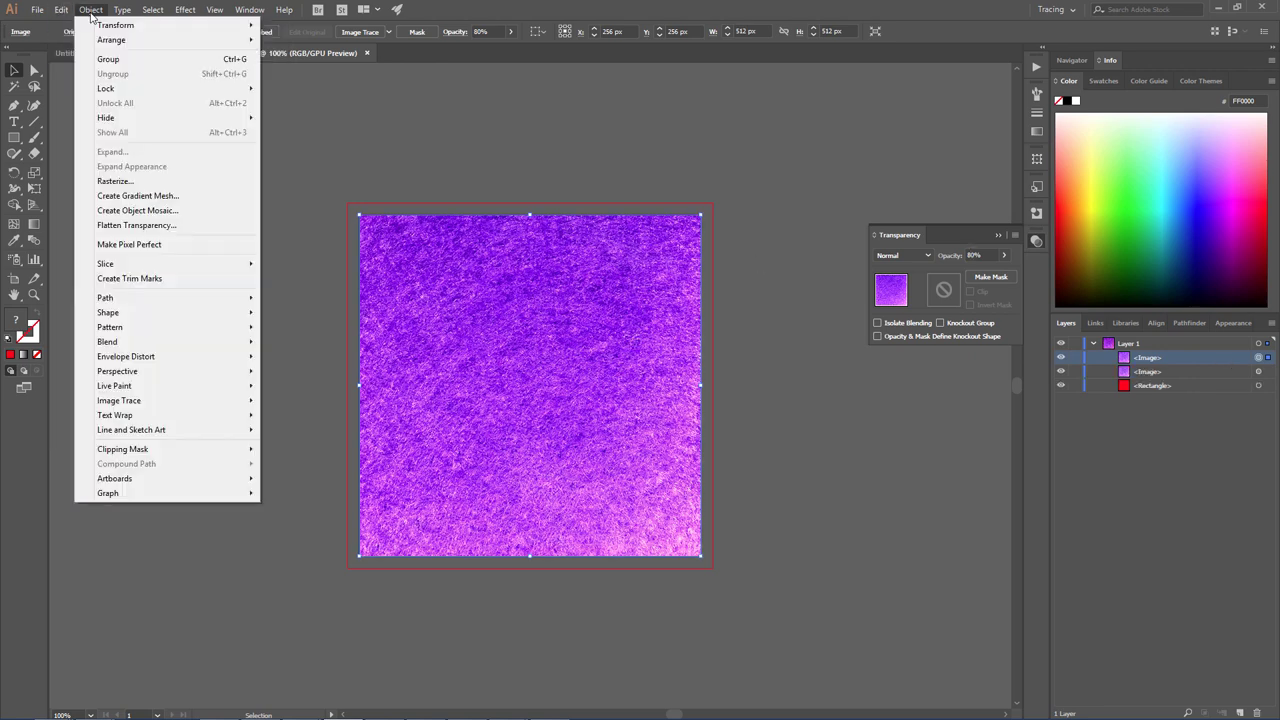
mouse_move(110, 23)
left_click(300, 80)
left_click(336, 420)
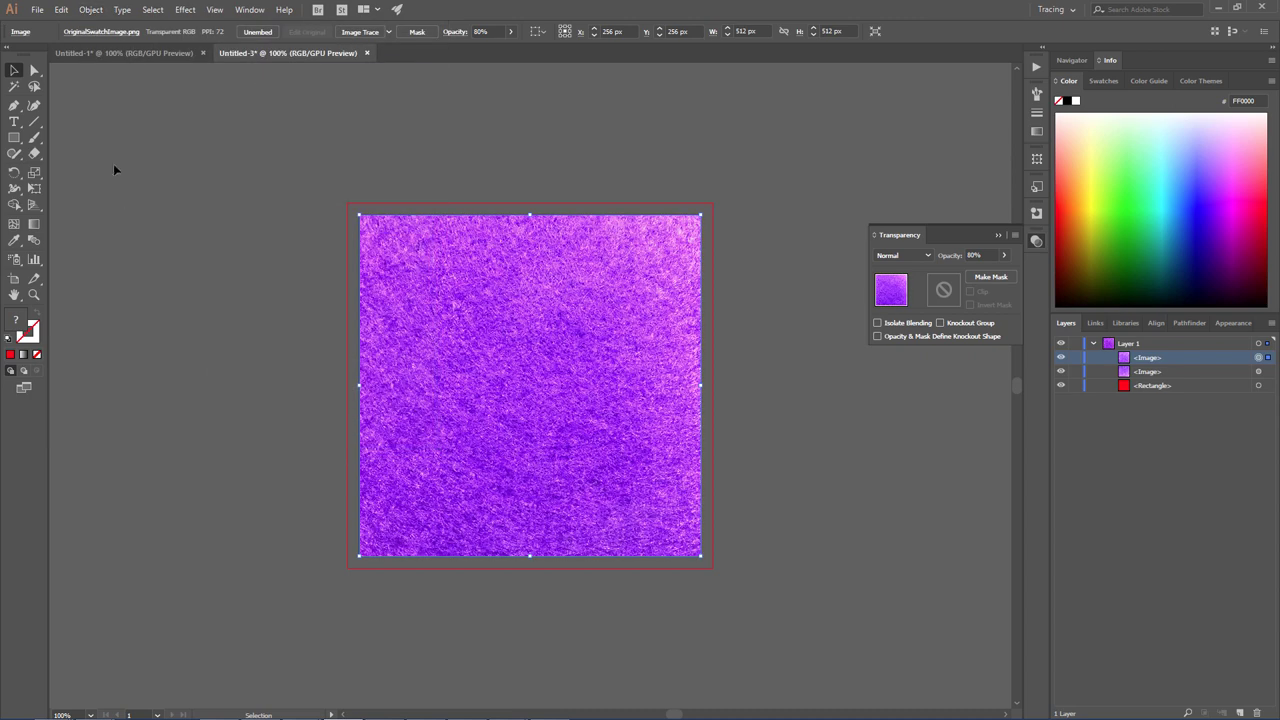
left_click(91, 9)
left_click(296, 73)
left_click(245, 281)
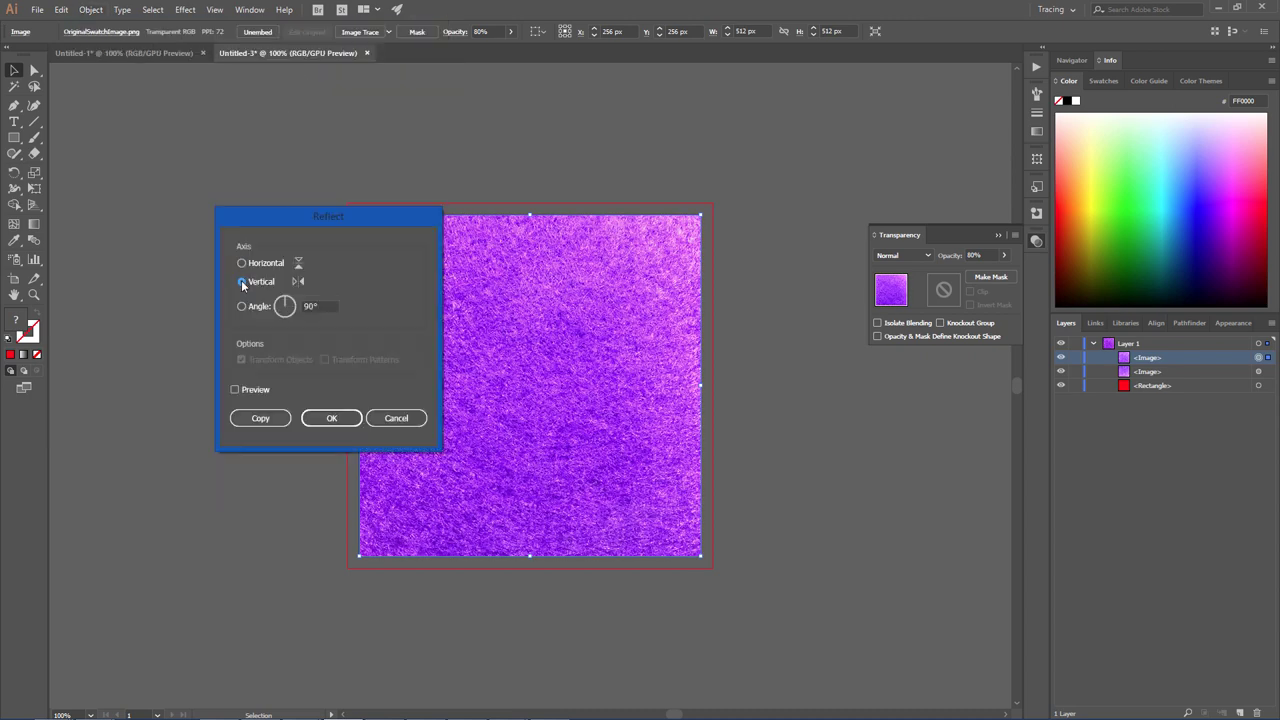
left_click(318, 414)
- Set the mirrored copy's opacity to 50%
left_click(969, 255)
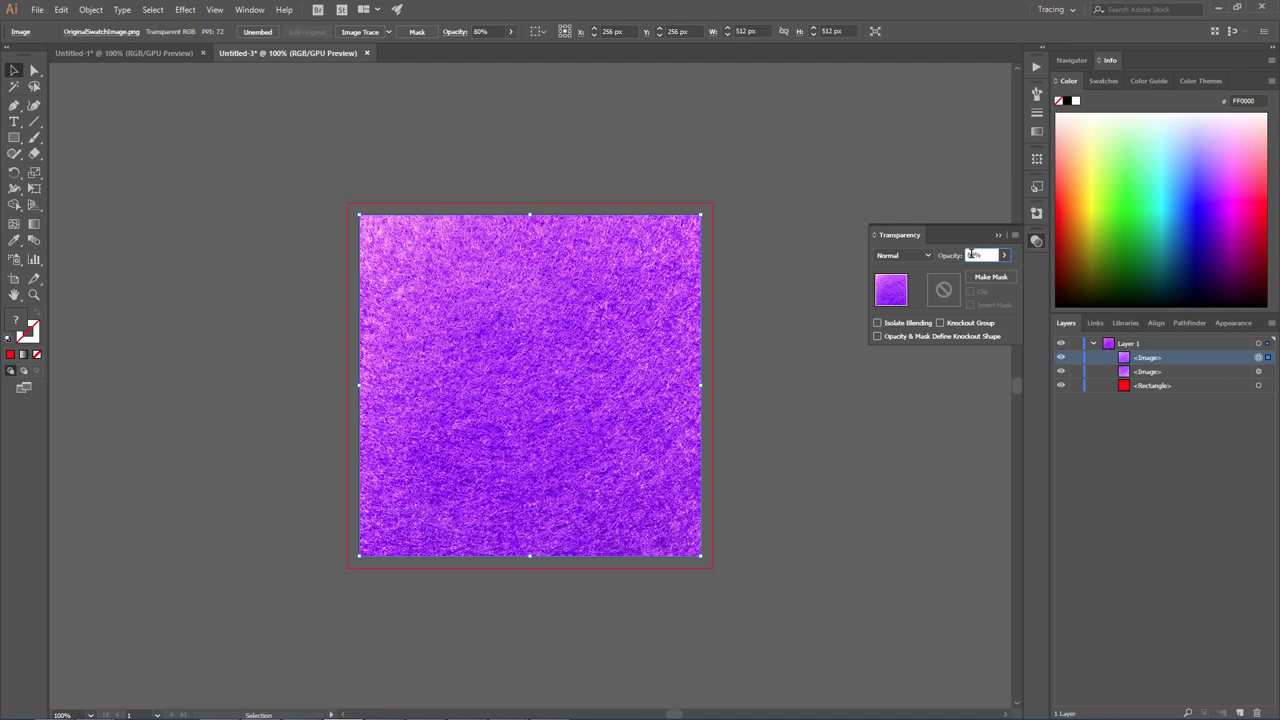
type("50")
key("Return")
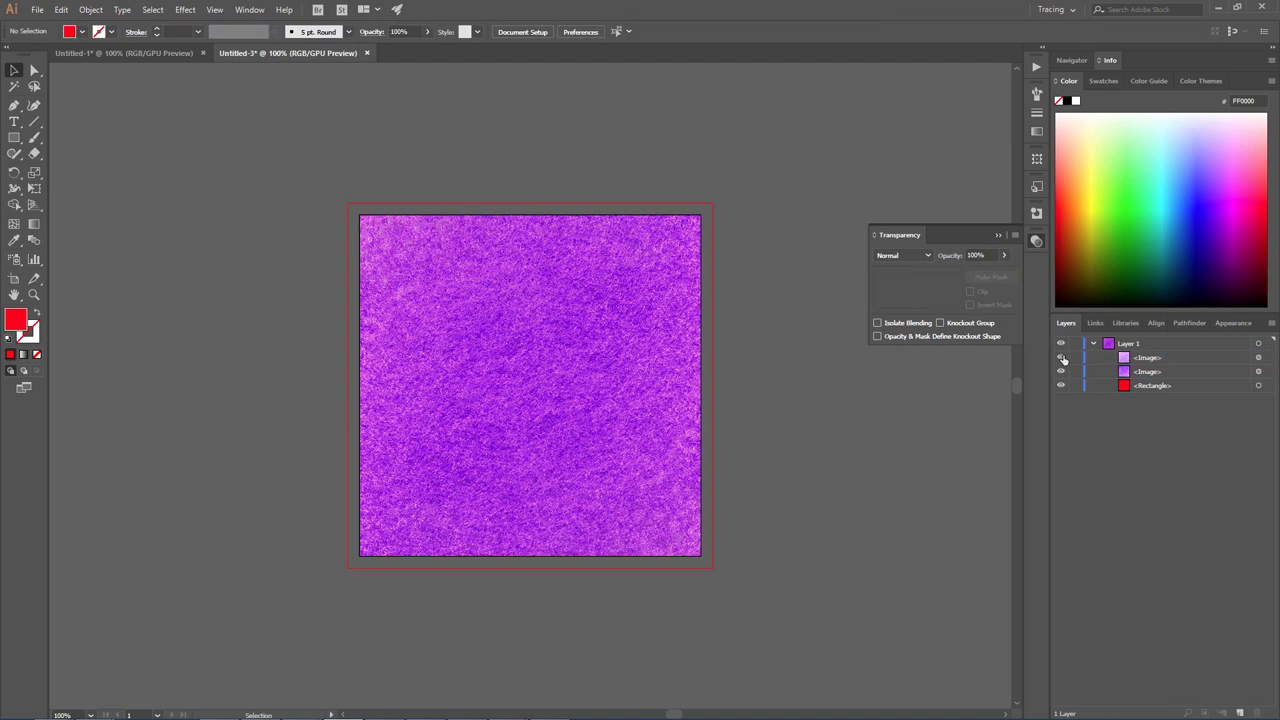
- Select both texture images and group them together
left_click(1259, 371)
left_click(1260, 371, "shift")
left_click(91, 9)
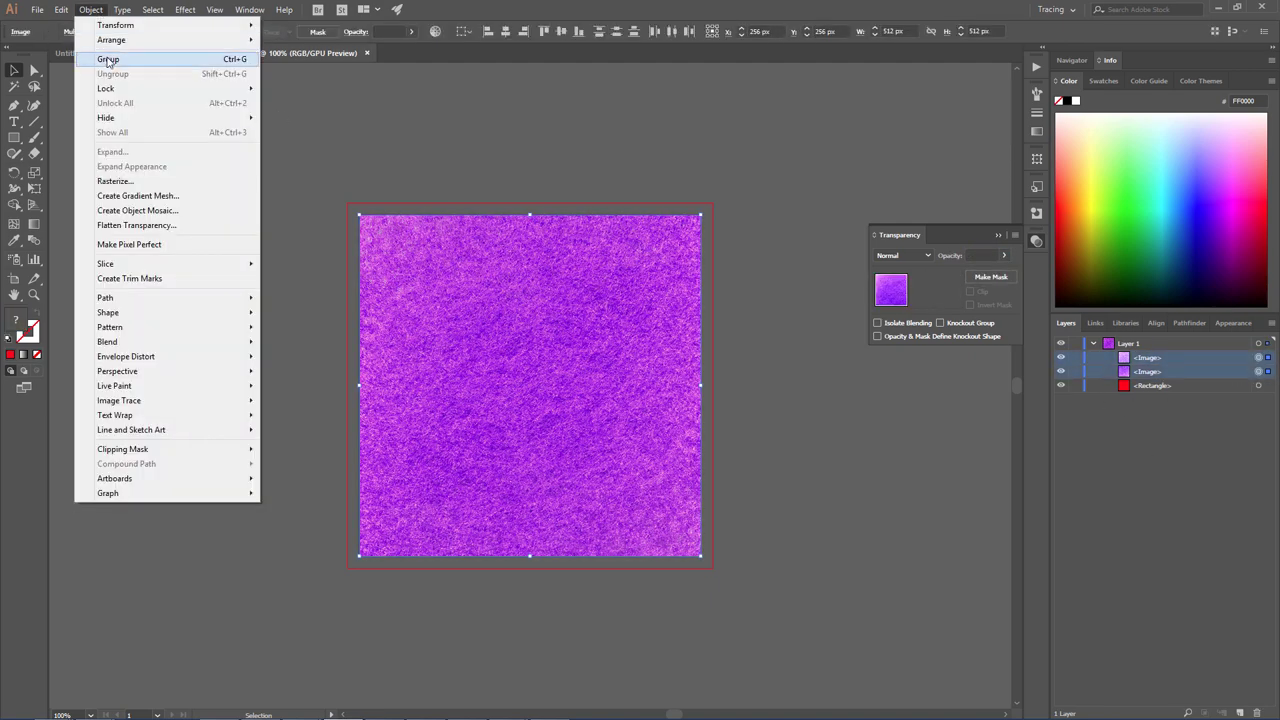
left_click(100, 51)
left_click(14, 137)
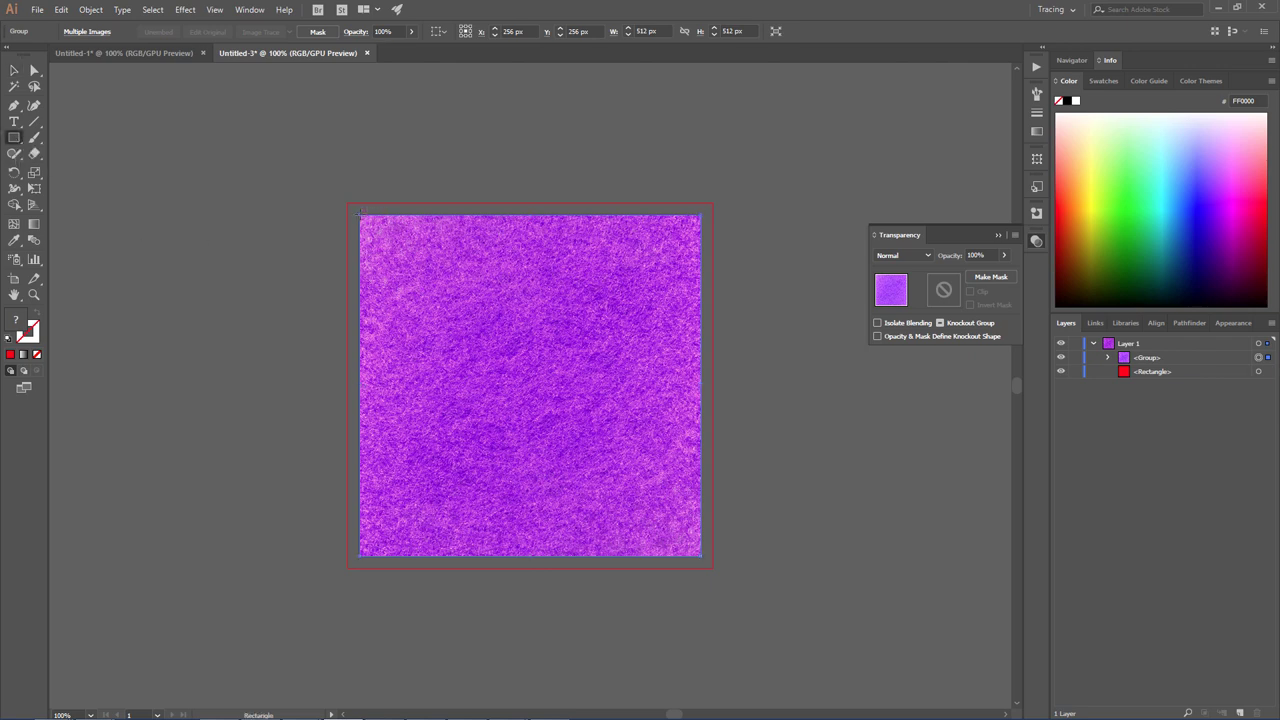
- Draw a square positioned at X/Y 256 px with width and height 512 px
left_click_drag(360, 213, 701, 555)
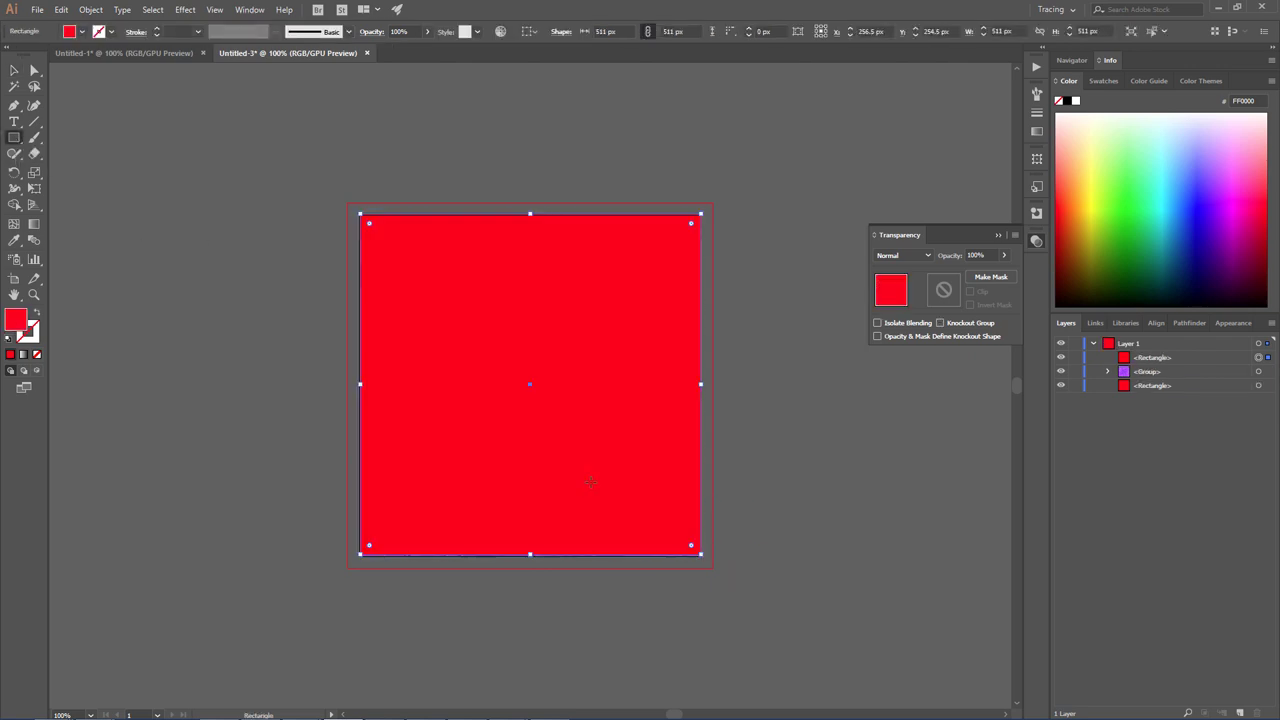
left_click(866, 31)
type("256")
left_click(936, 31)
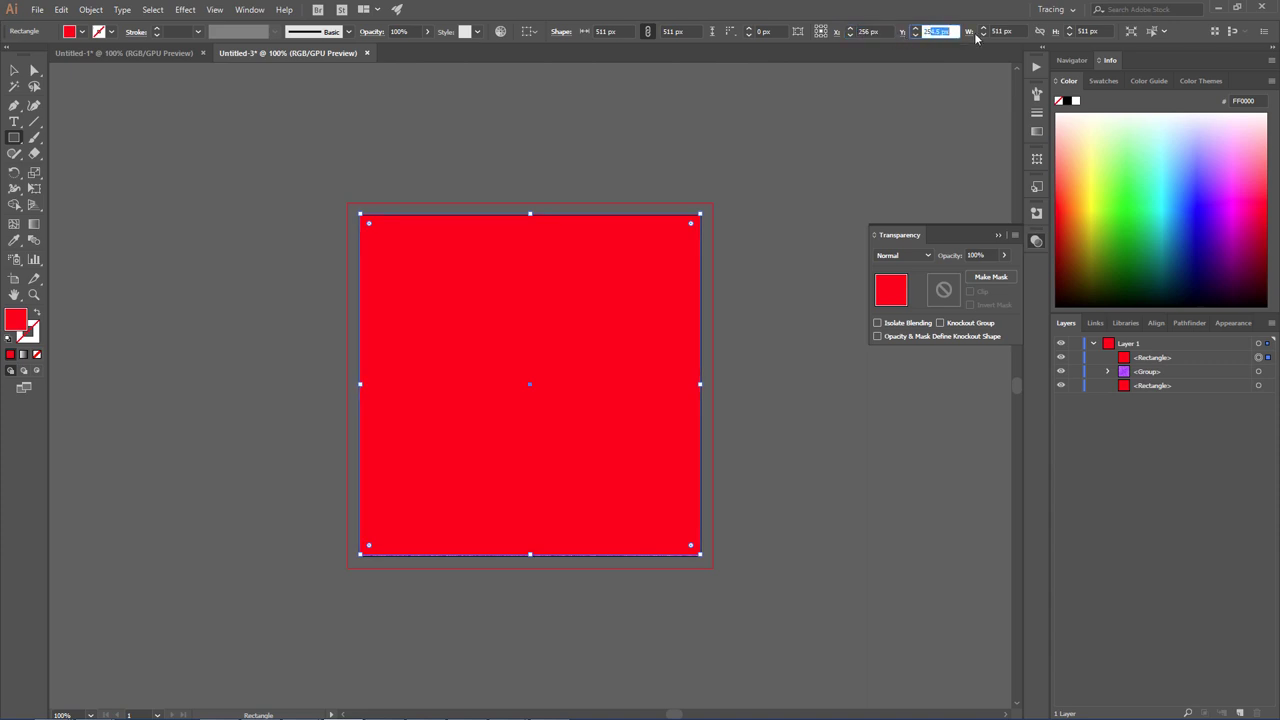
type("256")
key("Tab")
type("512")
key("Tab")
type("512")
key("Return")
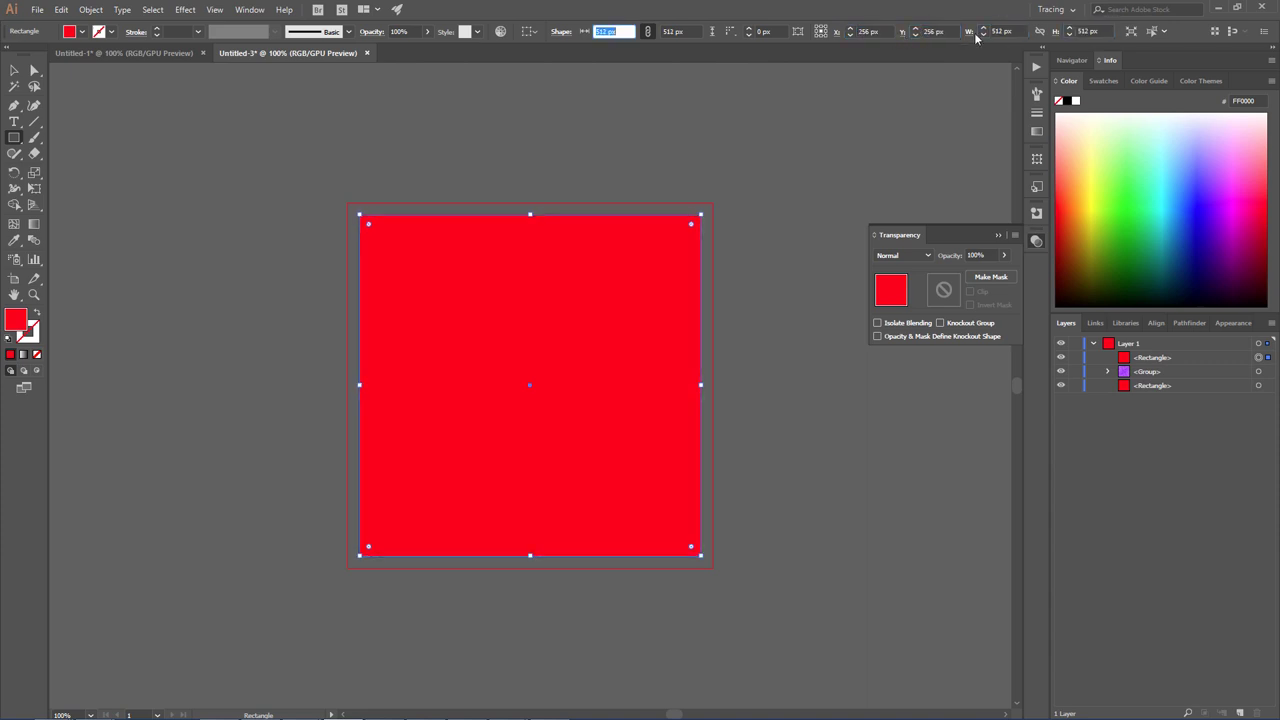
- Fill the new square with black
double_click(17, 328)
left_click(517, 252)
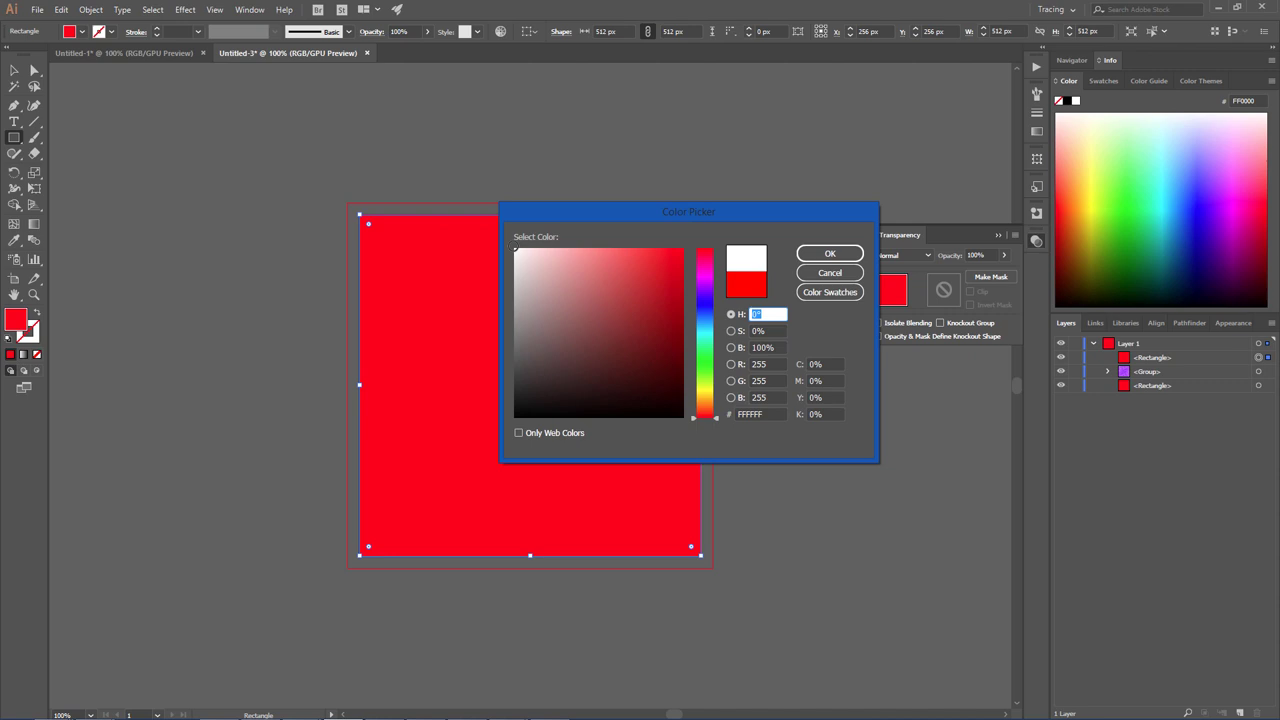
left_click(515, 416)
left_click(835, 254)
- Mask the black square with the texture group above it and invert the mask
left_click_drag(1202, 370, 1226, 355)
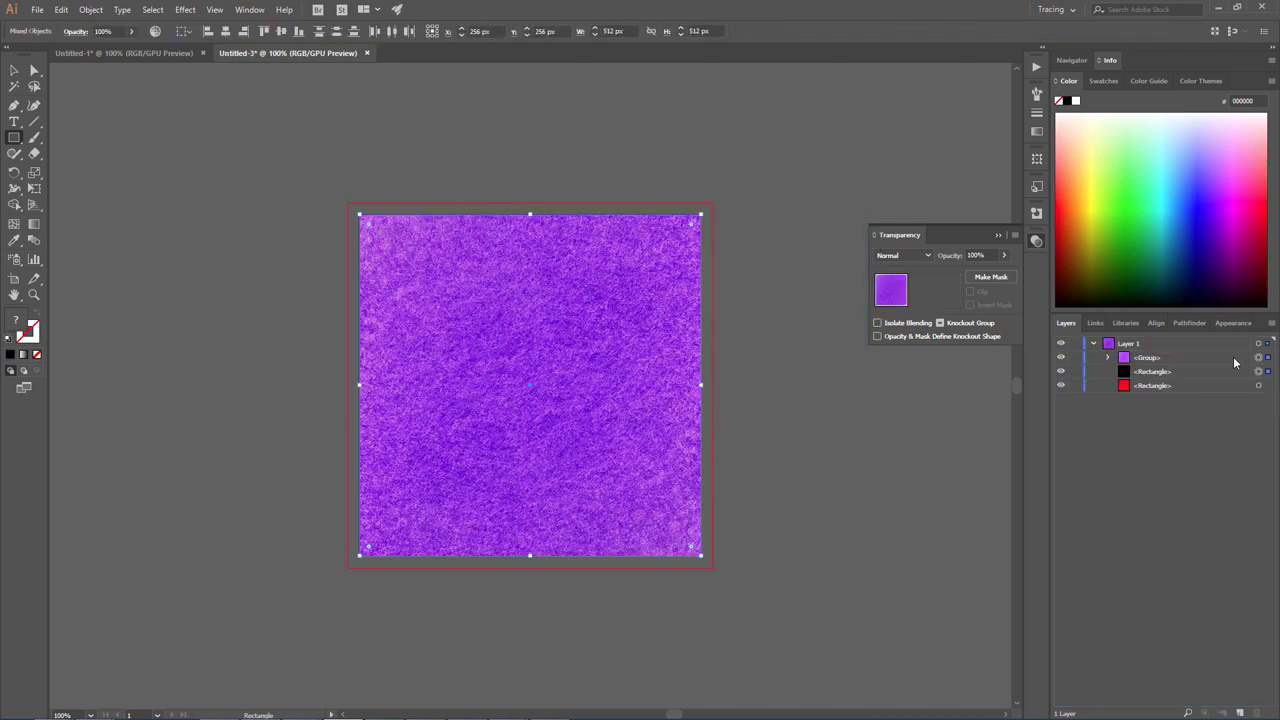
left_click(1233, 356, "shift")
left_click(991, 277)
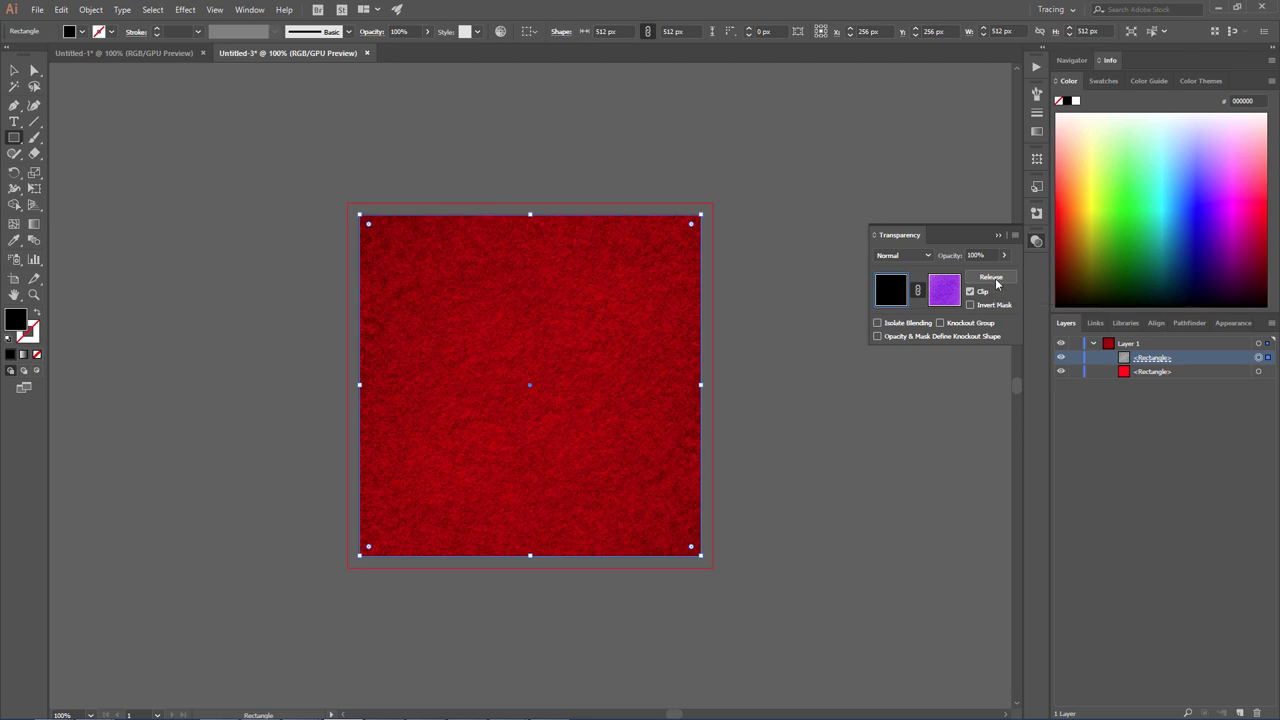
left_click(970, 305)
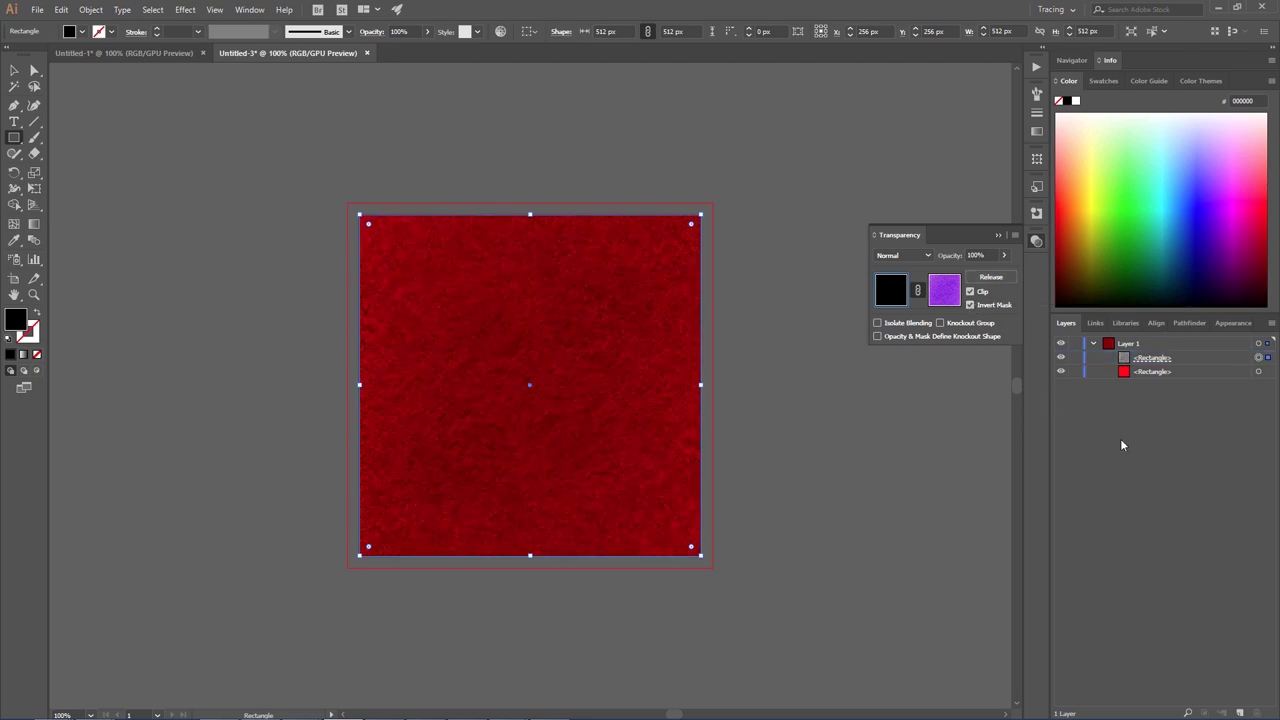
- Copy the masked square and paste a duplicate in place
left_click(61, 9)
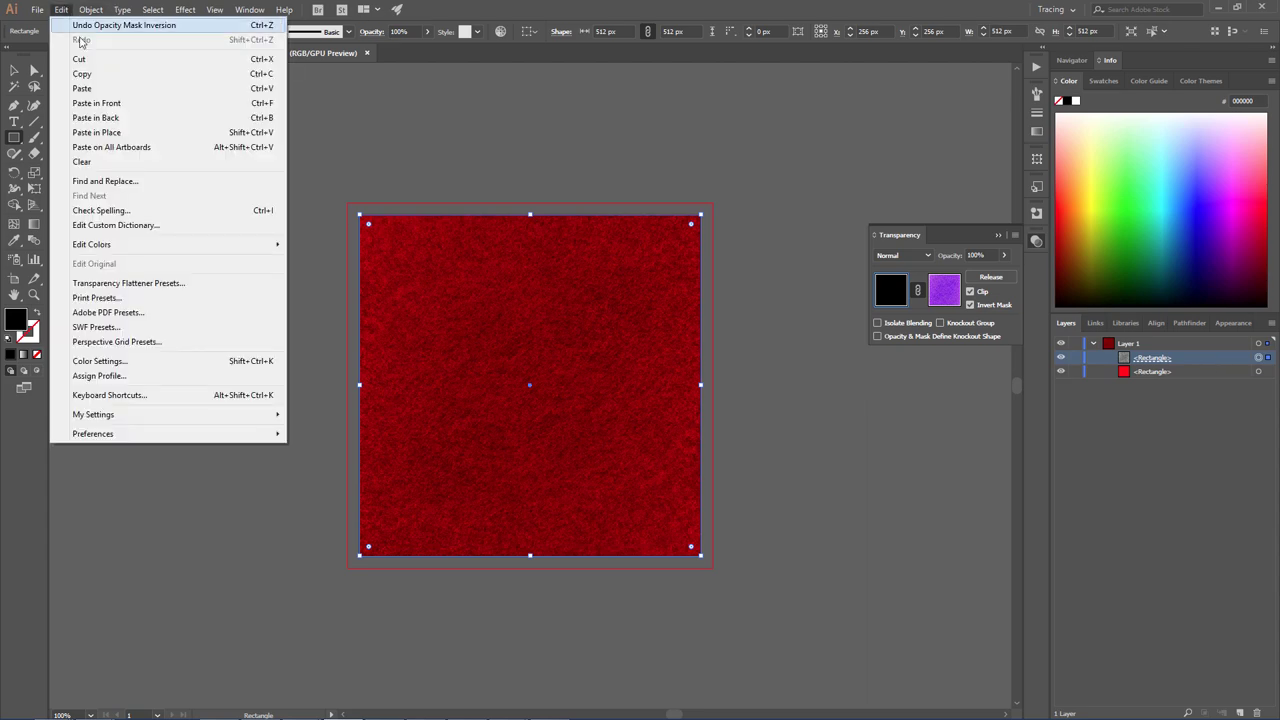
left_click(61, 9)
left_click(61, 9)
left_click(84, 132)
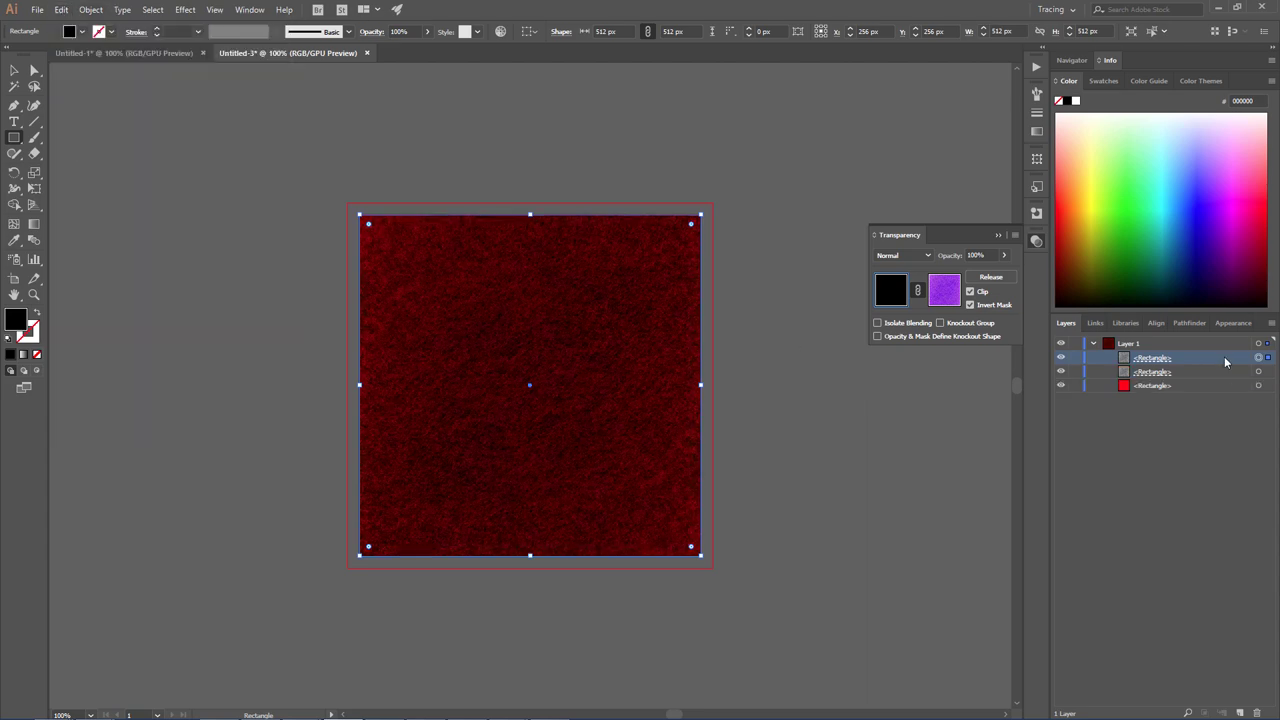
- Release the opacity mask and change the square's fill to white
key("ctrl+f")
left_click(1174, 374)
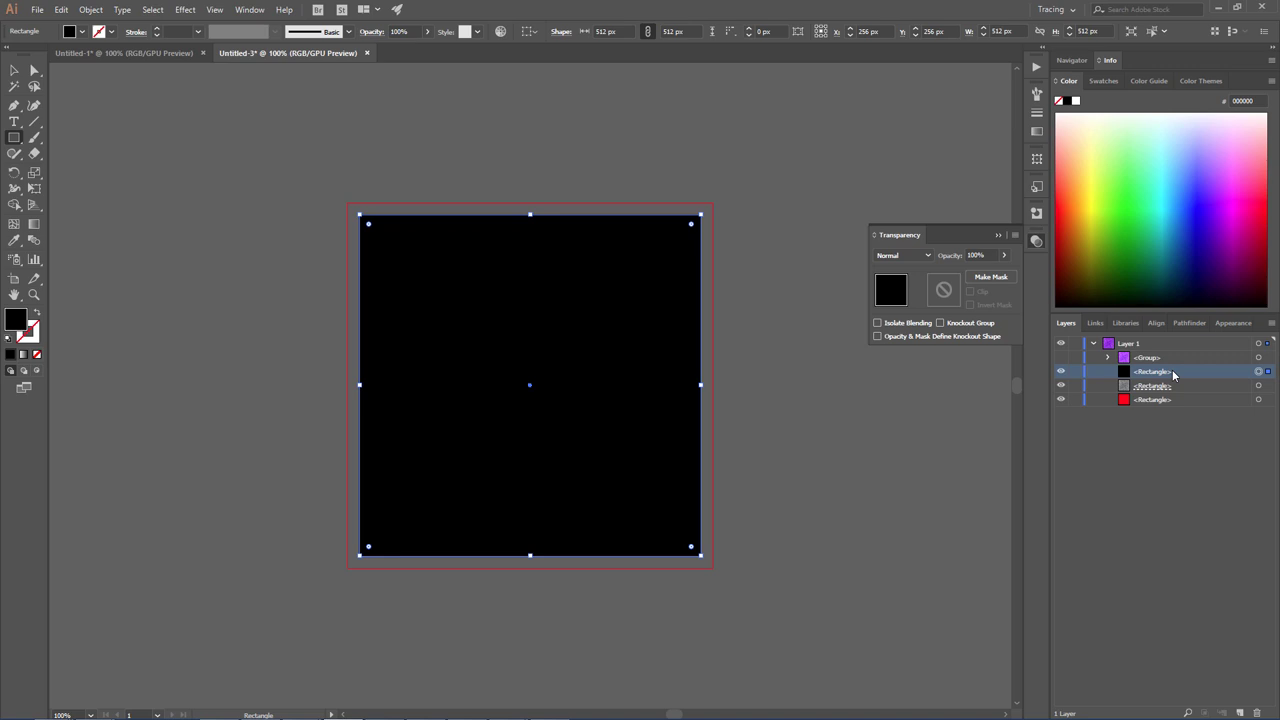
double_click(18, 322)
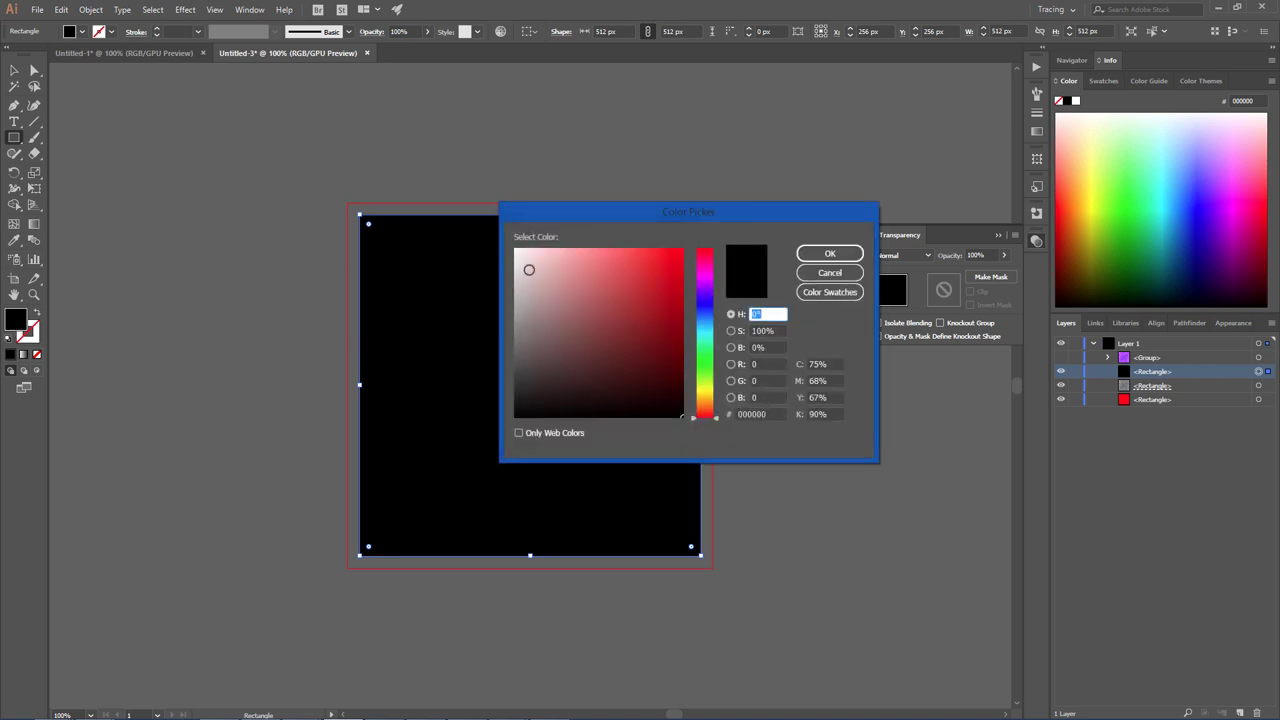
left_click(515, 250)
left_click(829, 251)
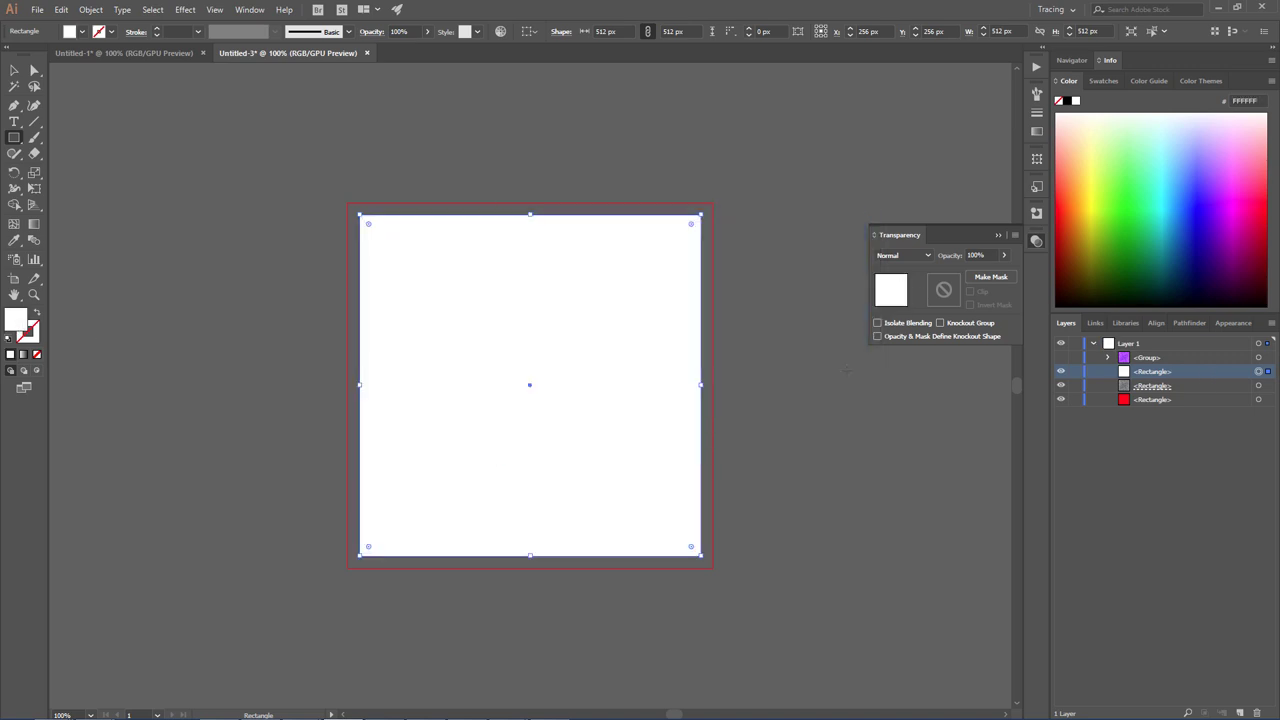
- Select the texture group with the white square and make the opacity mask
left_click(1257, 371, "shift")
left_click(1261, 359)
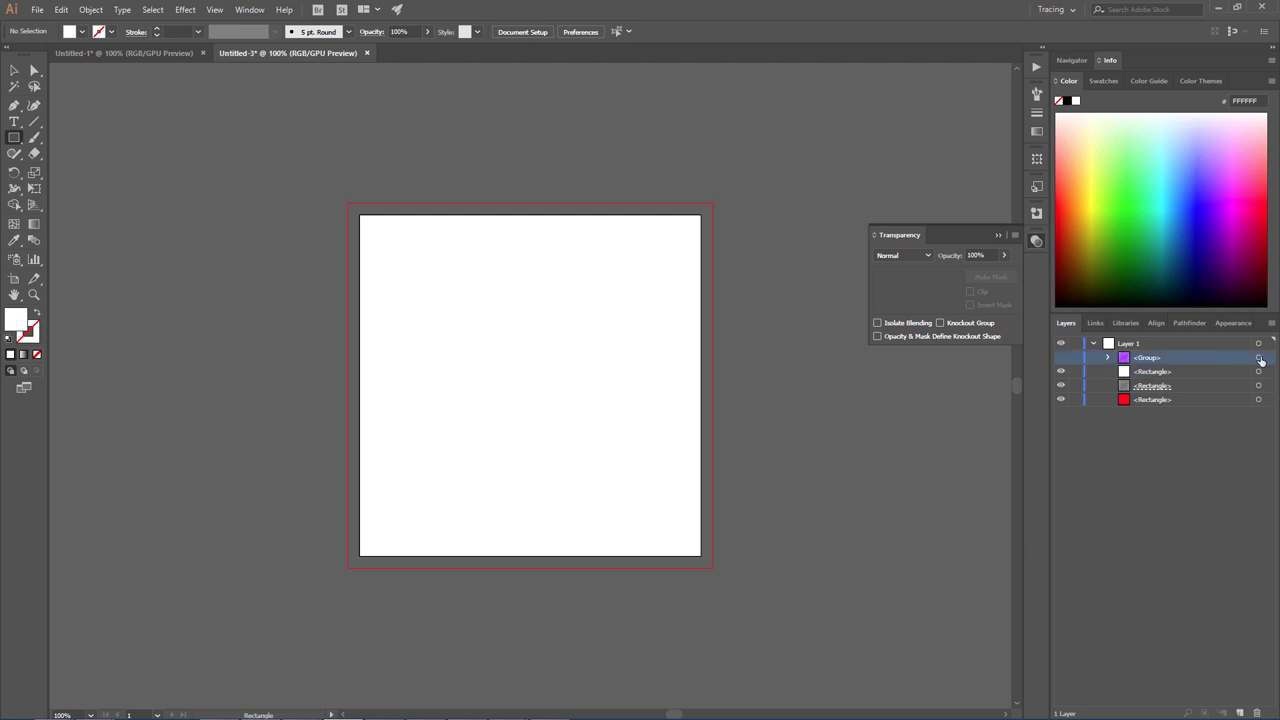
key("v")
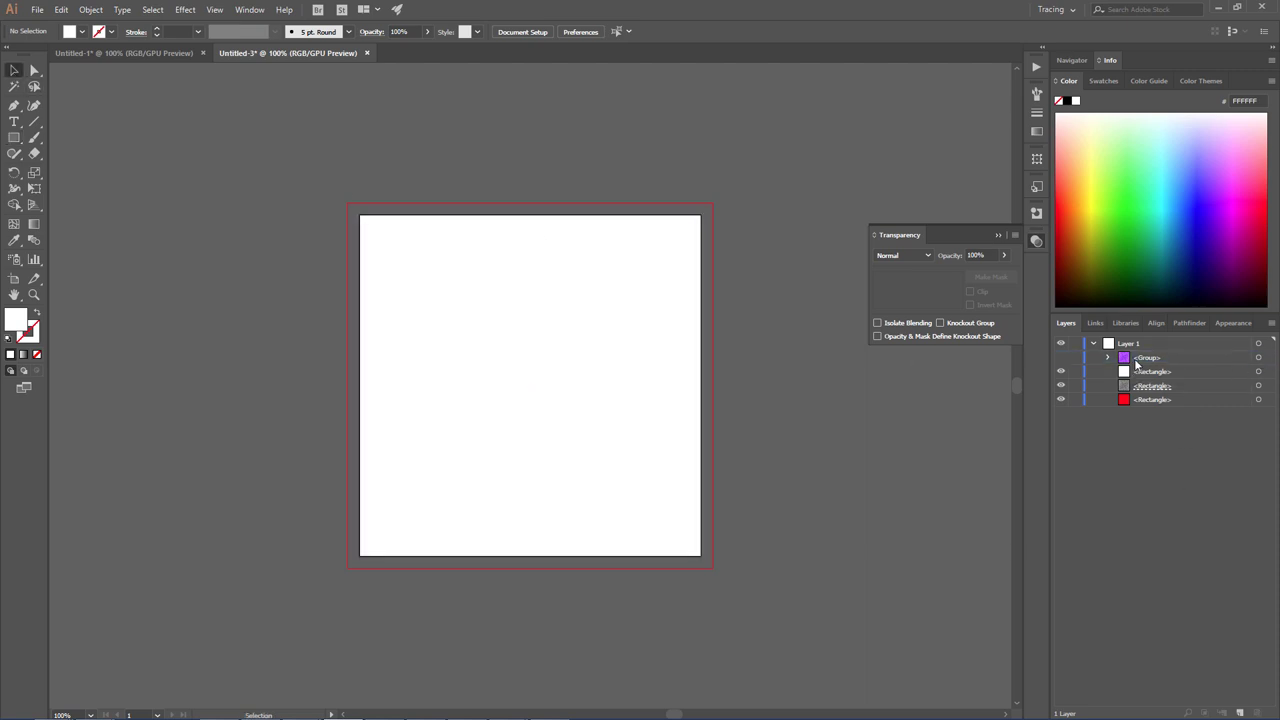
left_click(1256, 358)
left_click(1263, 370, "shift")
key("ctrl+alt+3")
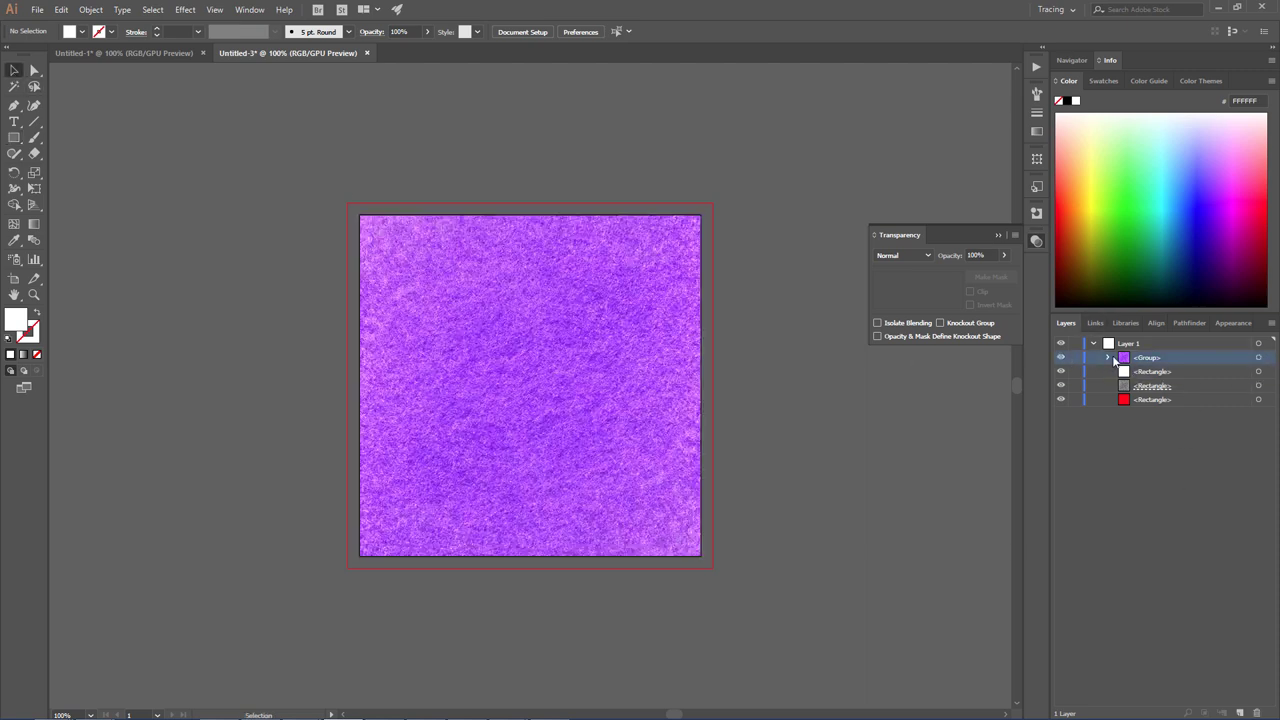
left_click(990, 278)
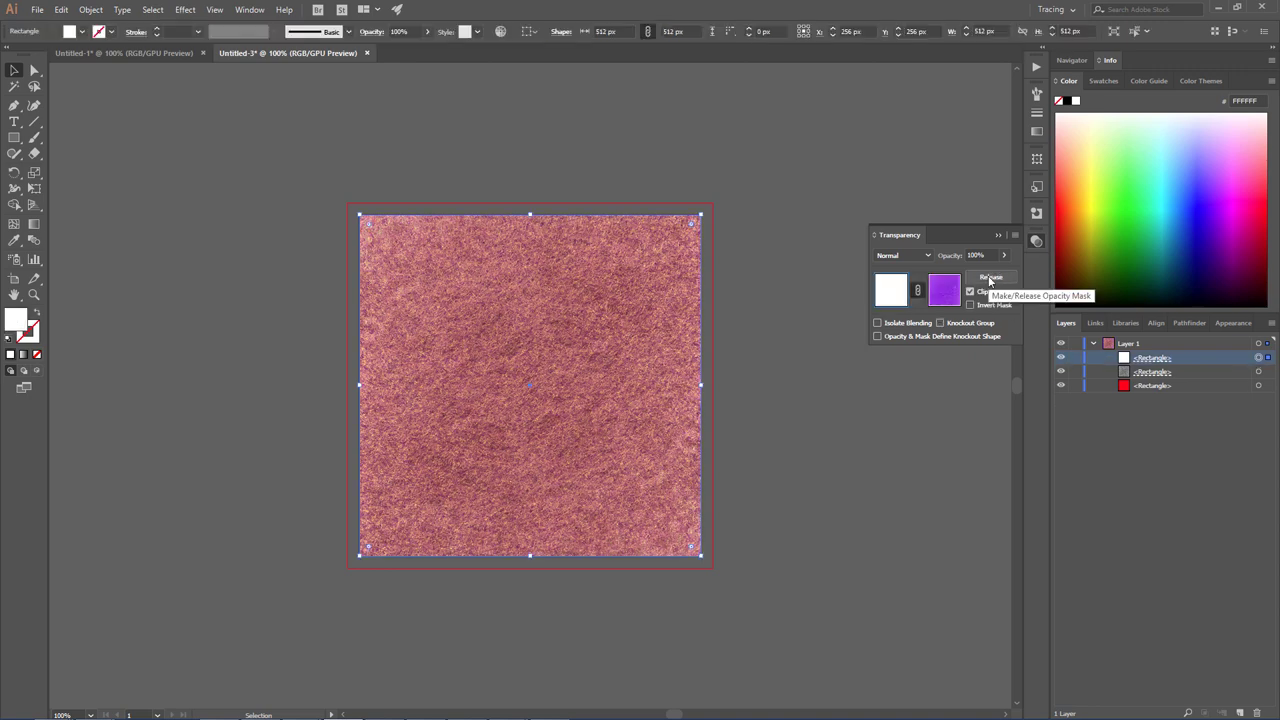
- Hide the purple tint rectangle and toggle the grey texture rectangle to compare
left_click(1060, 358)
left_click(1062, 367)
left_click(1062, 369)
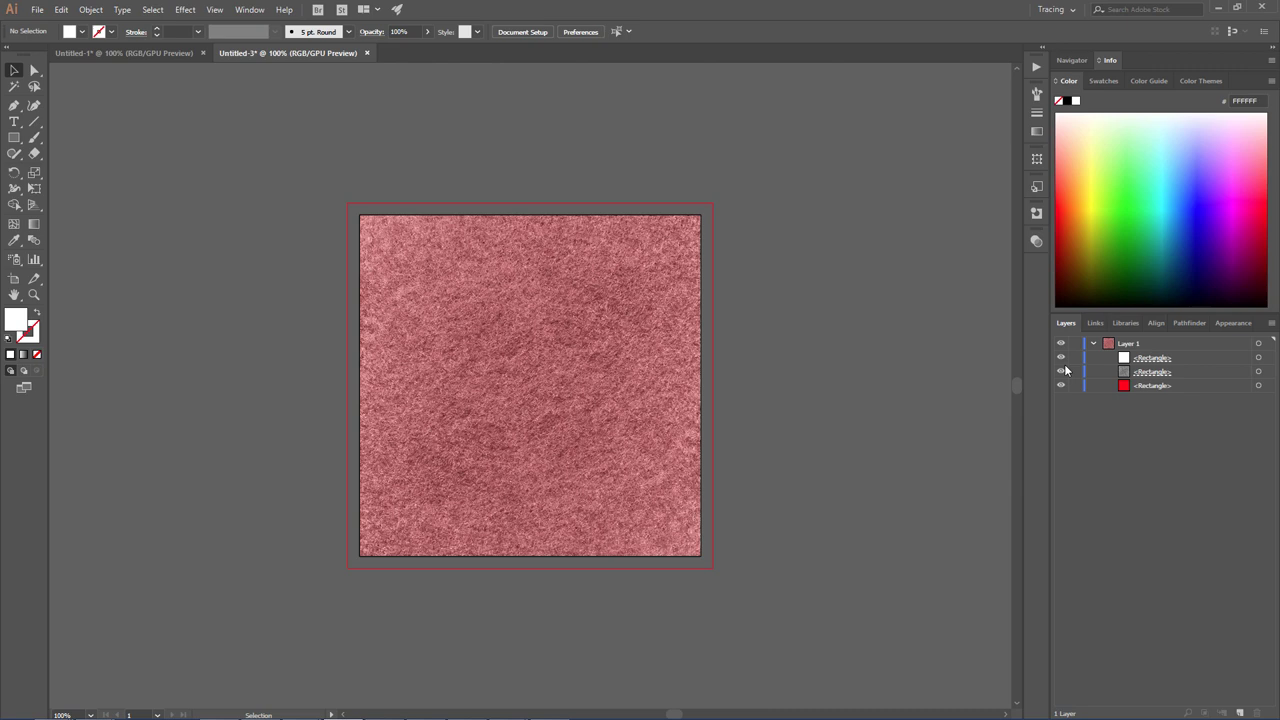
left_click(1062, 371)
left_click(1062, 372)
- Change the red base rectangle's fill to blue (0013FF), then hide it
left_click(1149, 386)
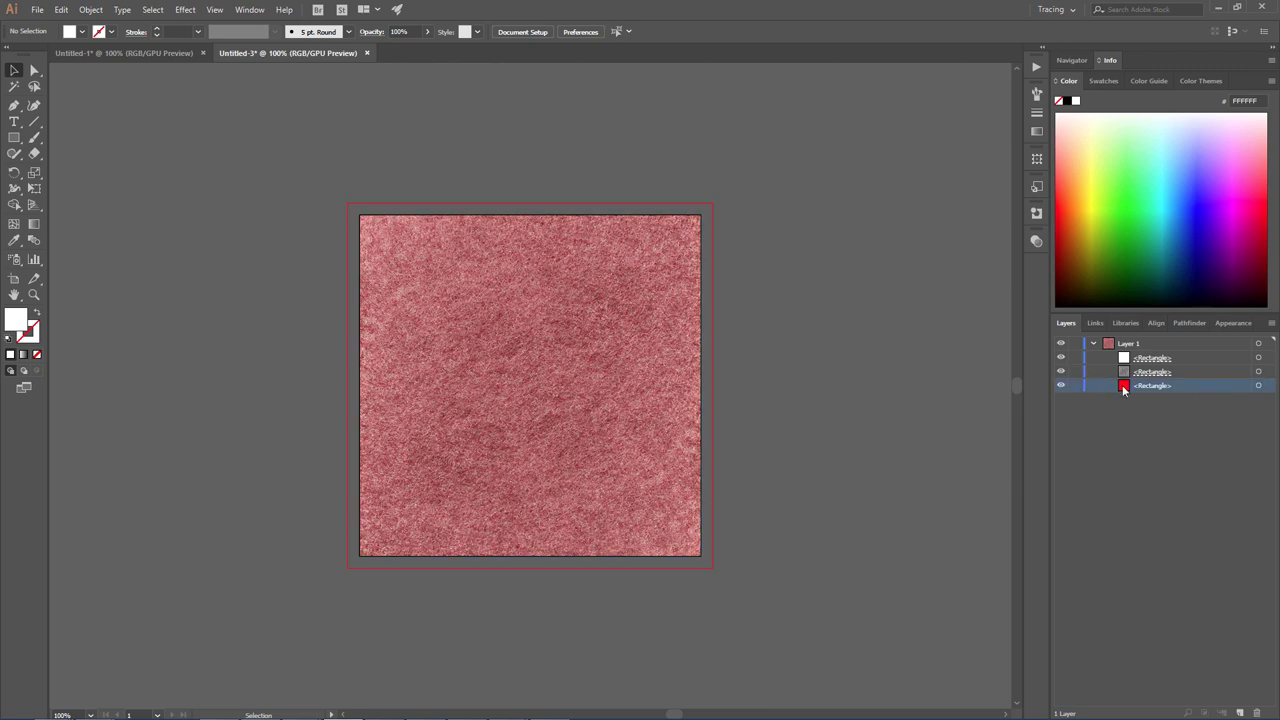
left_click(1258, 387)
double_click(15, 318)
left_click(699, 306)
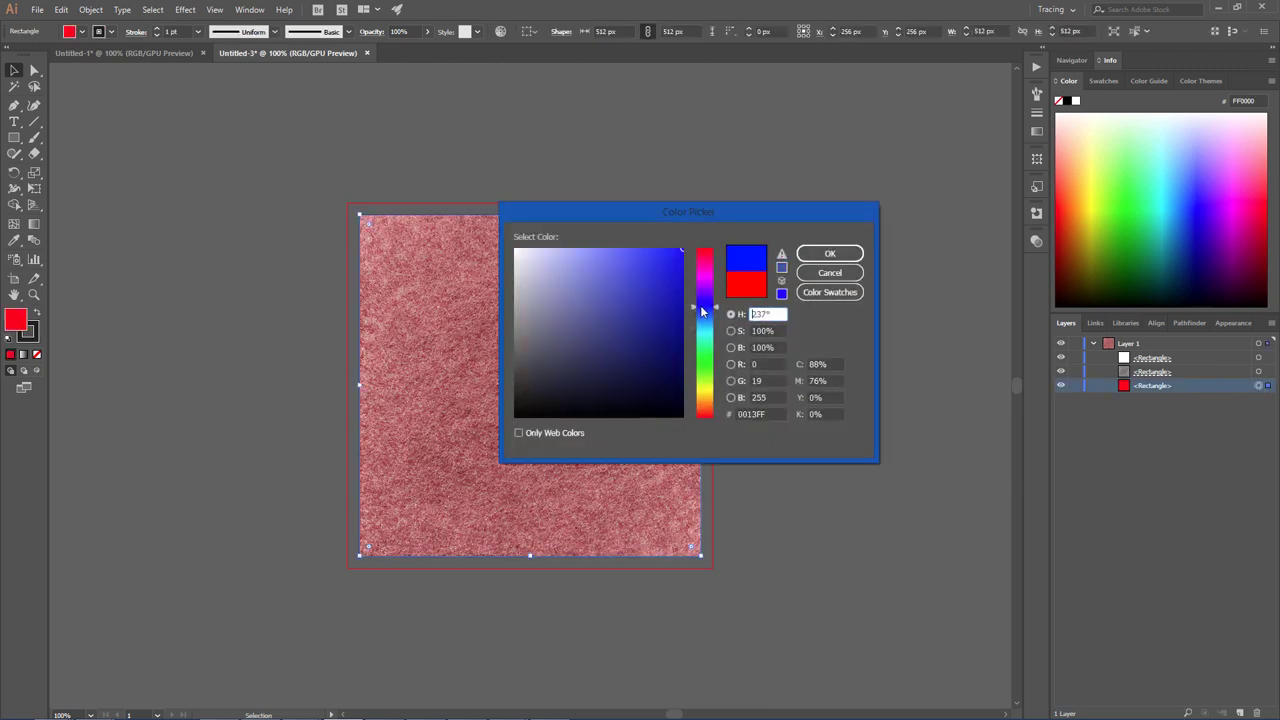
left_click(812, 257)
left_click(1061, 385)
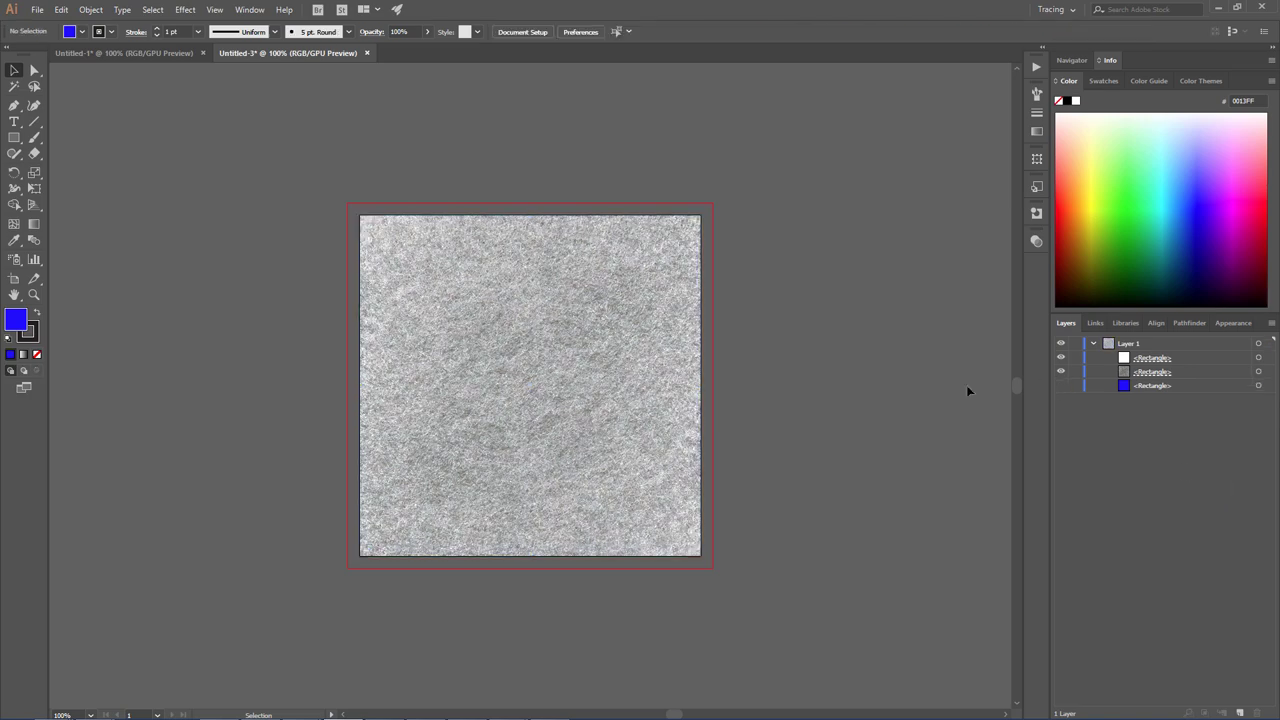
- Export the artwork as a PNG named TextTextureExample.png
left_click(61, 10)
mouse_move(38, 10)
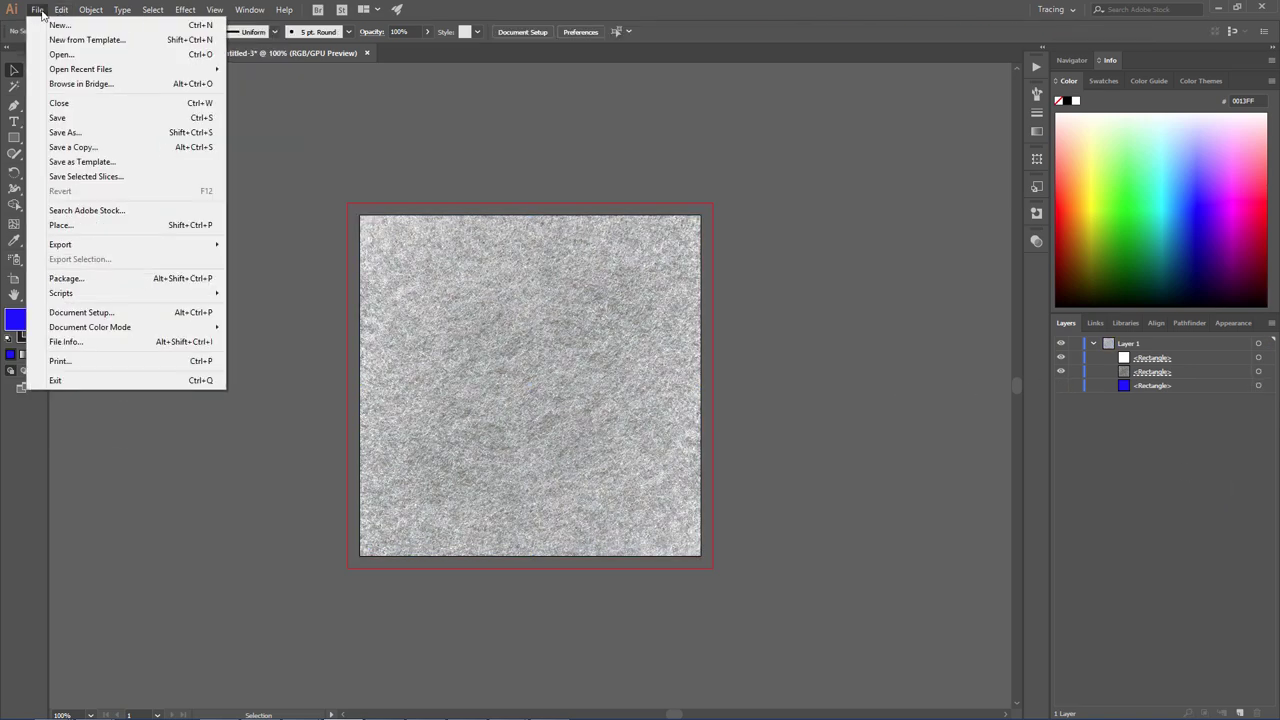
mouse_move(126, 248)
left_click(255, 256)
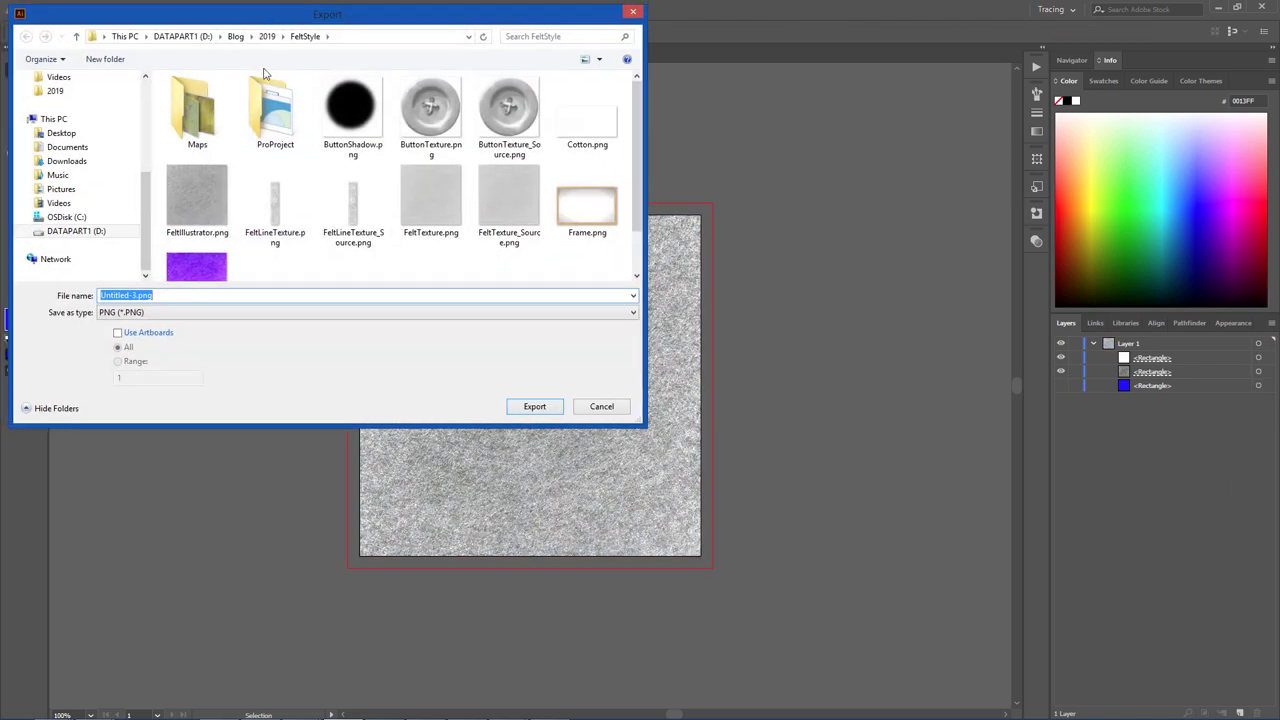
type("TextTextureExamp")
key("Return")
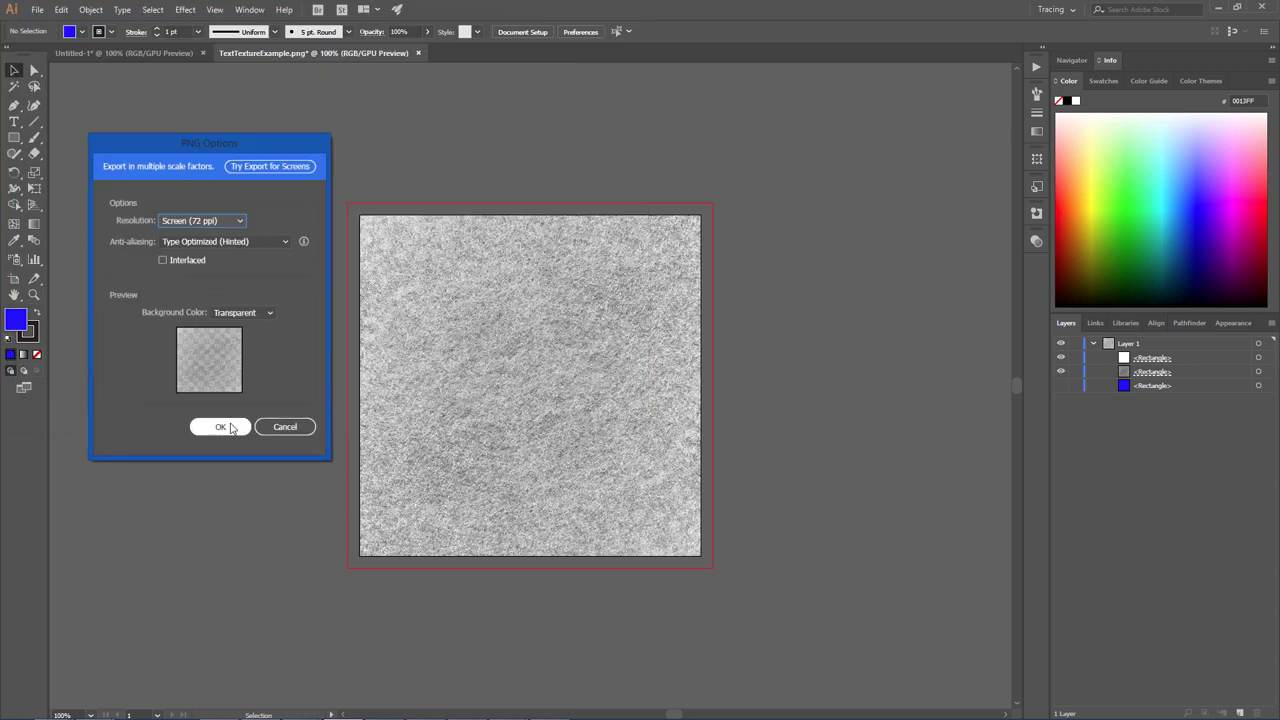
- Finish the PNG export, then give the craterLakeContourPolys symbol a blue solid fill
left_click(220, 428)
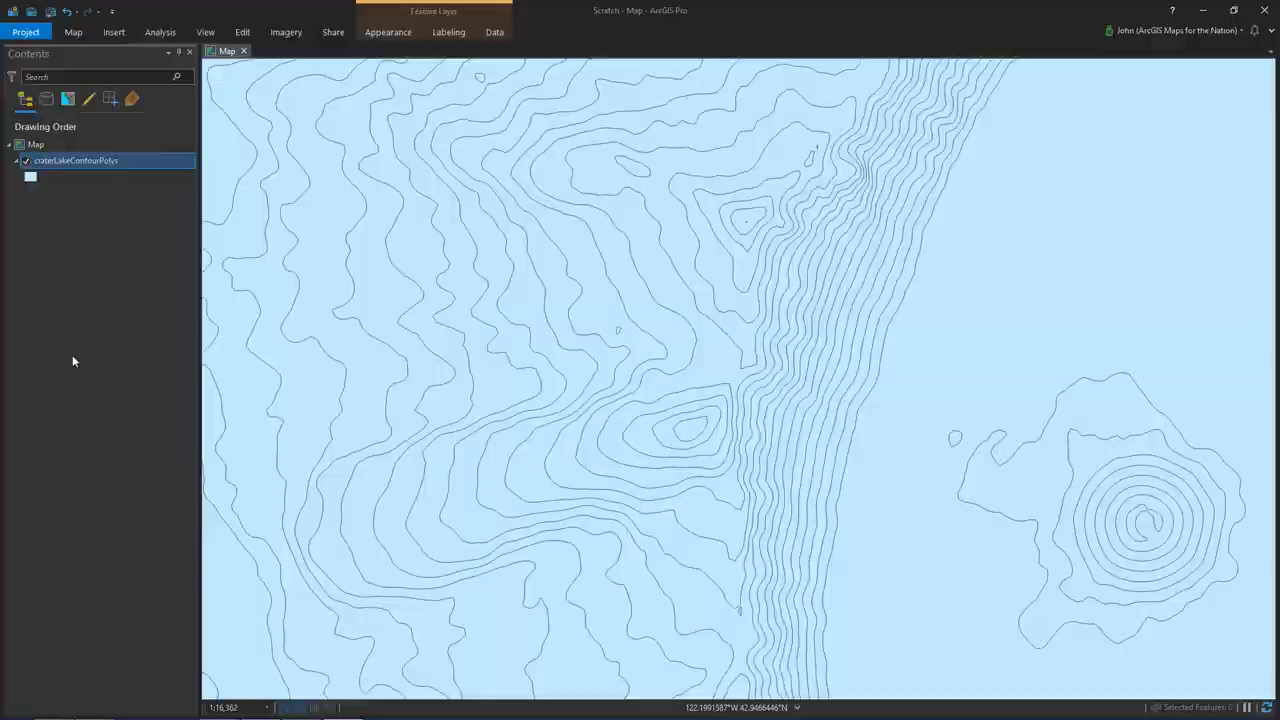
left_click(30, 176)
left_click(75, 243)
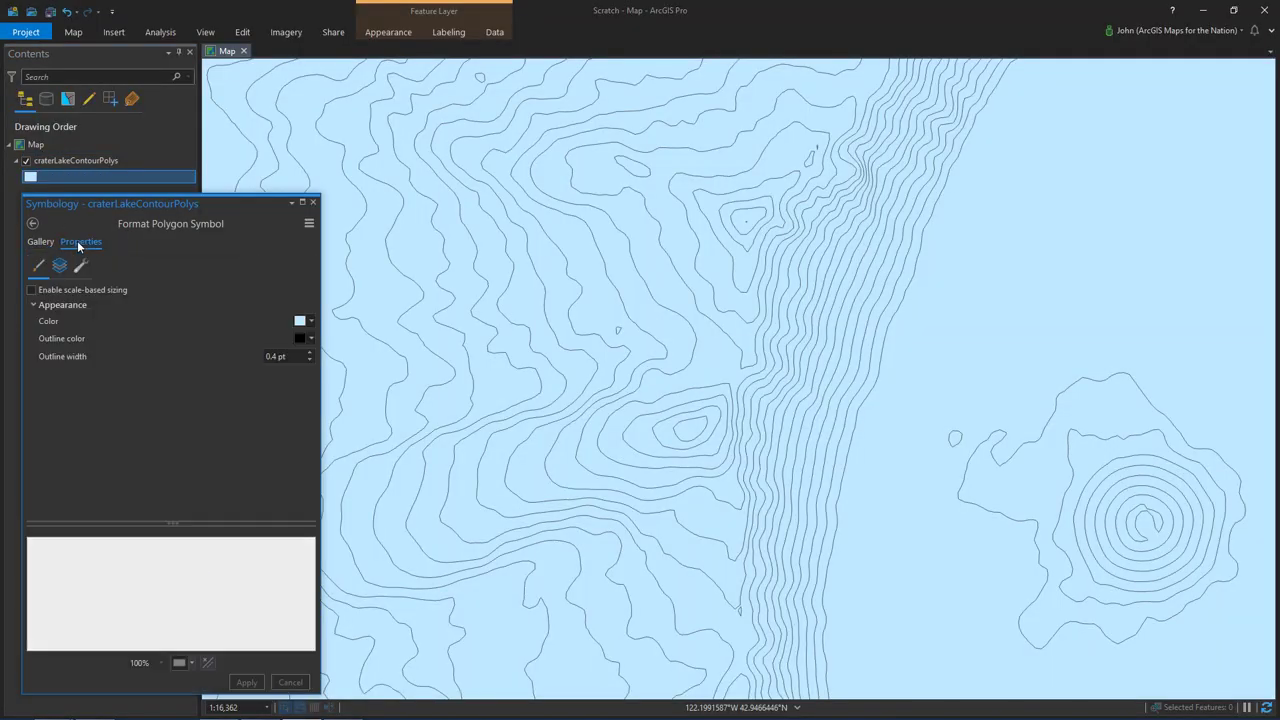
left_click(60, 265)
left_click(190, 317)
left_click(298, 361)
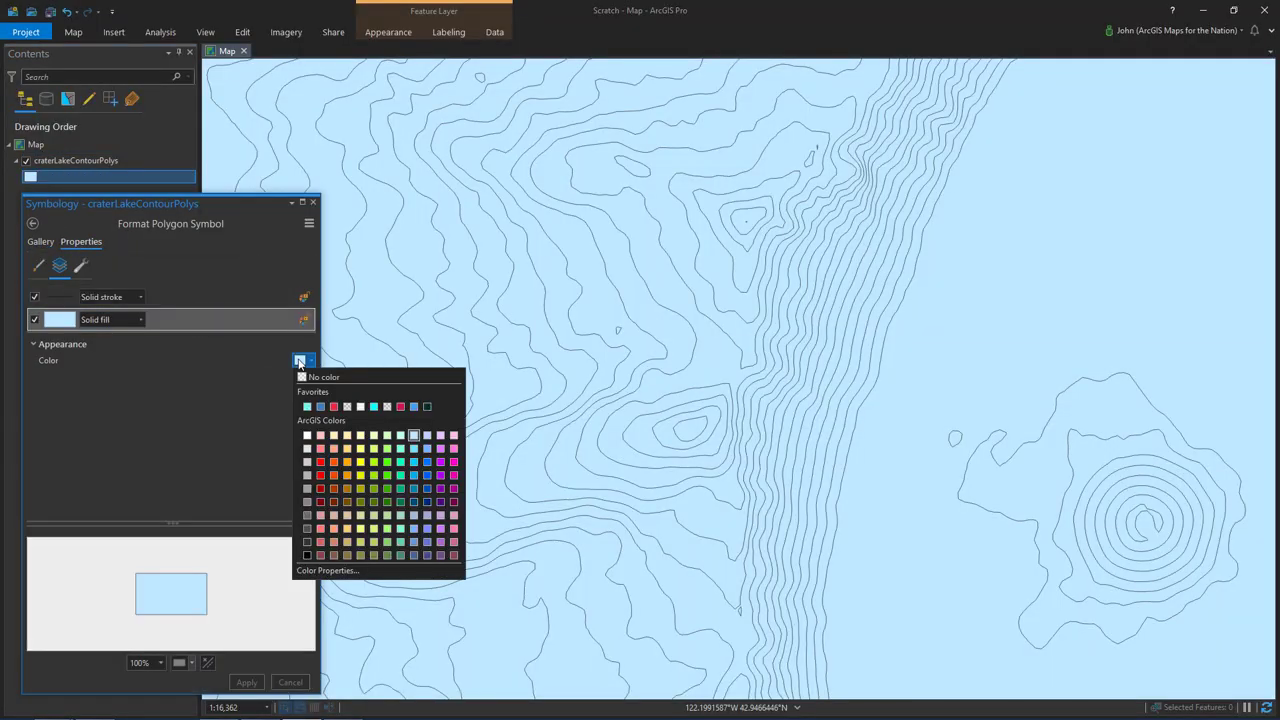
left_click(427, 463)
left_click(246, 682)
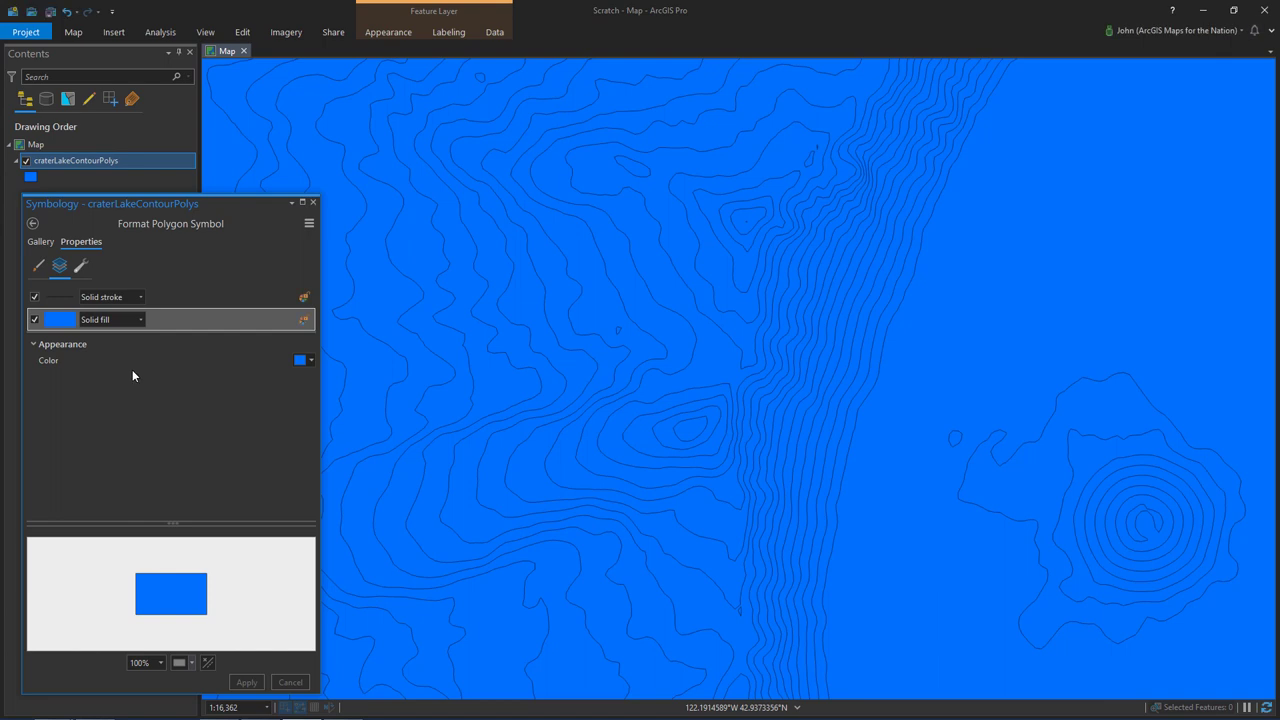
- Add a picture fill layer above the blue solid fill
left_click(80, 267)
left_click(75, 349)
left_click(74, 392)
left_click_drag(46, 372, 44, 445)
left_click(60, 265)
left_click(140, 319)
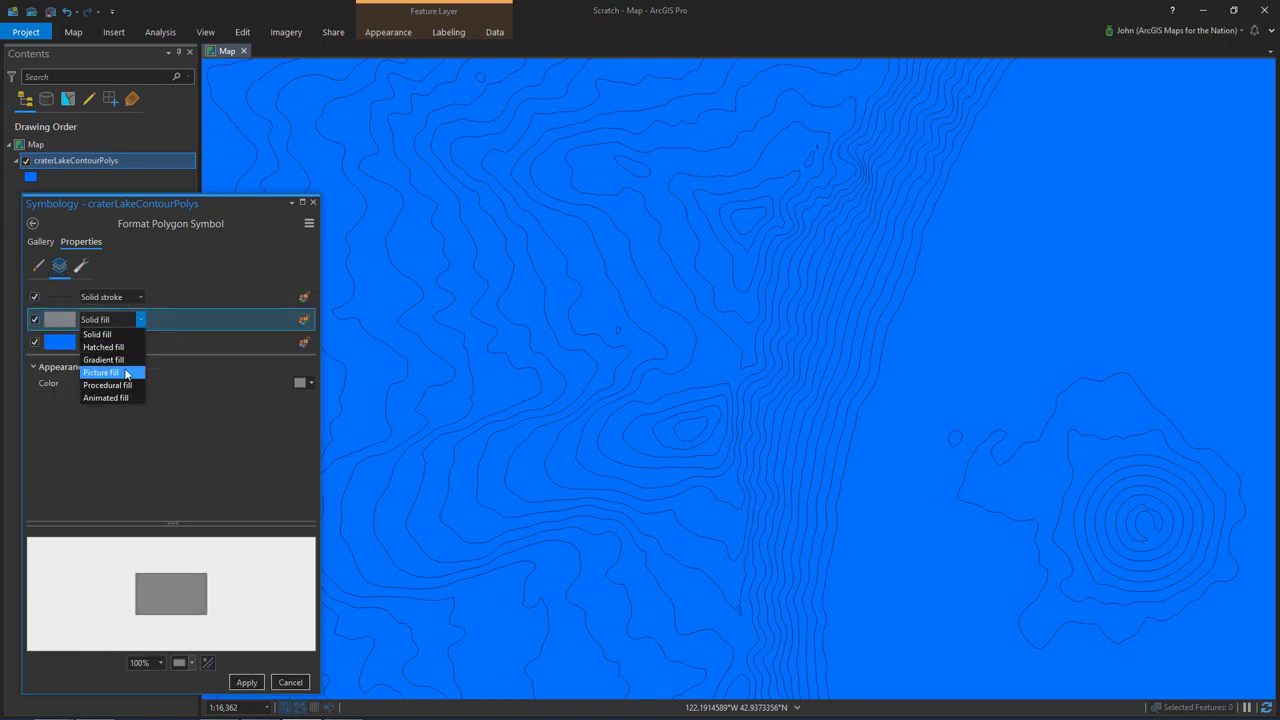
left_click(125, 373)
- Load D:\Blog\2019\FeltStyle\TextTextureExample.png as the picture and reset it to 512 pt
left_click(62, 384)
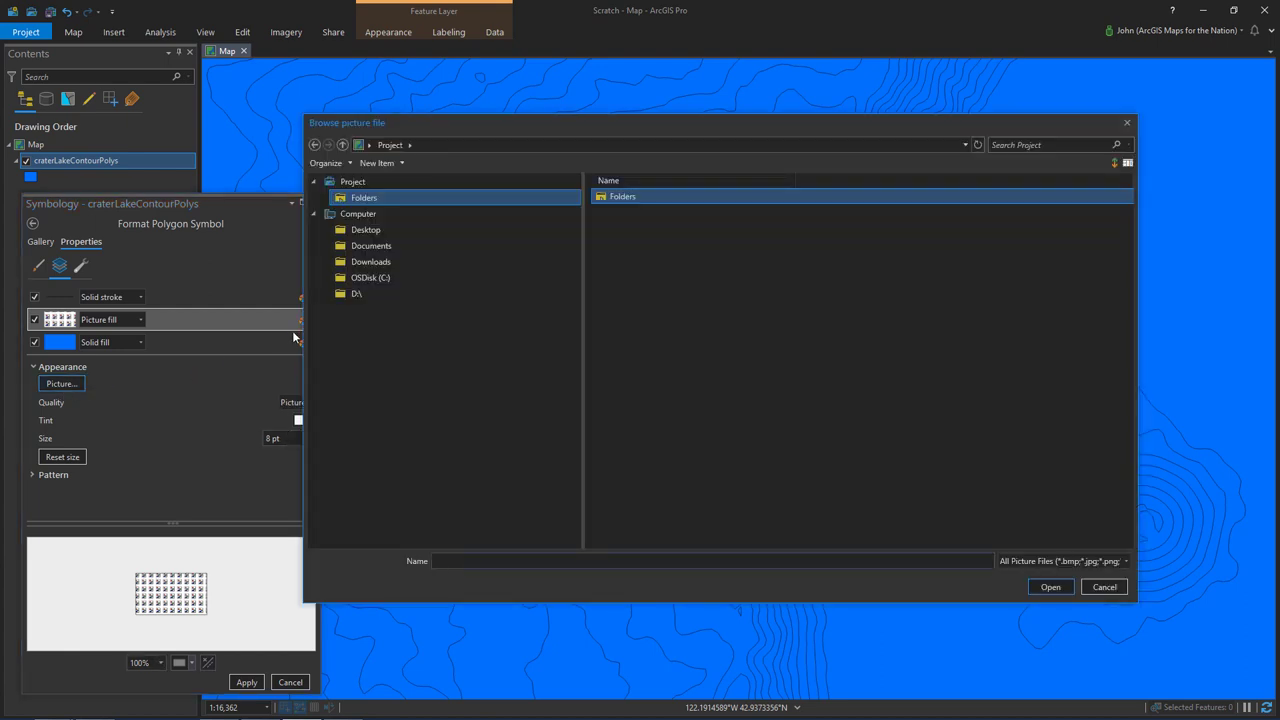
left_click(400, 292)
double_click(610, 198)
double_click(615, 228)
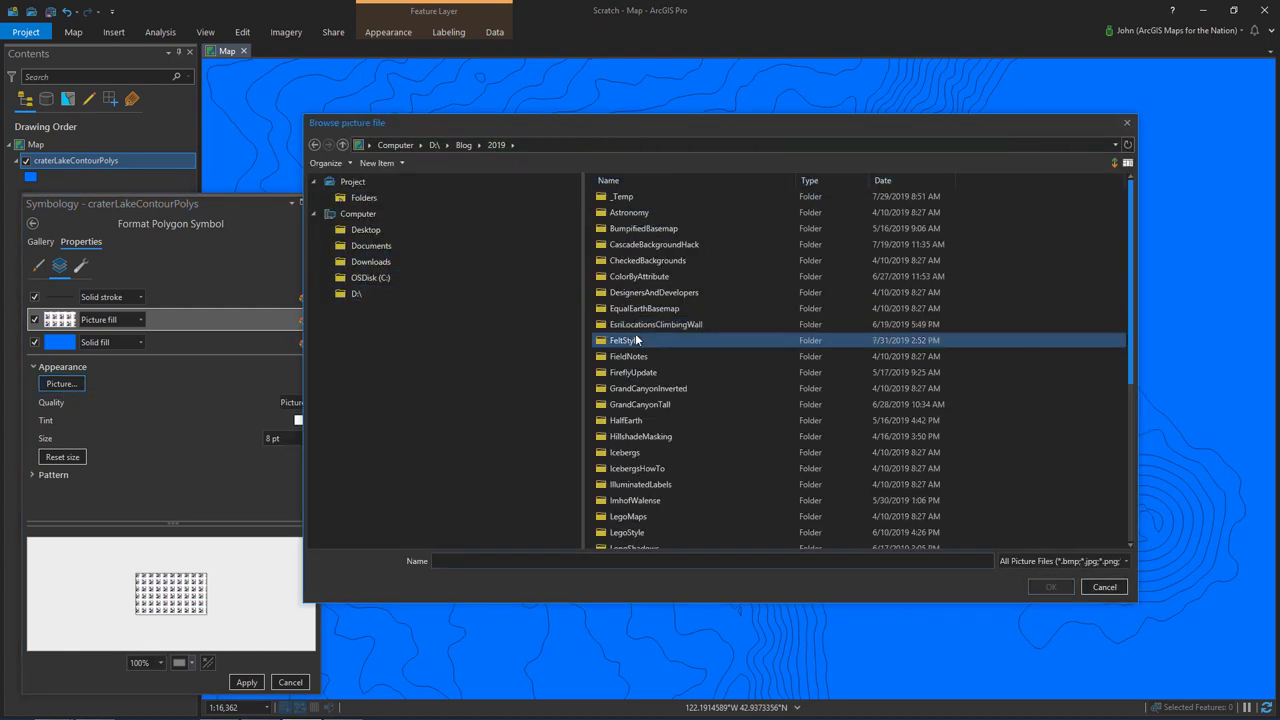
double_click(636, 340)
left_click(733, 420)
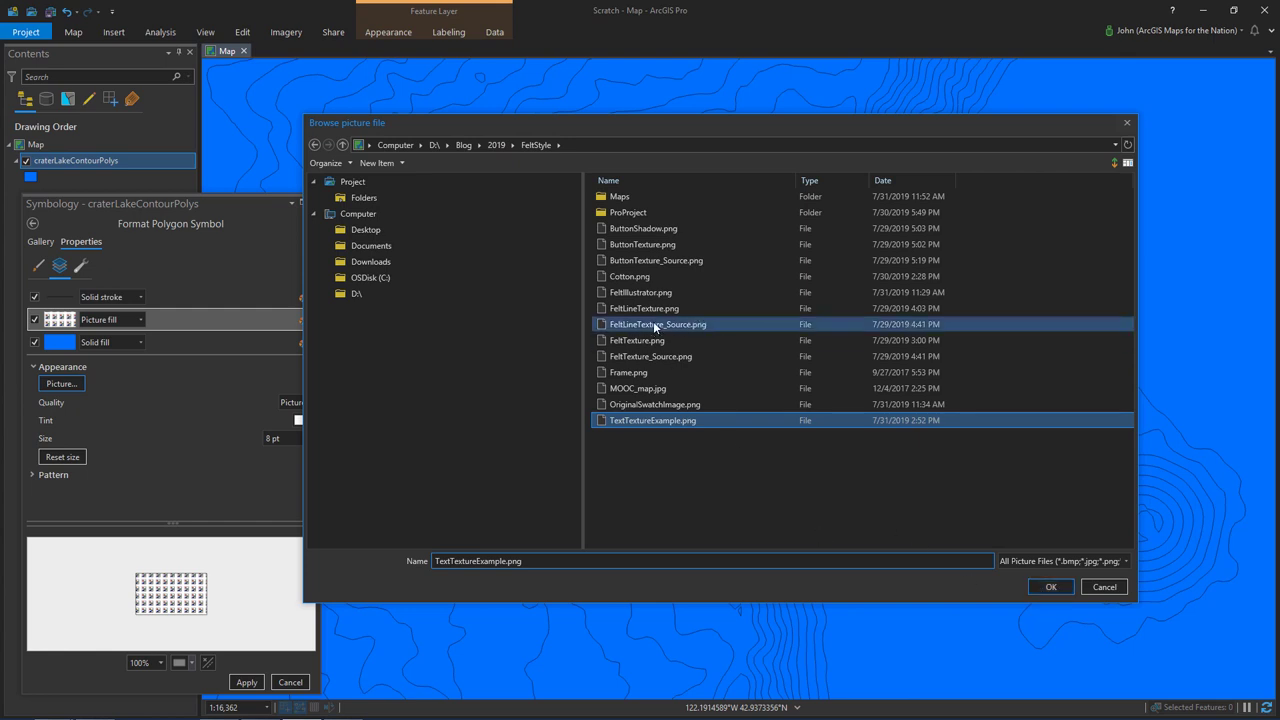
left_click(1051, 587)
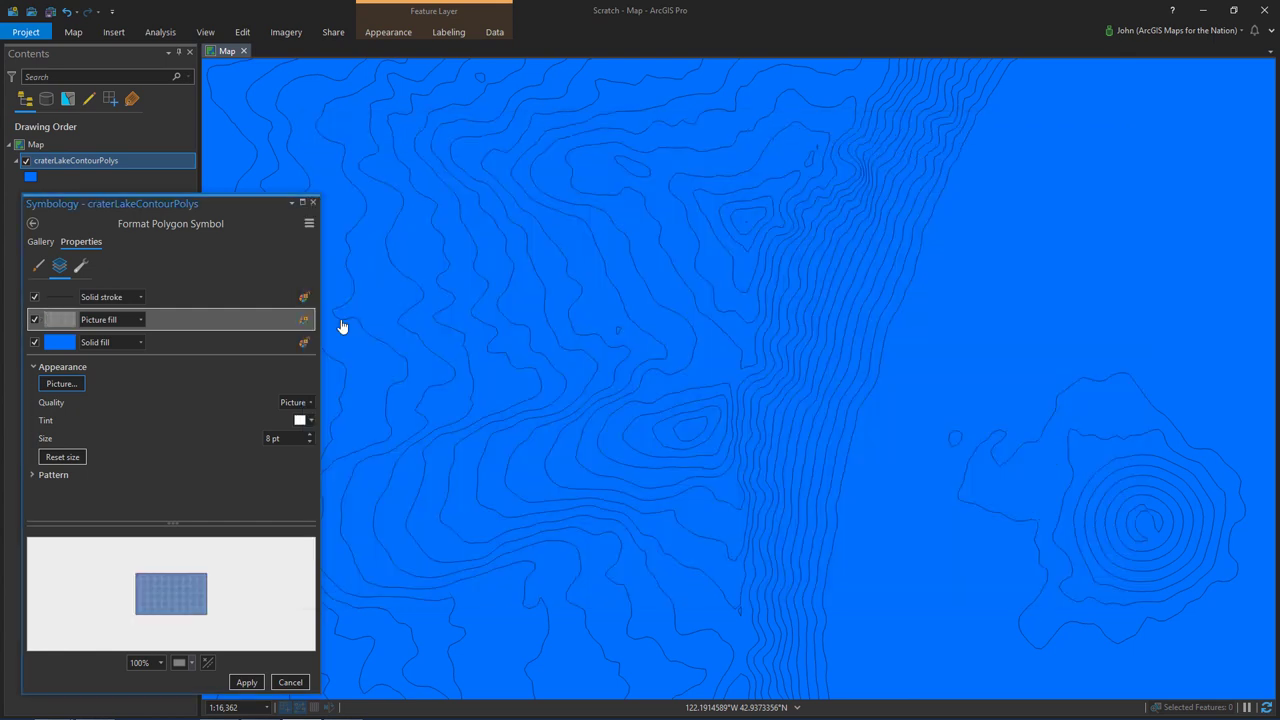
key("Tab")
key("space")
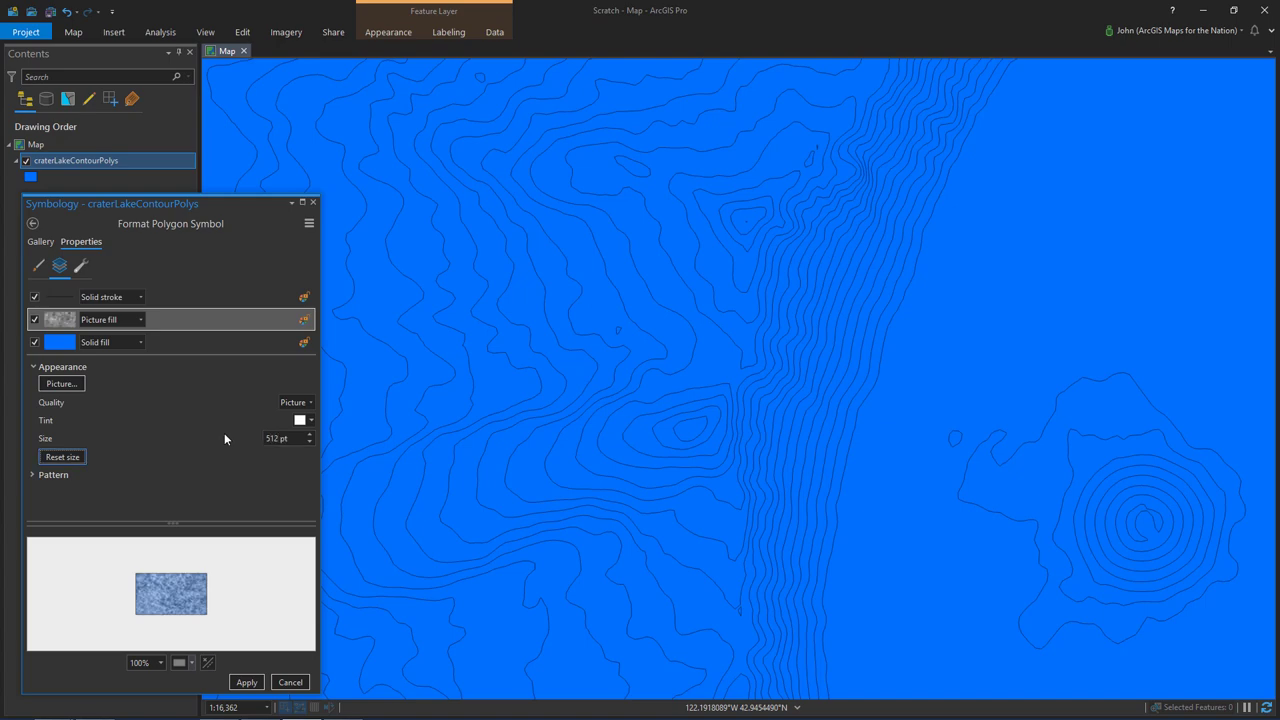
left_click(35, 320)
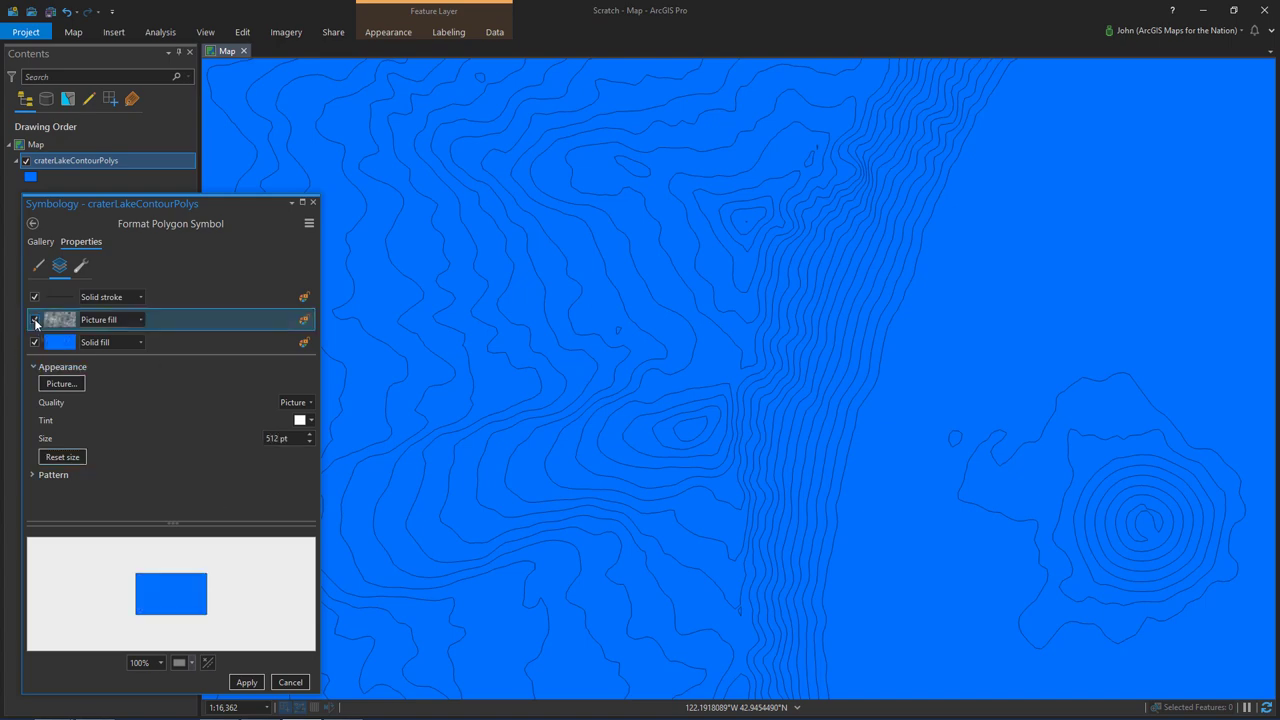
- Re-enable the picture fill and apply the felt texture to the contour polygons
left_click(35, 320)
left_click(35, 320)
left_click(35, 320)
left_click(246, 682)
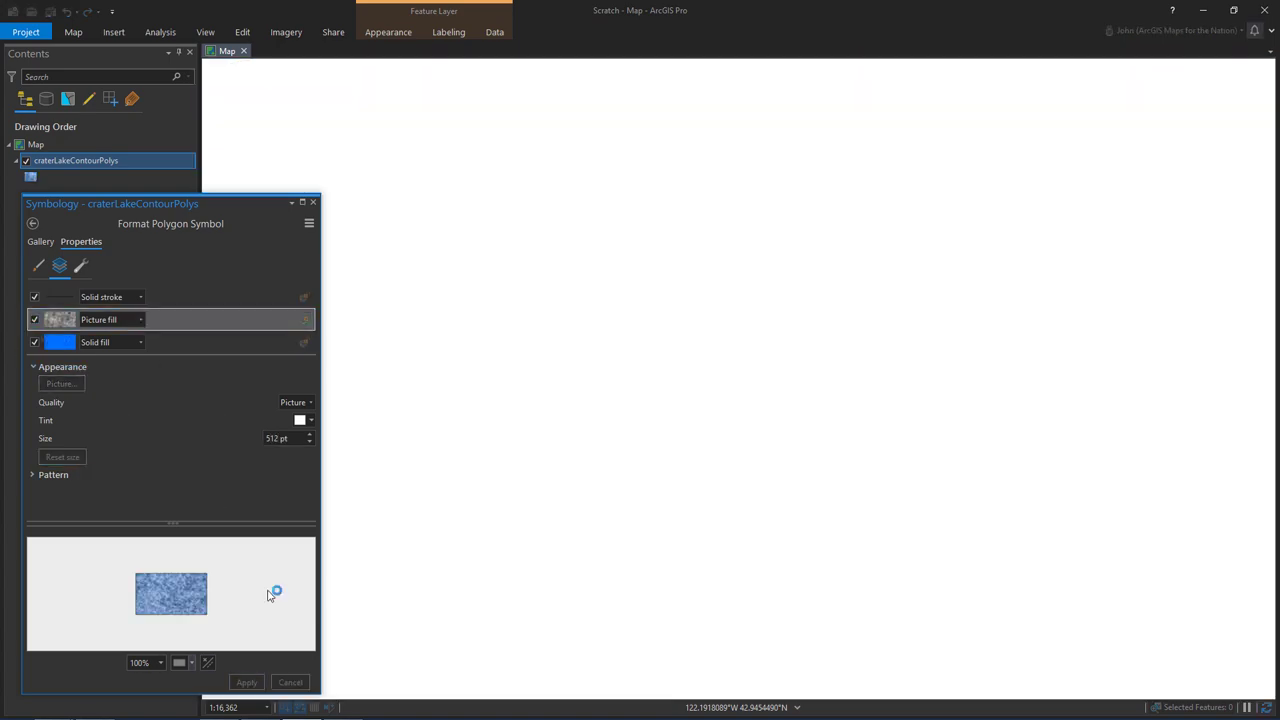
- Make the polygon outline white with a -4 pt offset
left_click(110, 297)
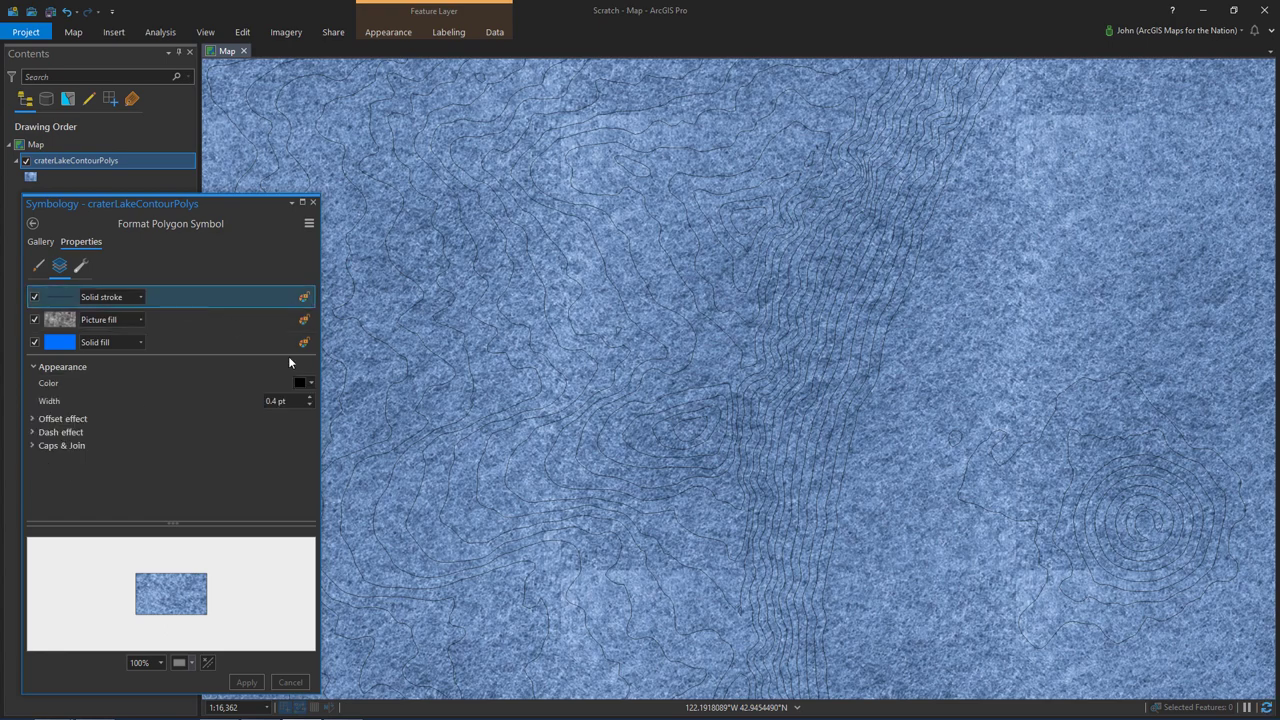
left_click(302, 384)
left_click(300, 400)
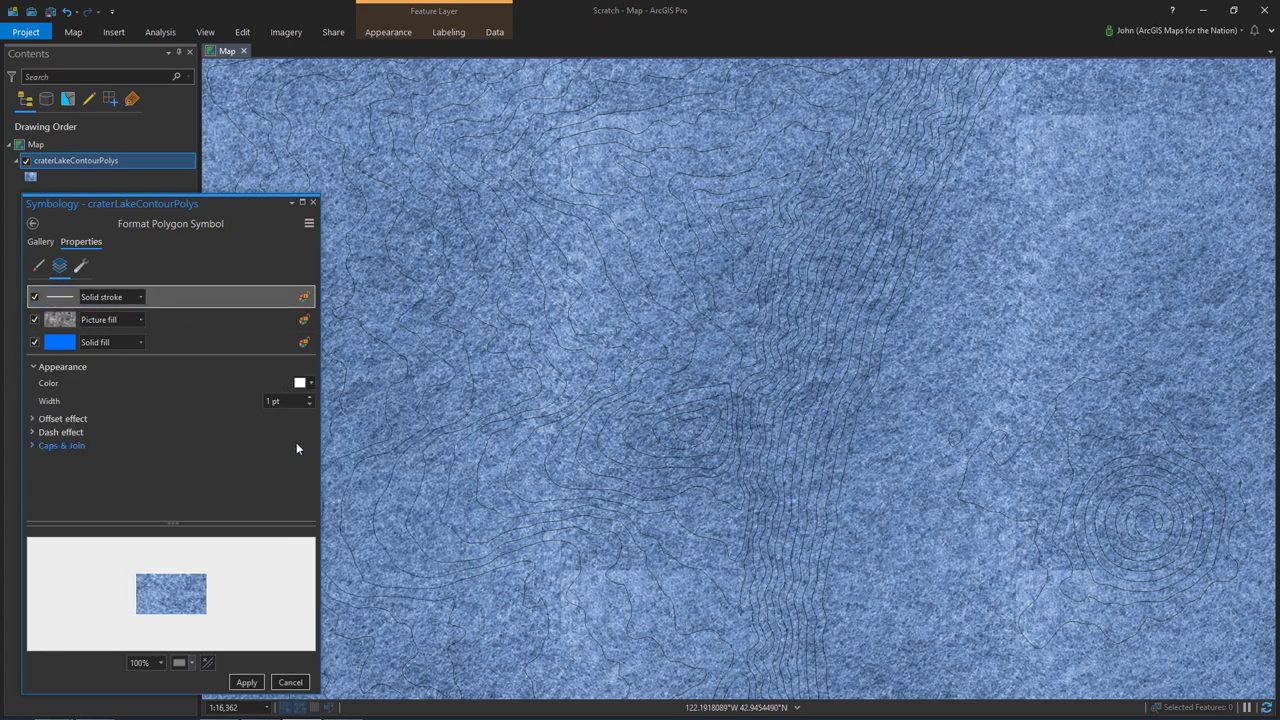
left_click(155, 420)
left_click(285, 435)
type("-4")
key("Return")
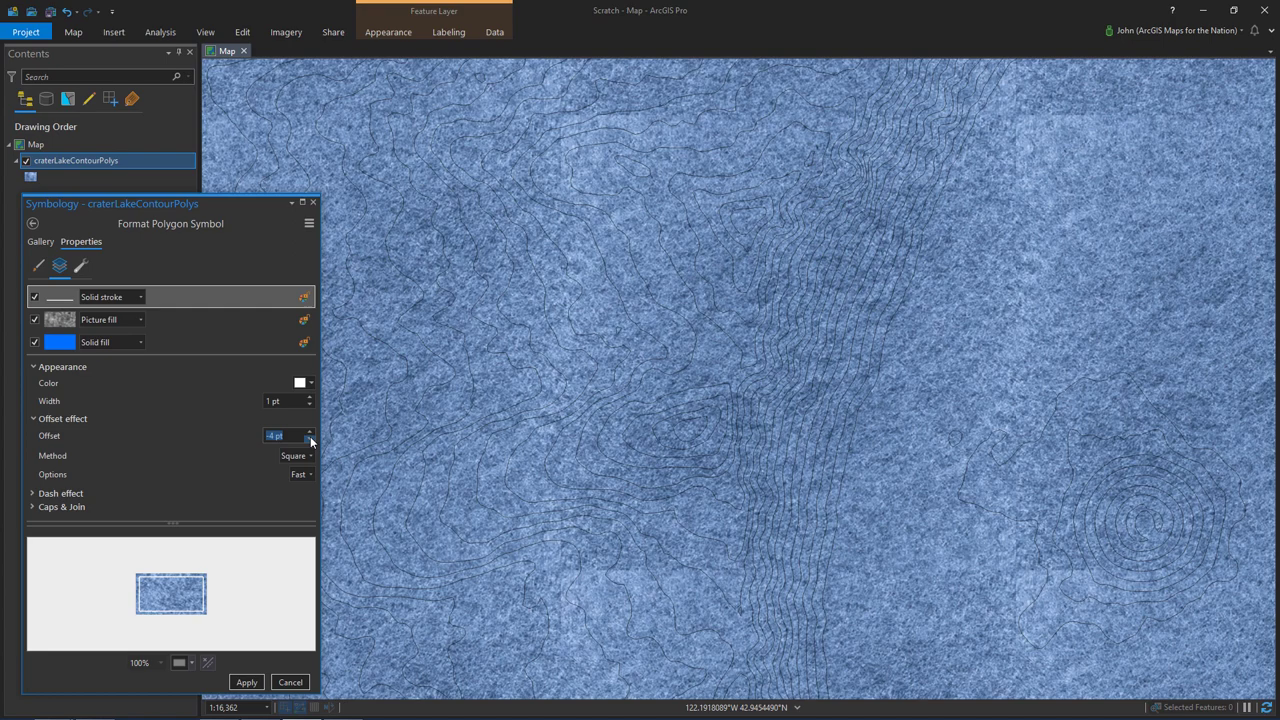
- Give the outline a dashed stitch pattern from the Dash effect
left_click(137, 494)
left_click(297, 415)
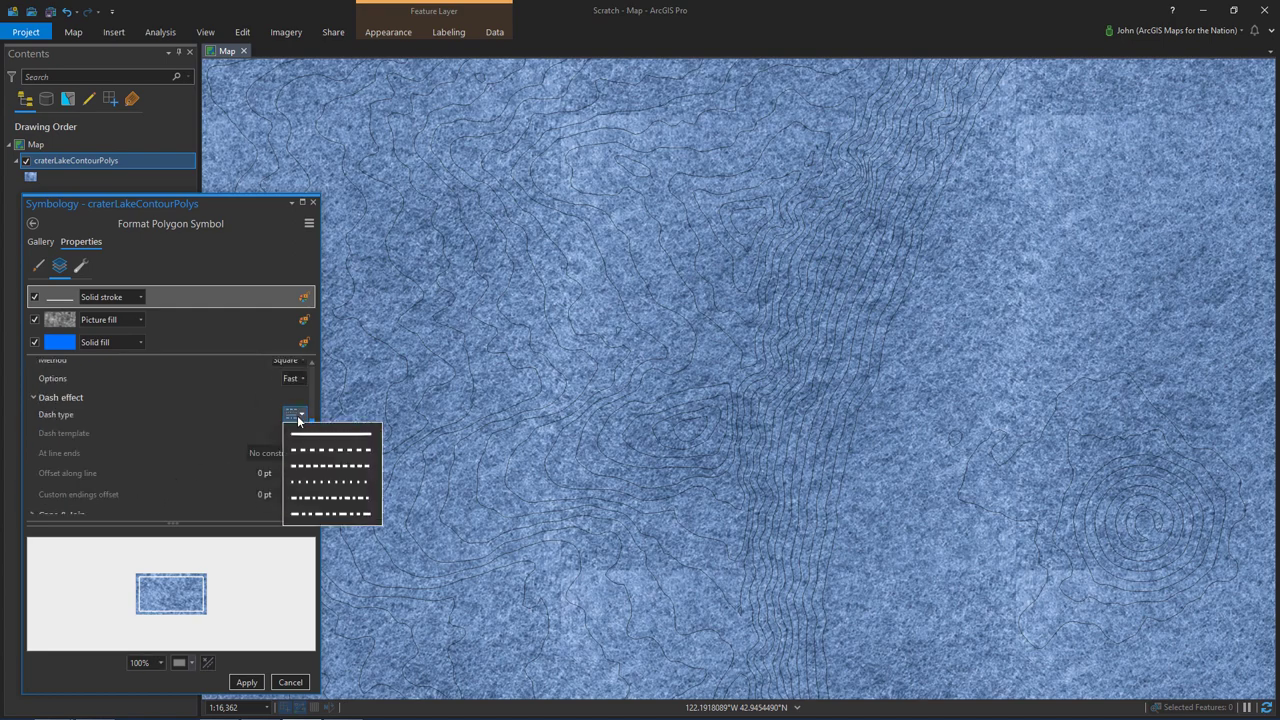
left_click(330, 452)
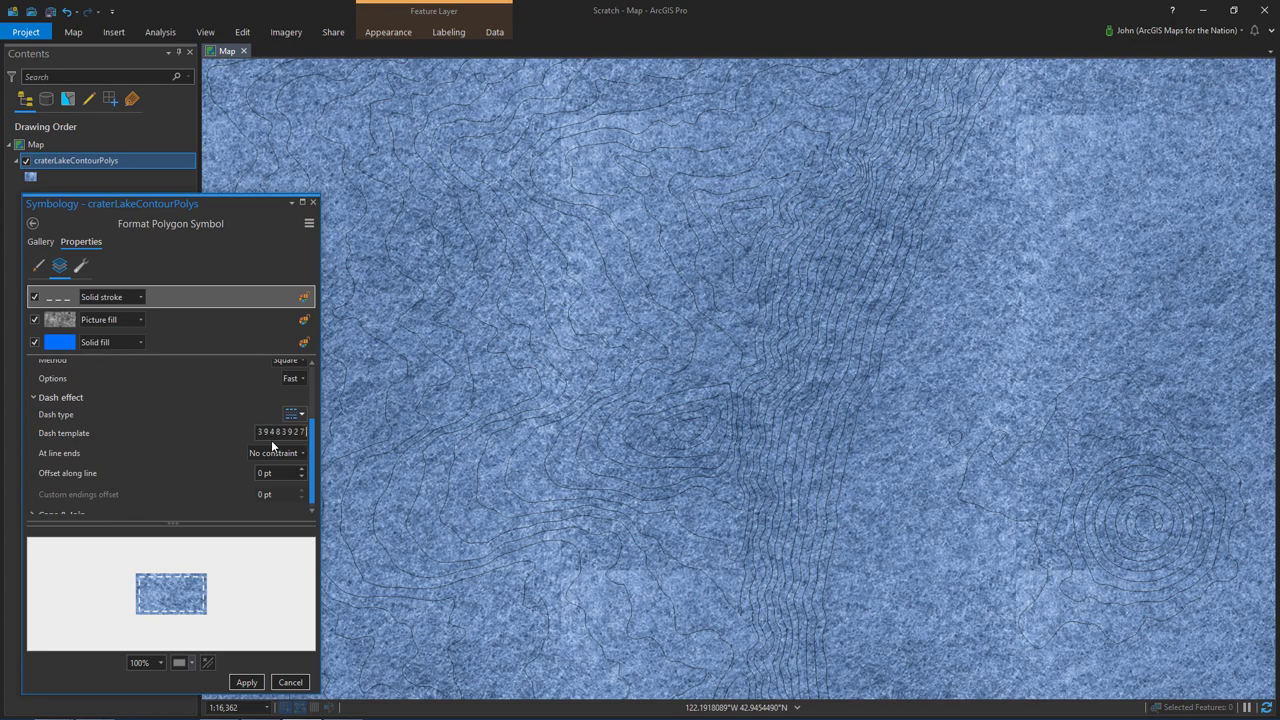
key("Tab")
- Duplicate the dashed outline layer and select the second dashed stroke
left_click(80, 264)
left_click(102, 365)
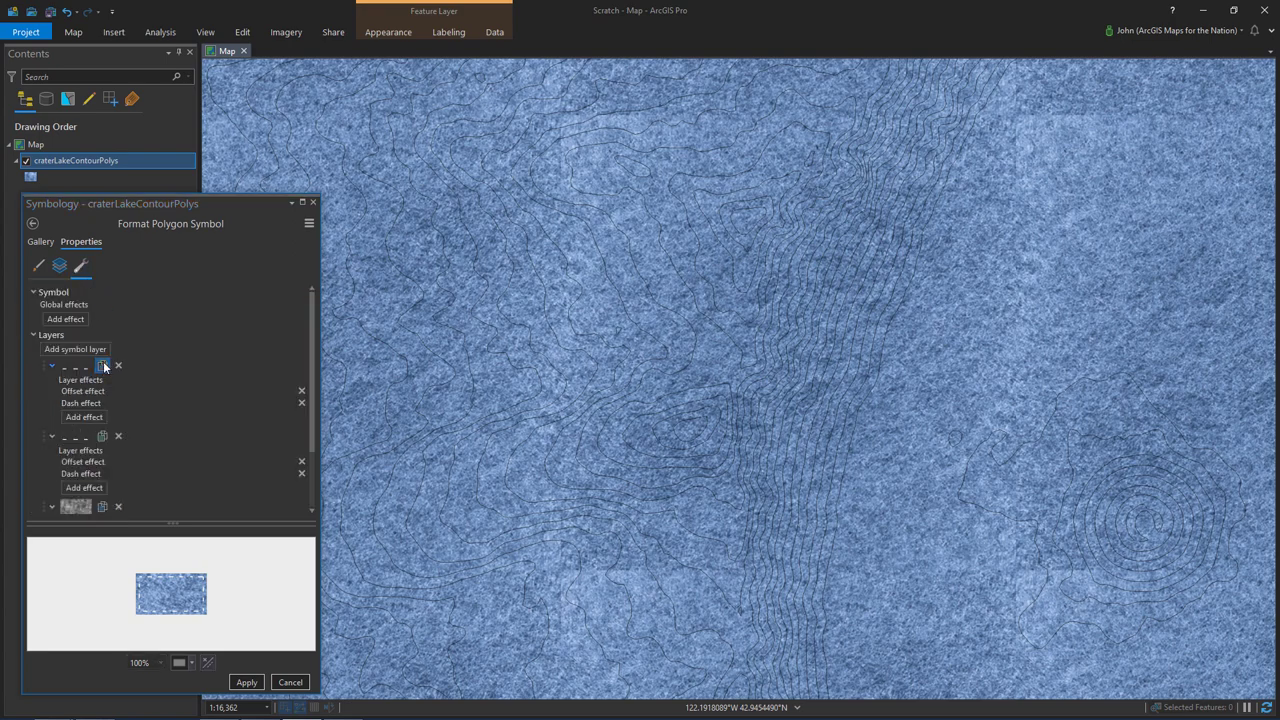
left_click(58, 270)
left_click(187, 319)
scroll(218, 417, "up", 5)
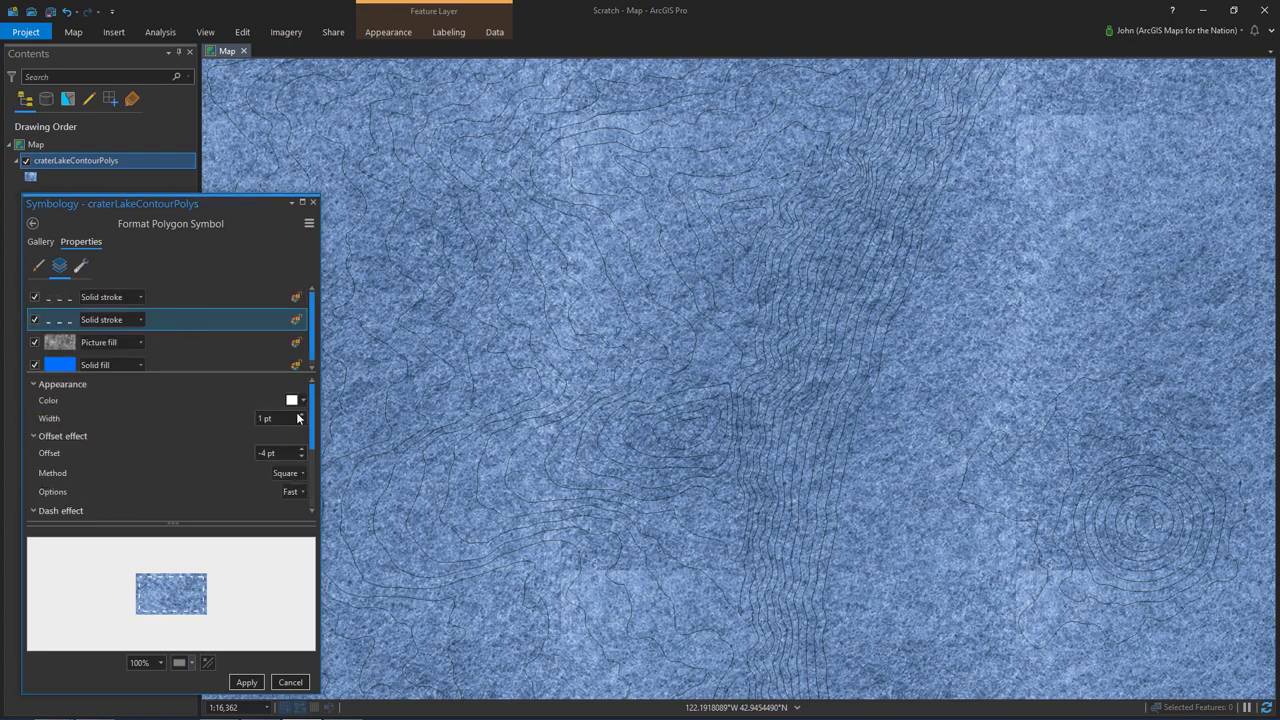
- Make the second dashed stroke 2.5 pt black at 70% transparency and apply it
left_click(303, 418)
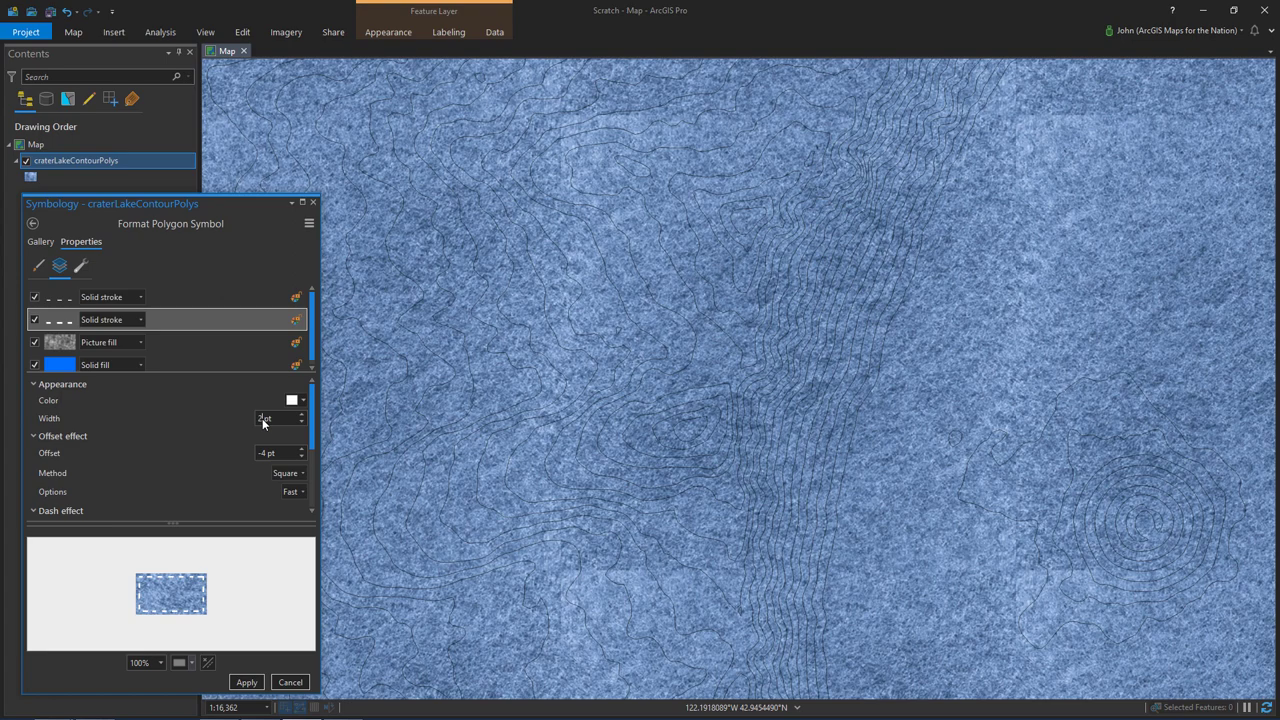
type("2.5")
left_click(297, 400)
left_click(301, 594)
left_click(297, 400)
left_click(320, 604)
type("100")
key("Tab")
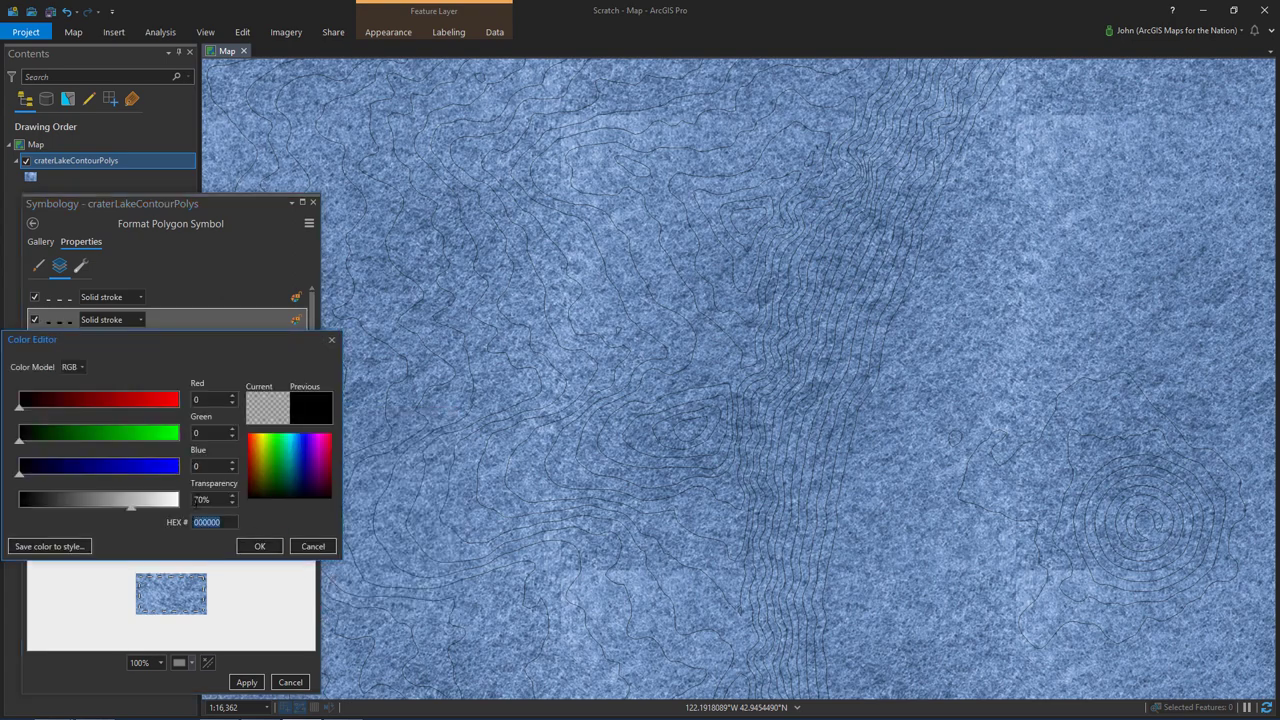
left_click(259, 546)
left_click(246, 682)
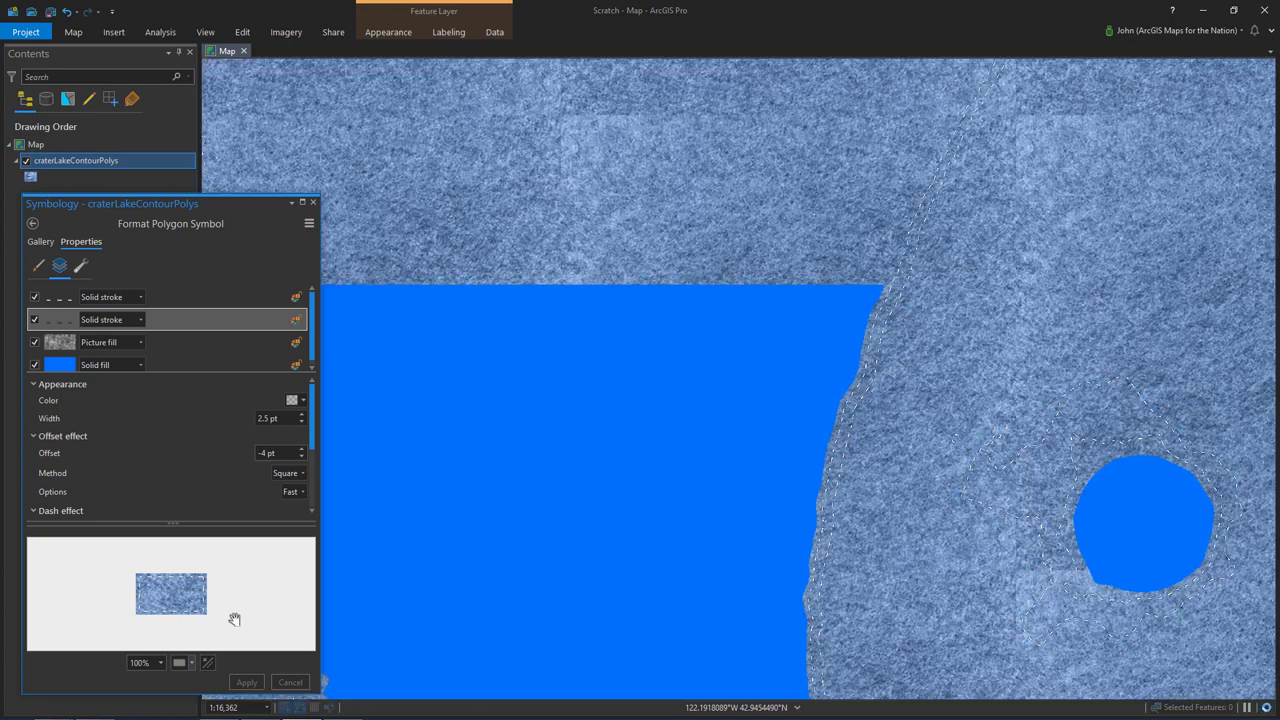
- Add a third stroke layer to the contour polygon symbol
left_click(81, 265)
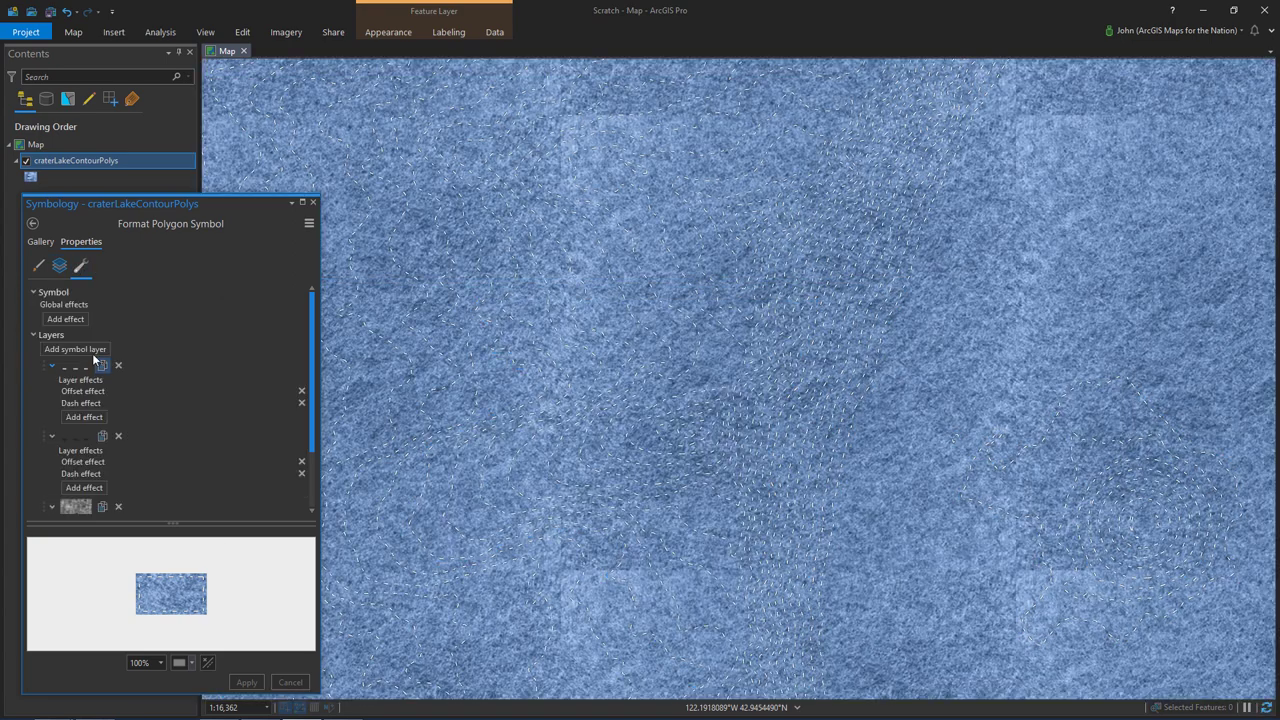
left_click(75, 349)
left_click(50, 366)
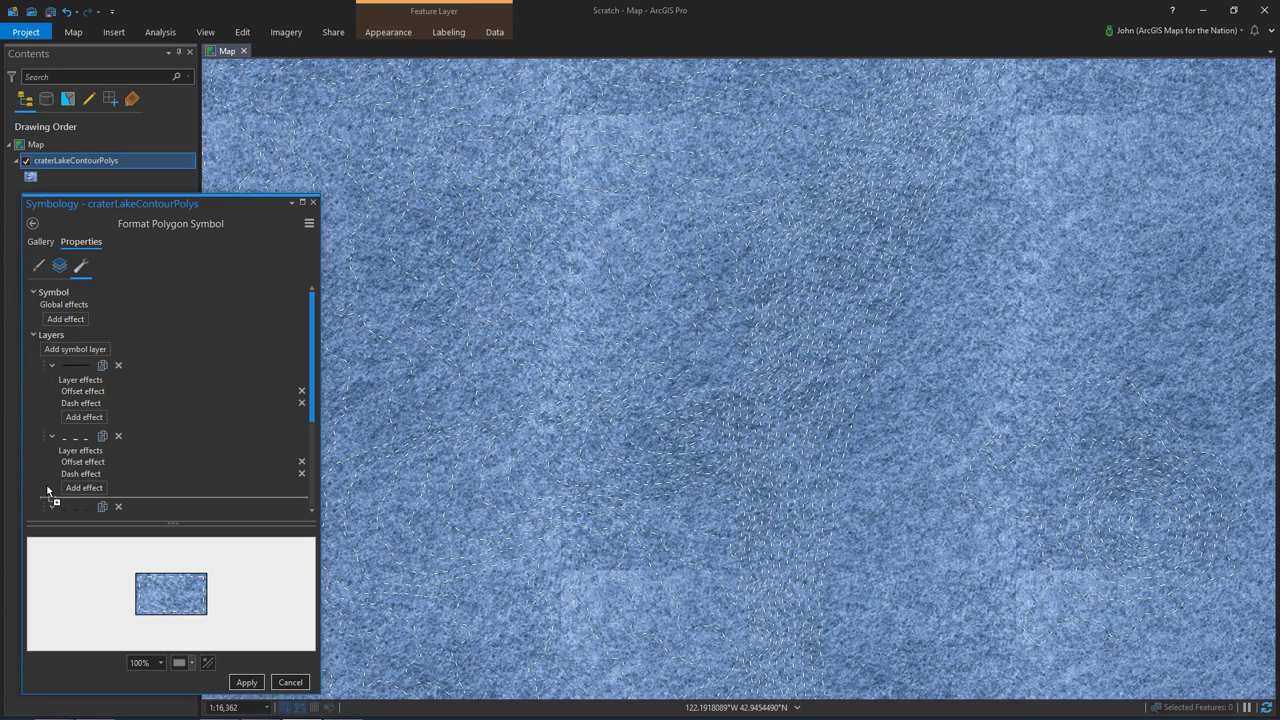
scroll(44, 481, "down", 3)
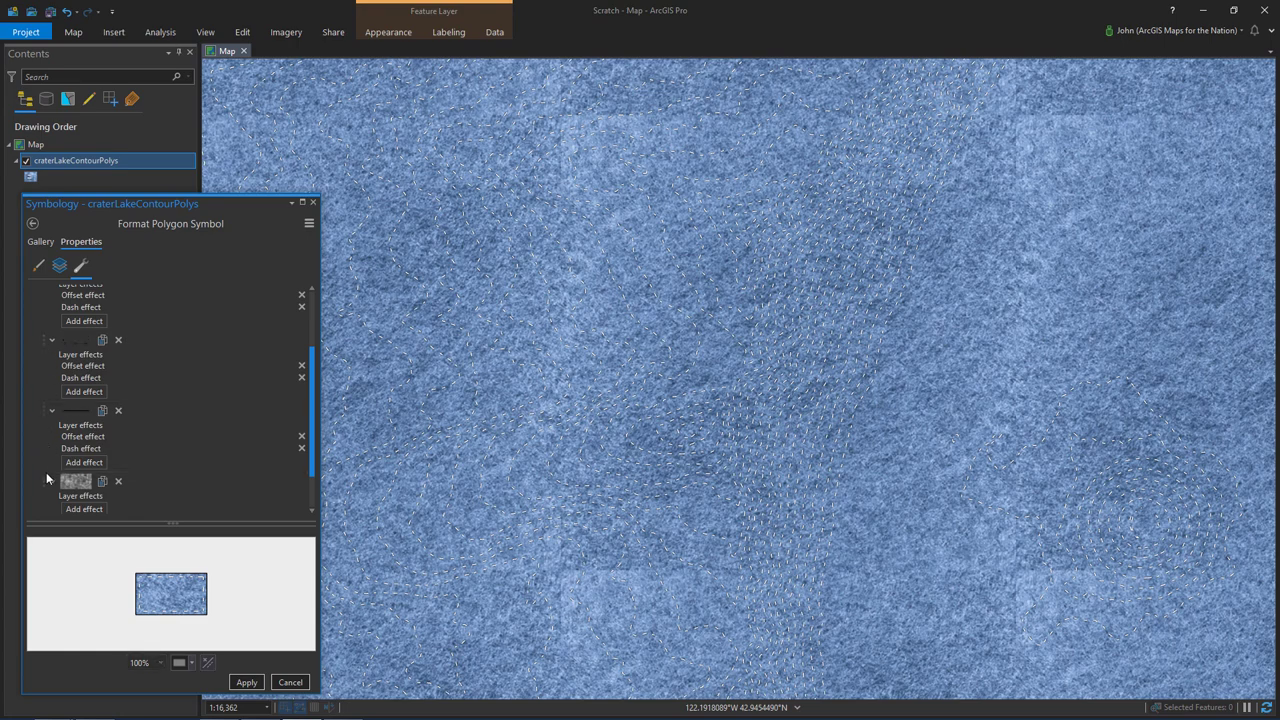
- Convert the third stroke to a gradient stroke and offset it inward to -5 pt
left_click(60, 265)
left_click(140, 342)
left_click(108, 383)
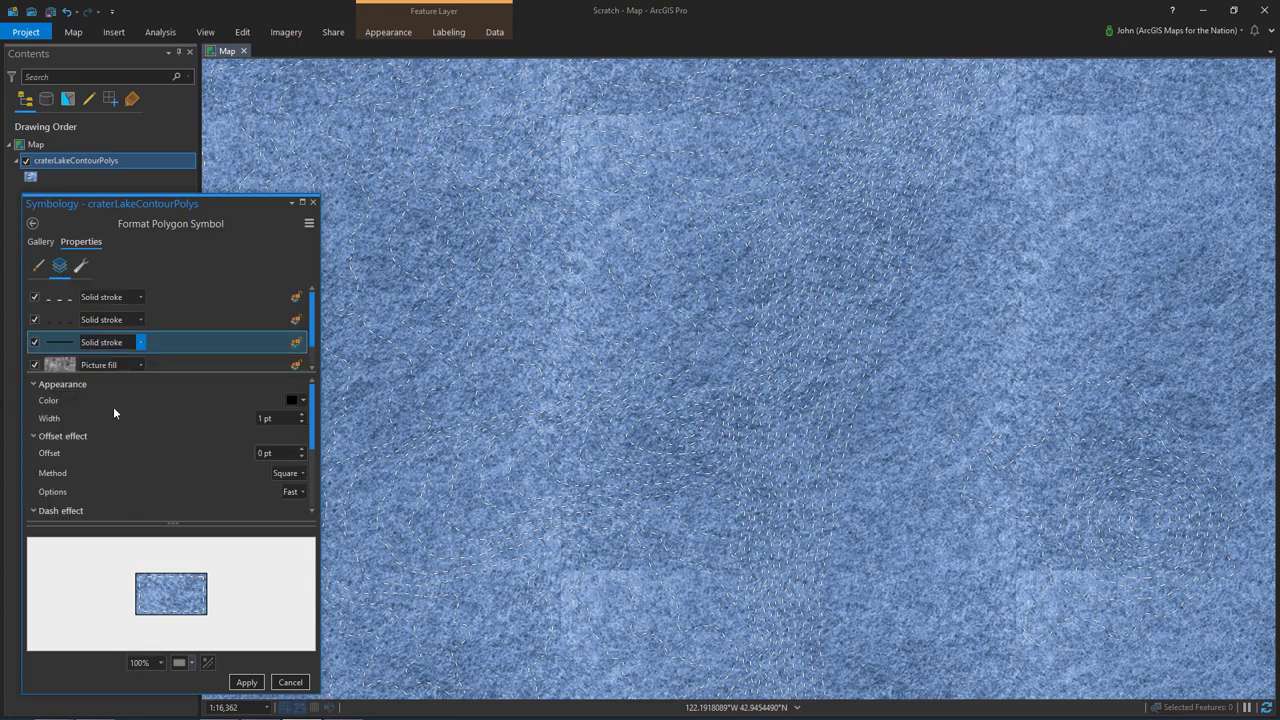
left_click(302, 431)
left_click(300, 472)
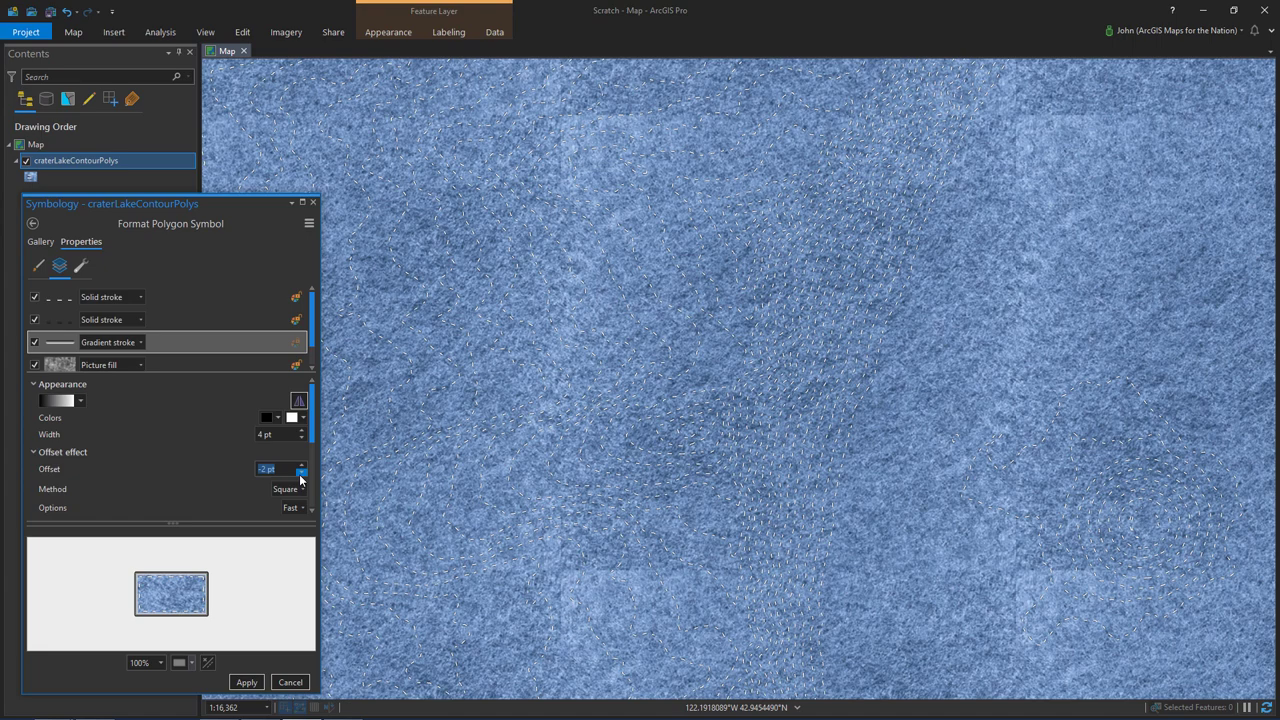
left_click(300, 476)
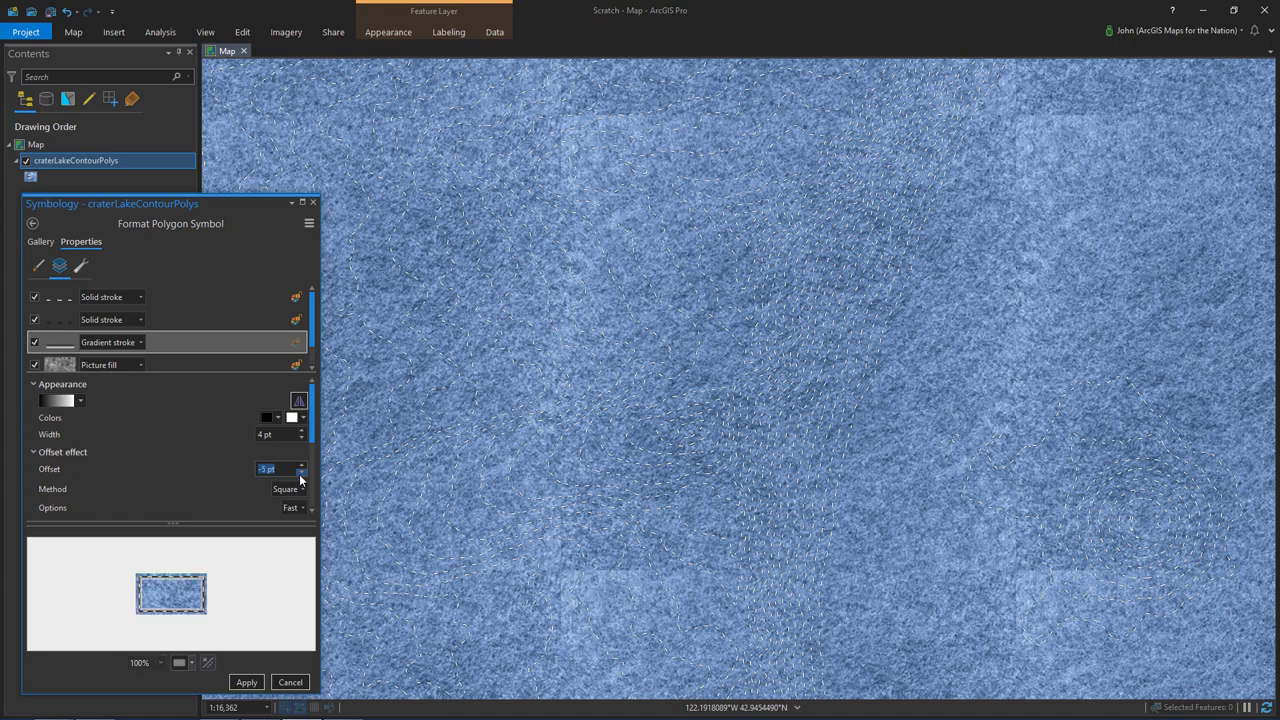
- Set the gradient from black to fully transparent black and apply it
left_click(291, 418)
left_click(301, 610)
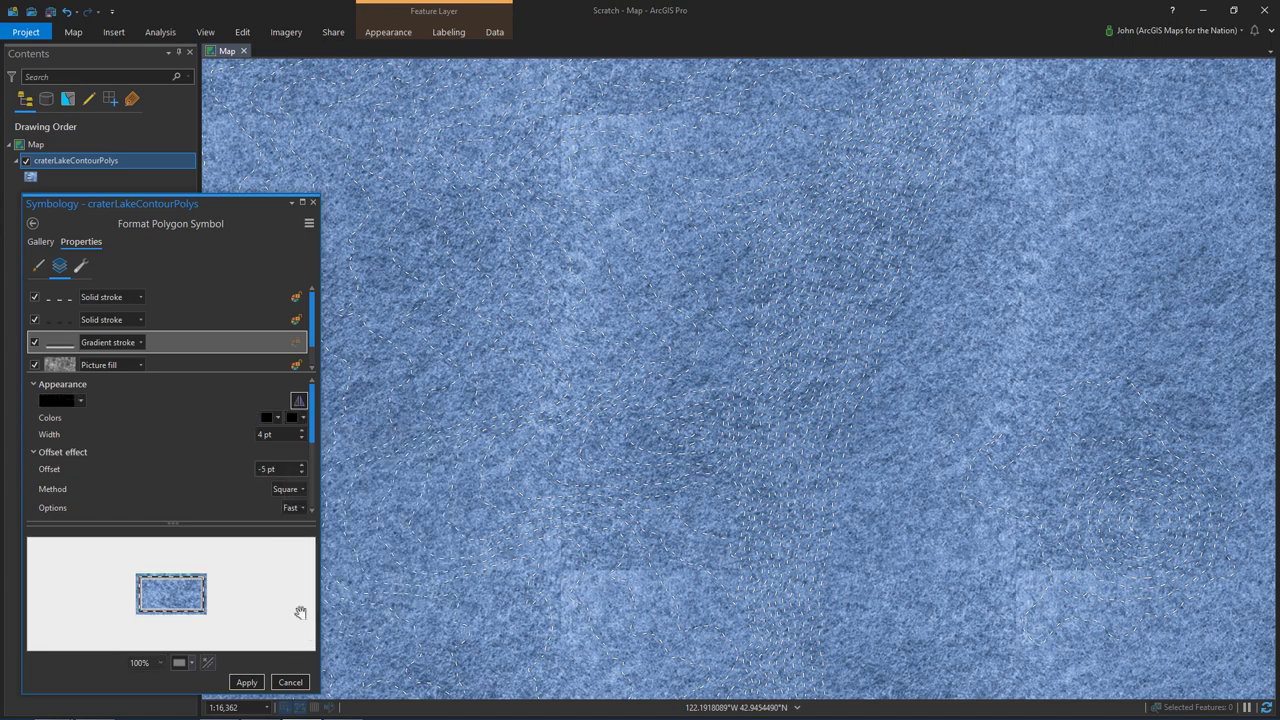
type("1")
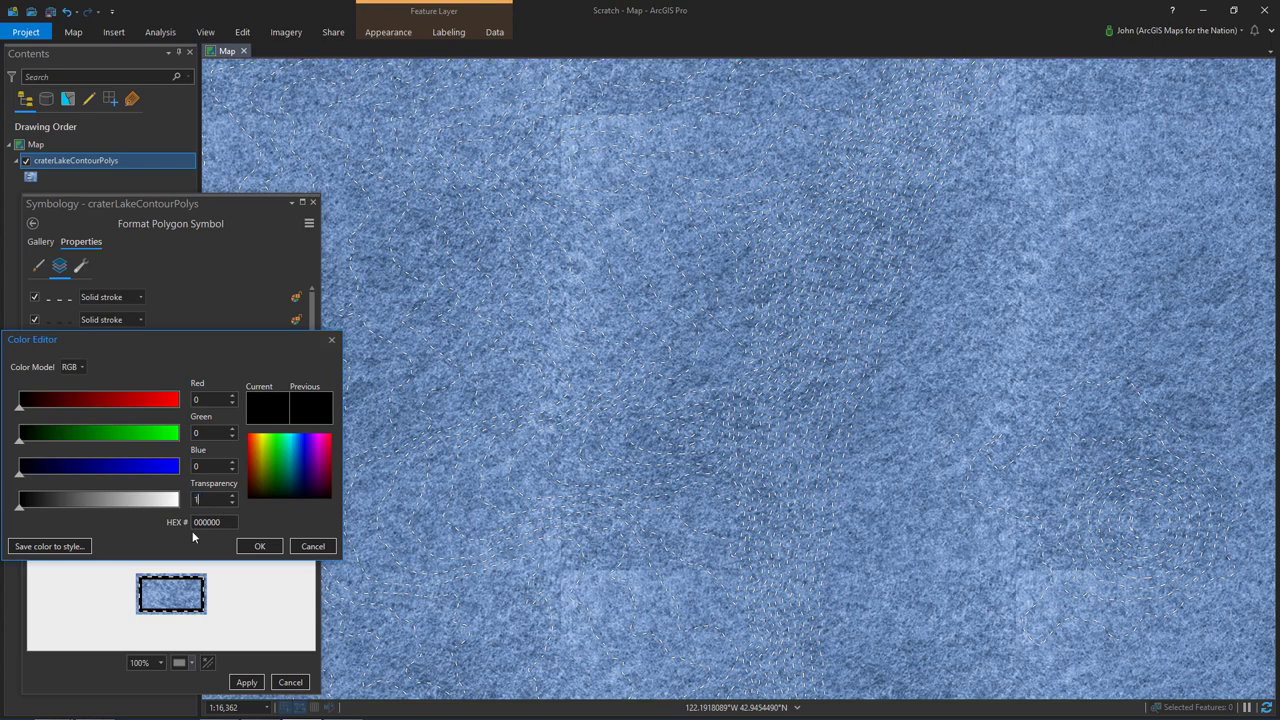
type("00")
key("Tab")
left_click(259, 546)
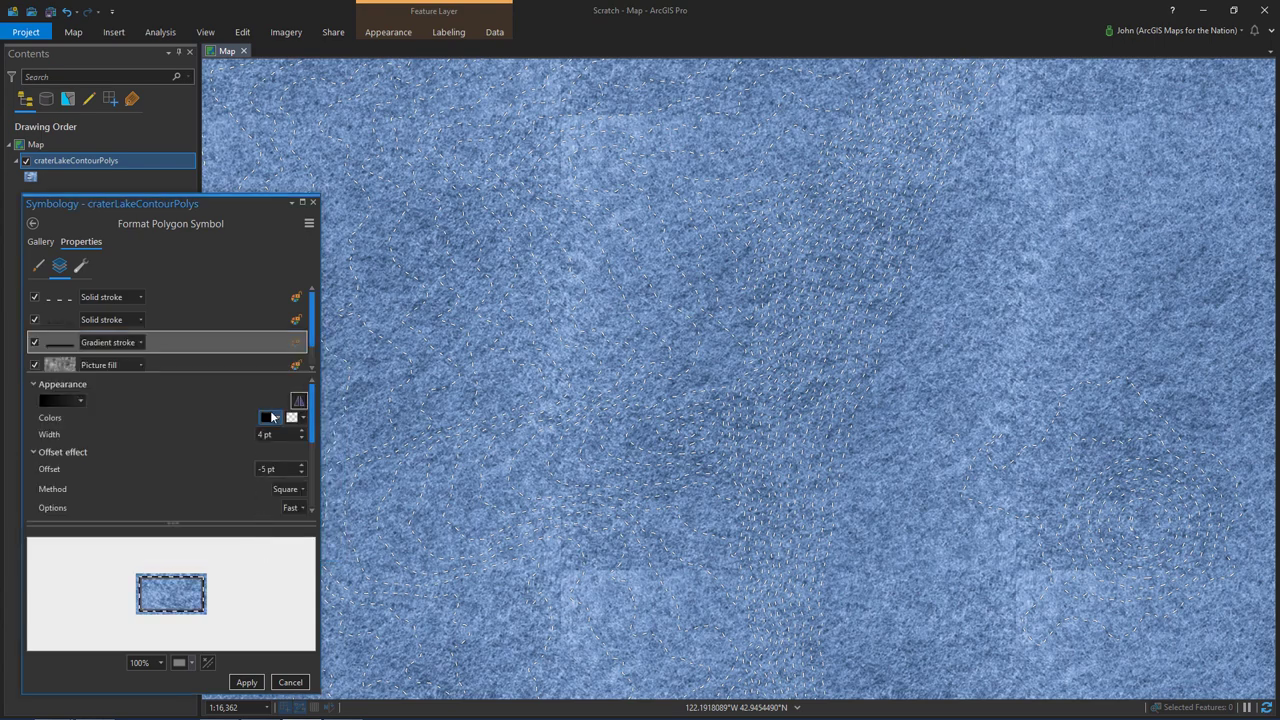
left_click(270, 417)
left_click(283, 628)
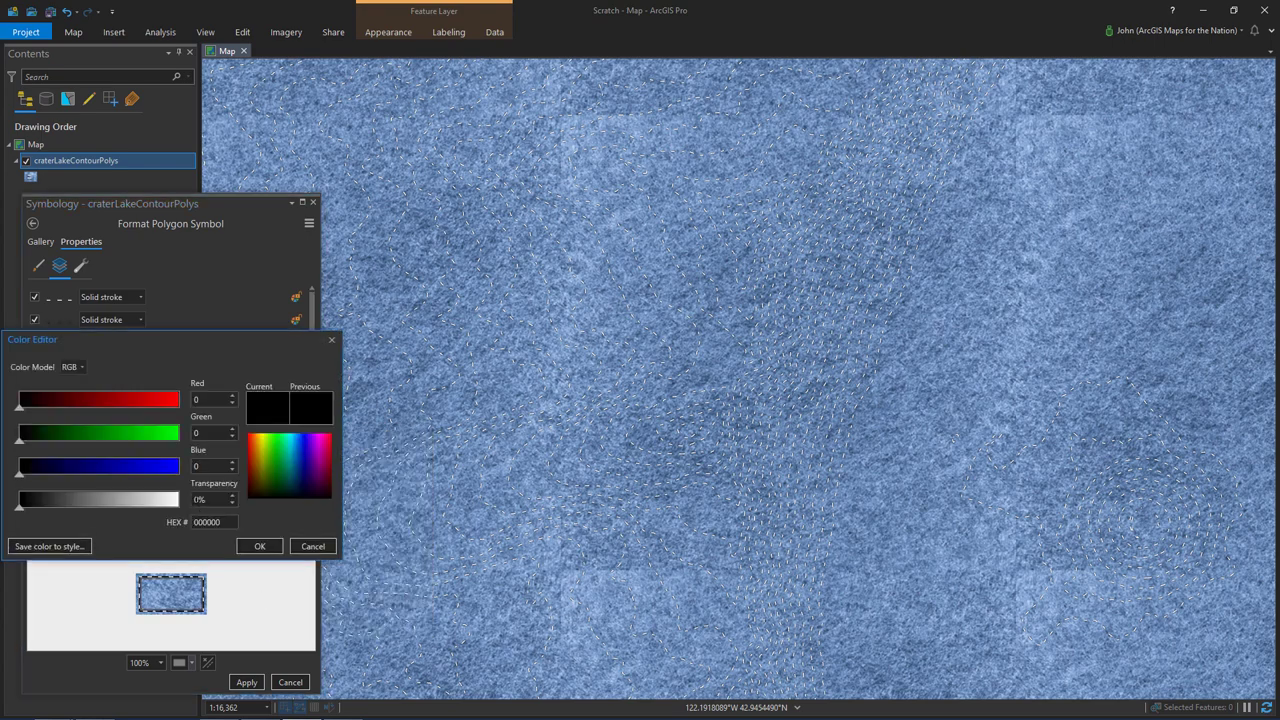
left_click(258, 546)
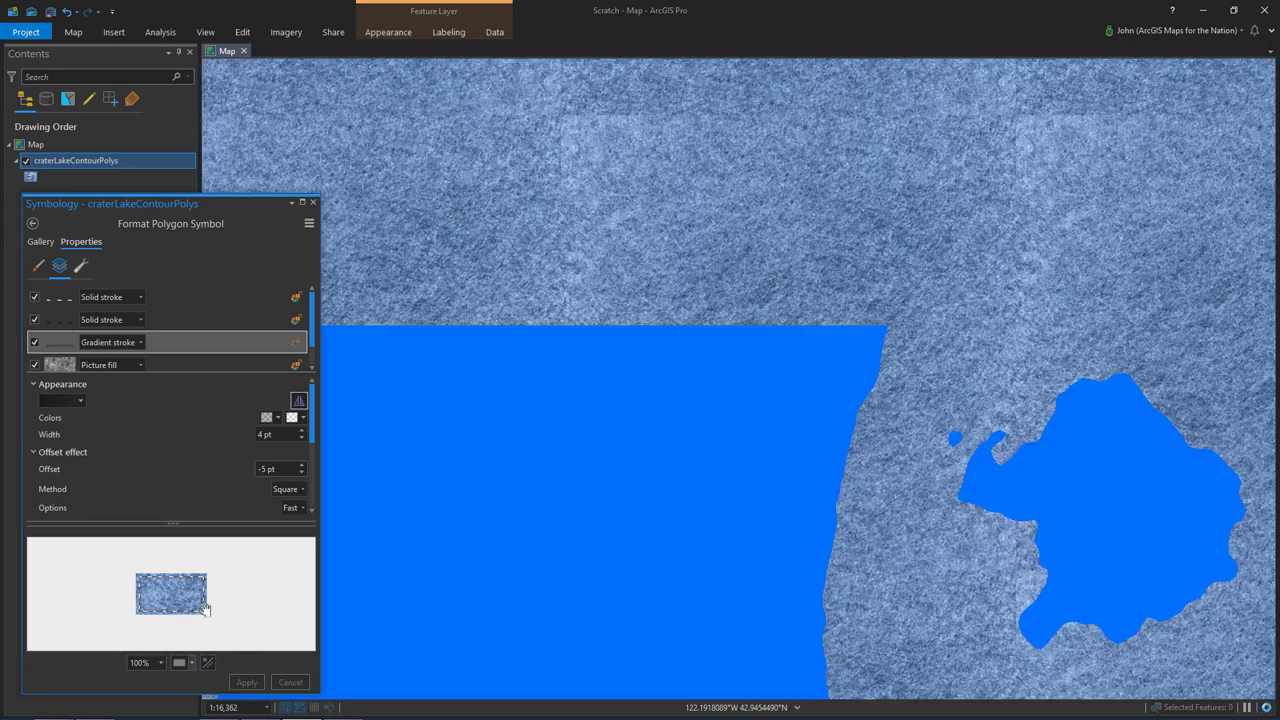
left_click(246, 682)
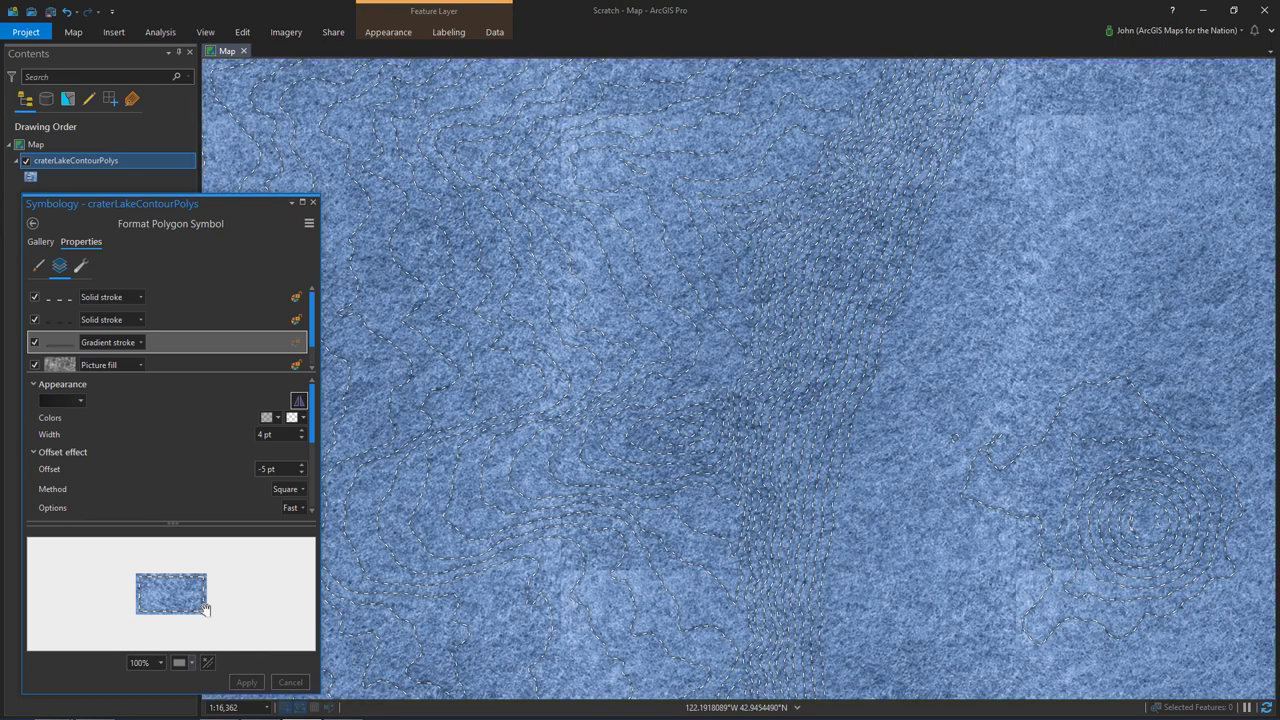
- Widen the gradient stroke to 6 pt, offset -6 pt, starting black at 60% transparency
left_click(301, 430)
left_click(301, 430)
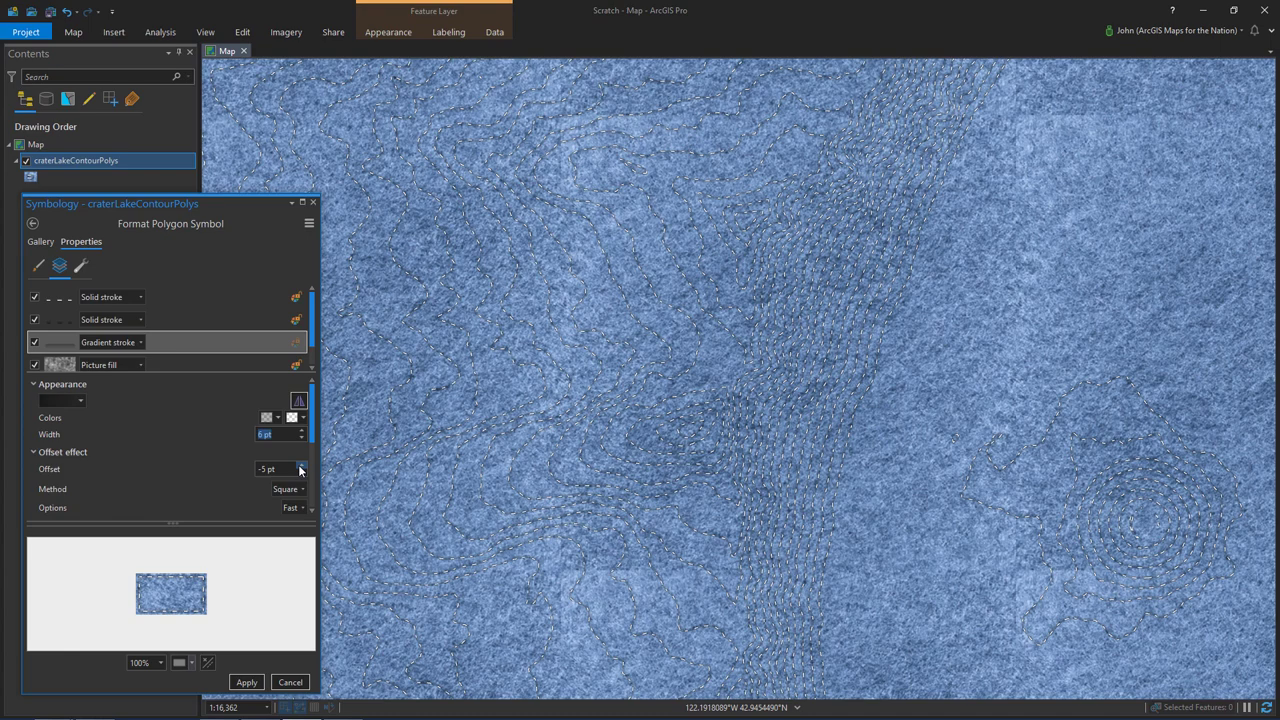
left_click(301, 474)
left_click(267, 420)
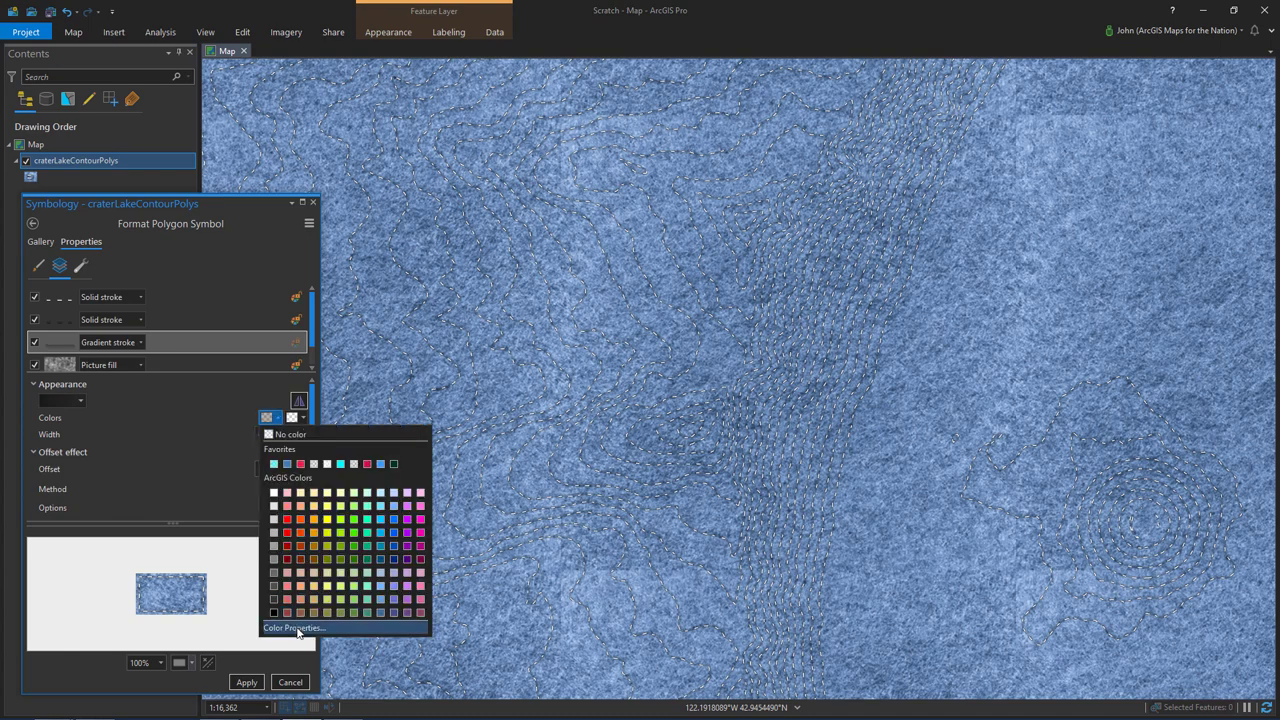
left_click(300, 630)
left_click(259, 546)
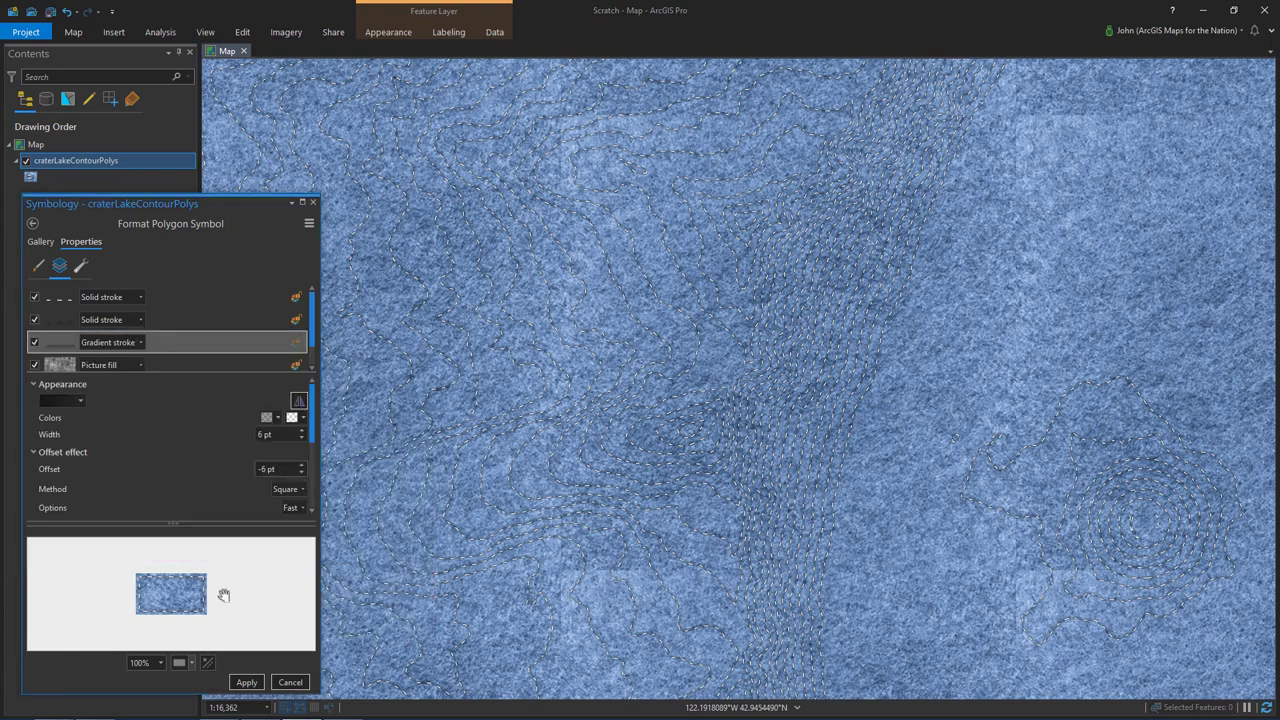
left_click(246, 682)
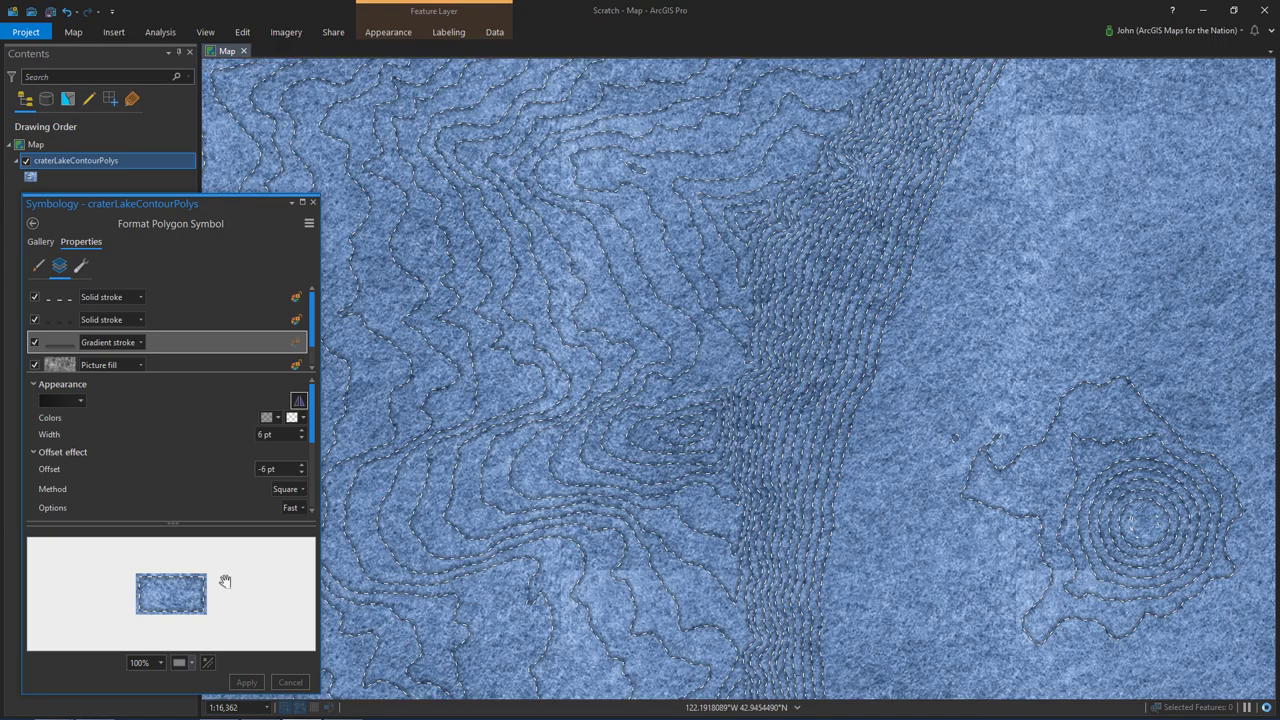
left_click(266, 419)
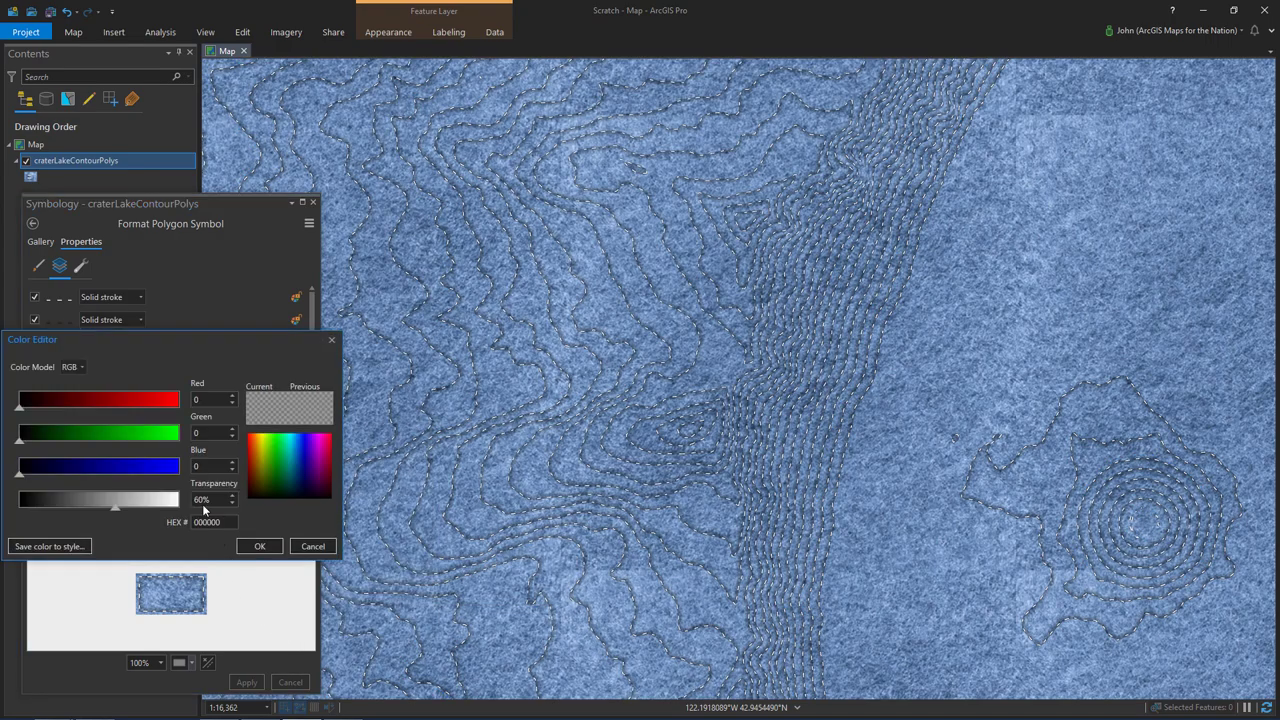
left_click(259, 546)
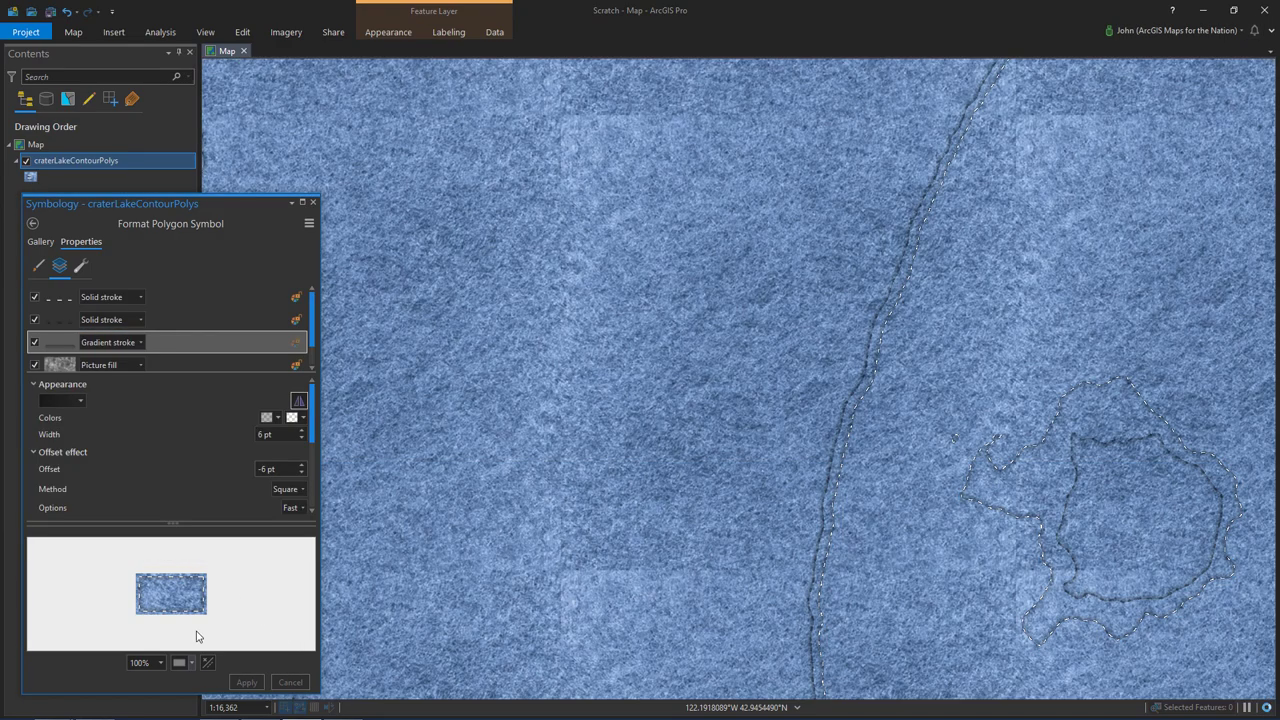
- Duplicate the gradient stroke and make both of the copy's colours white
left_click(81, 265)
left_click(100, 404)
left_click(60, 265)
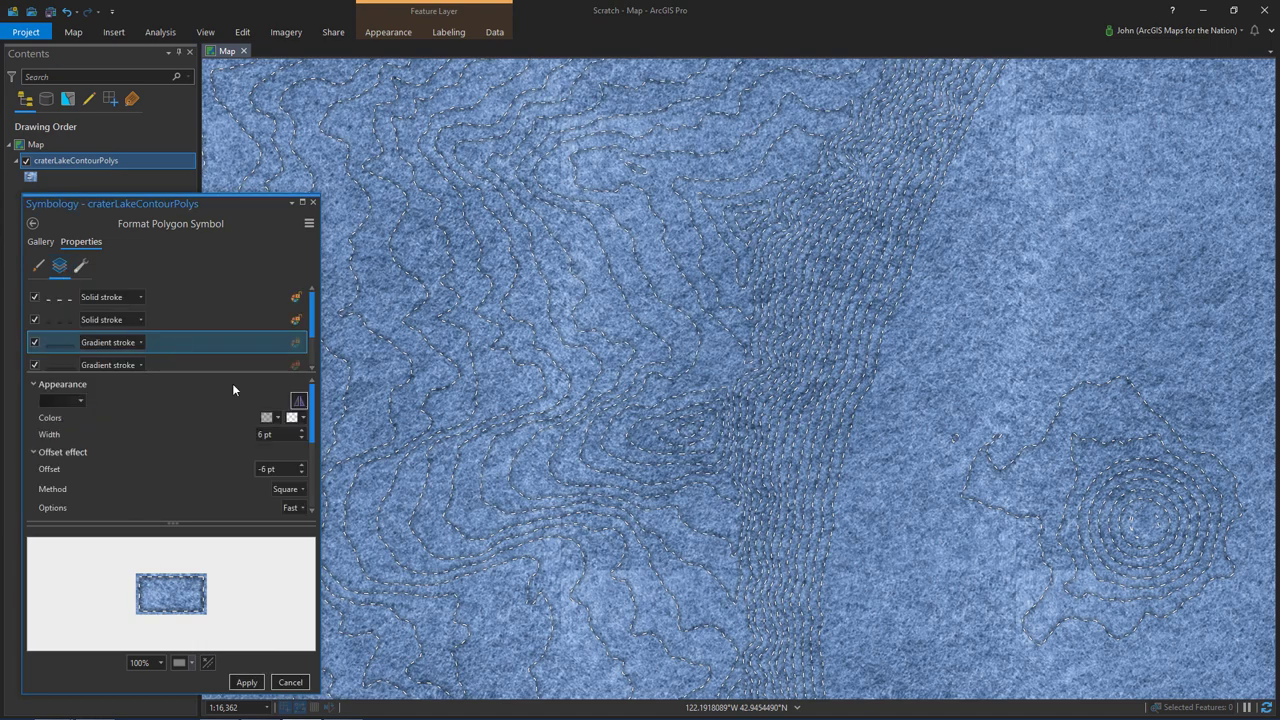
left_click(270, 417)
left_click(275, 494)
left_click(291, 417)
left_click(302, 497)
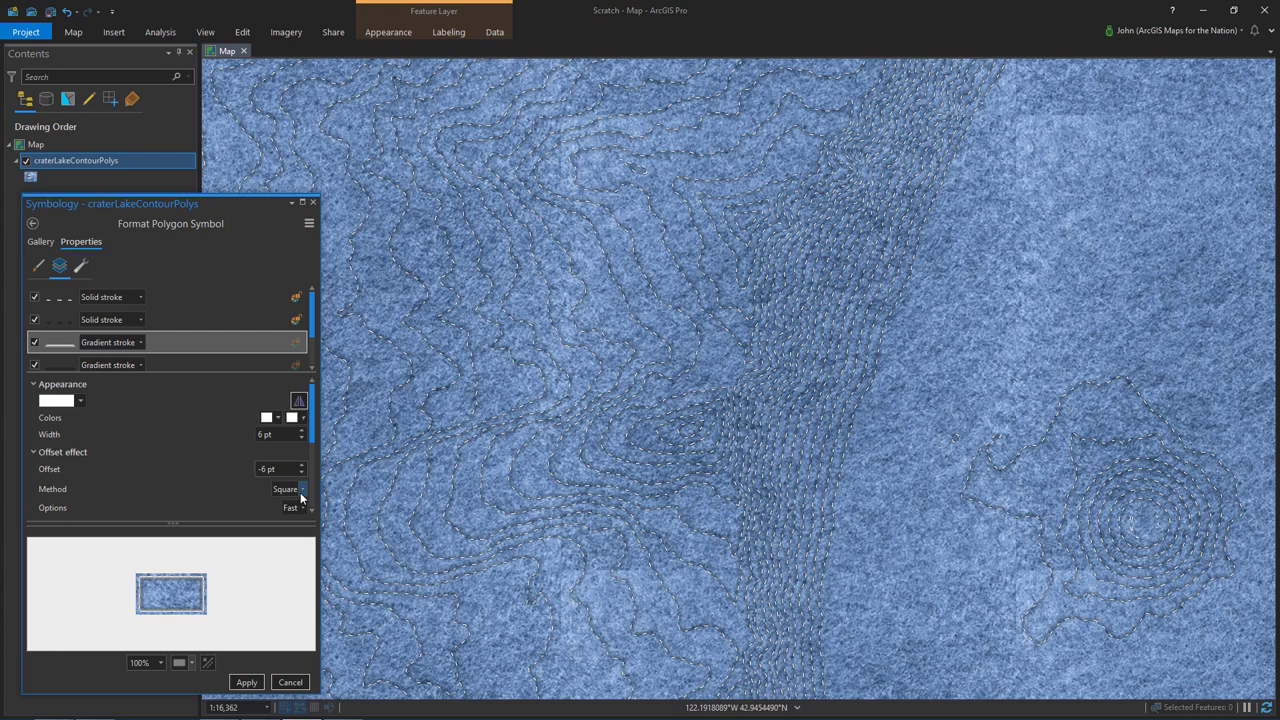
- Set the white start colour to 70% transparency and keep the end colour opaque
left_click(266, 419)
left_click(286, 630)
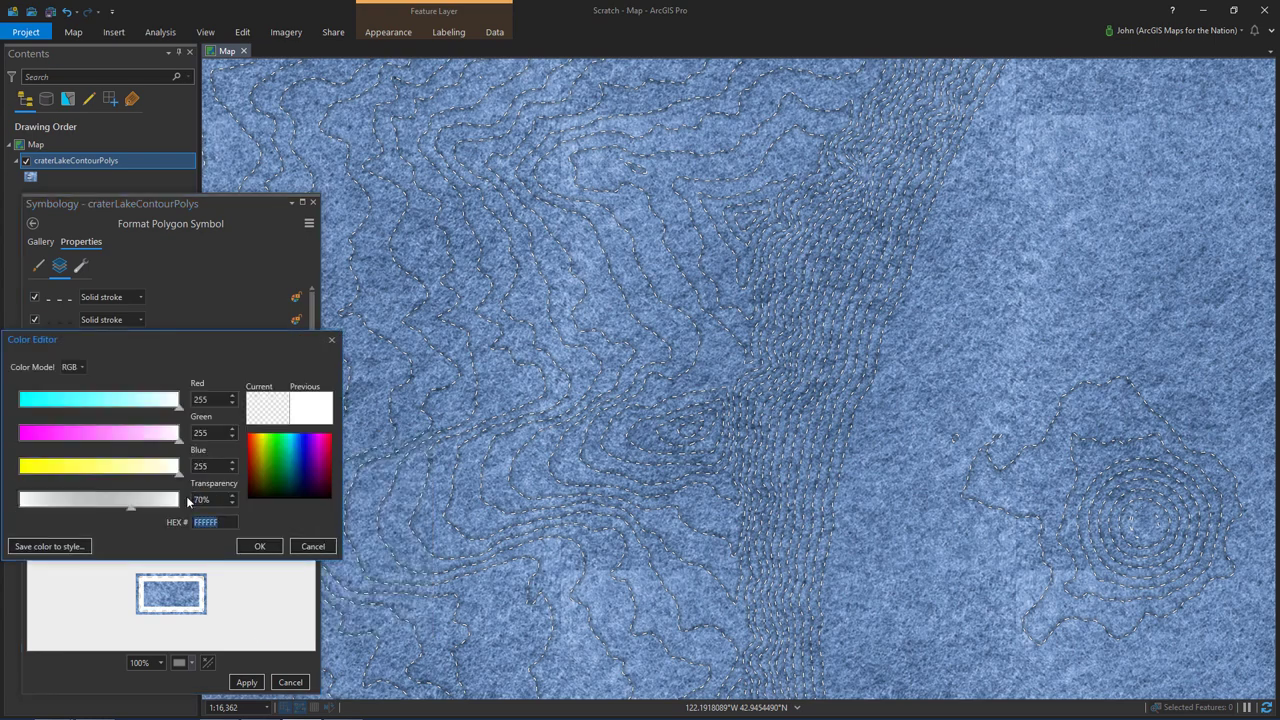
left_click(245, 543)
left_click(291, 417)
left_click(300, 630)
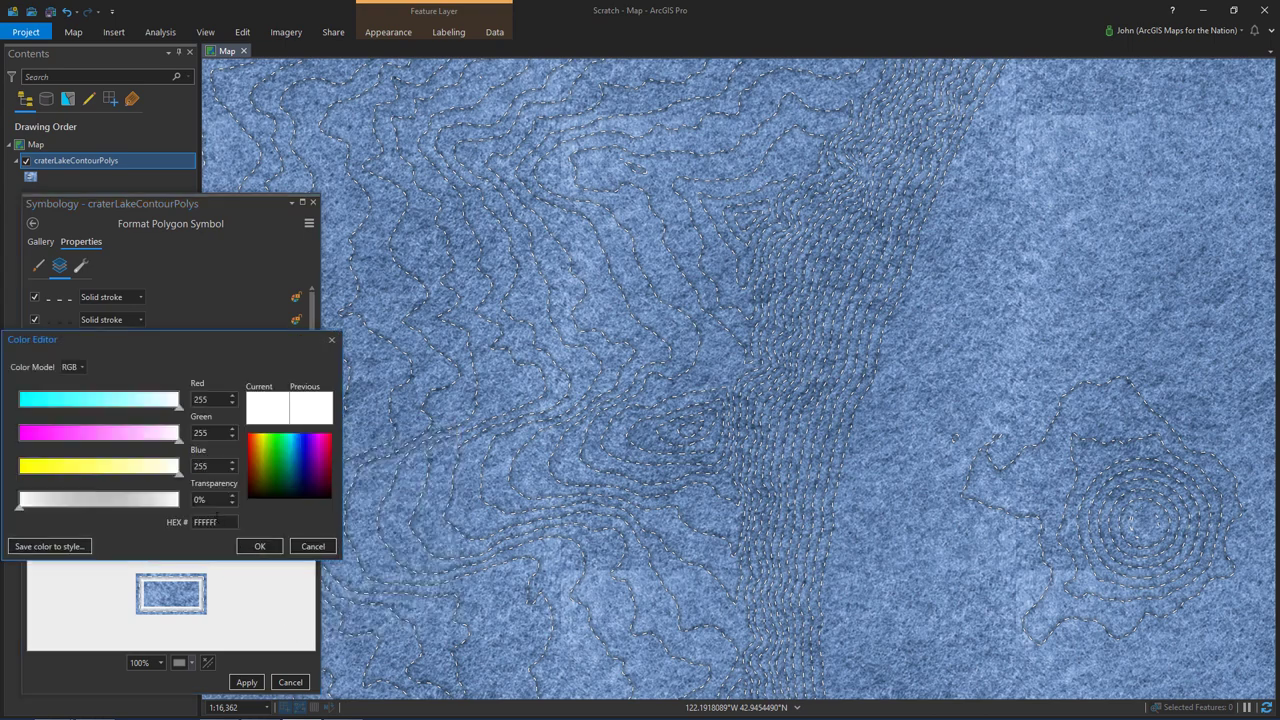
left_click(245, 545)
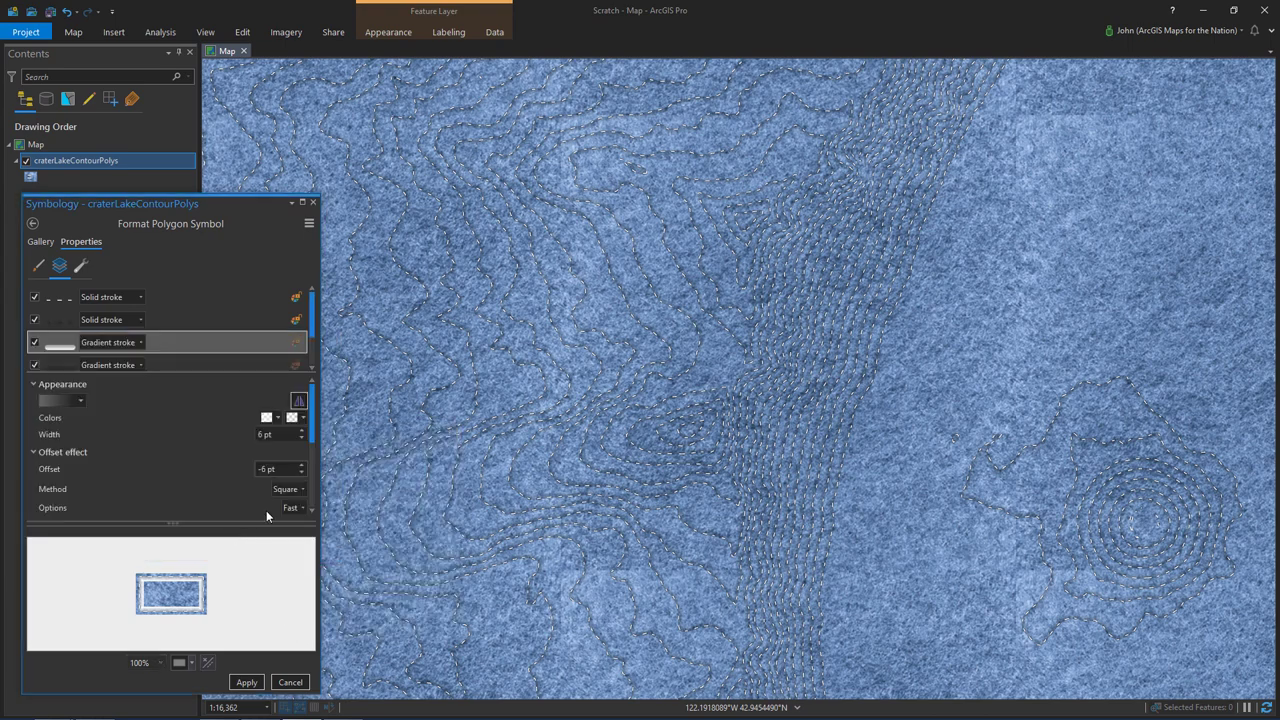
- Give the white highlight stroke 3 pt width and -1 pt offset, then apply
left_click(302, 465)
left_click(302, 465)
left_click(302, 465)
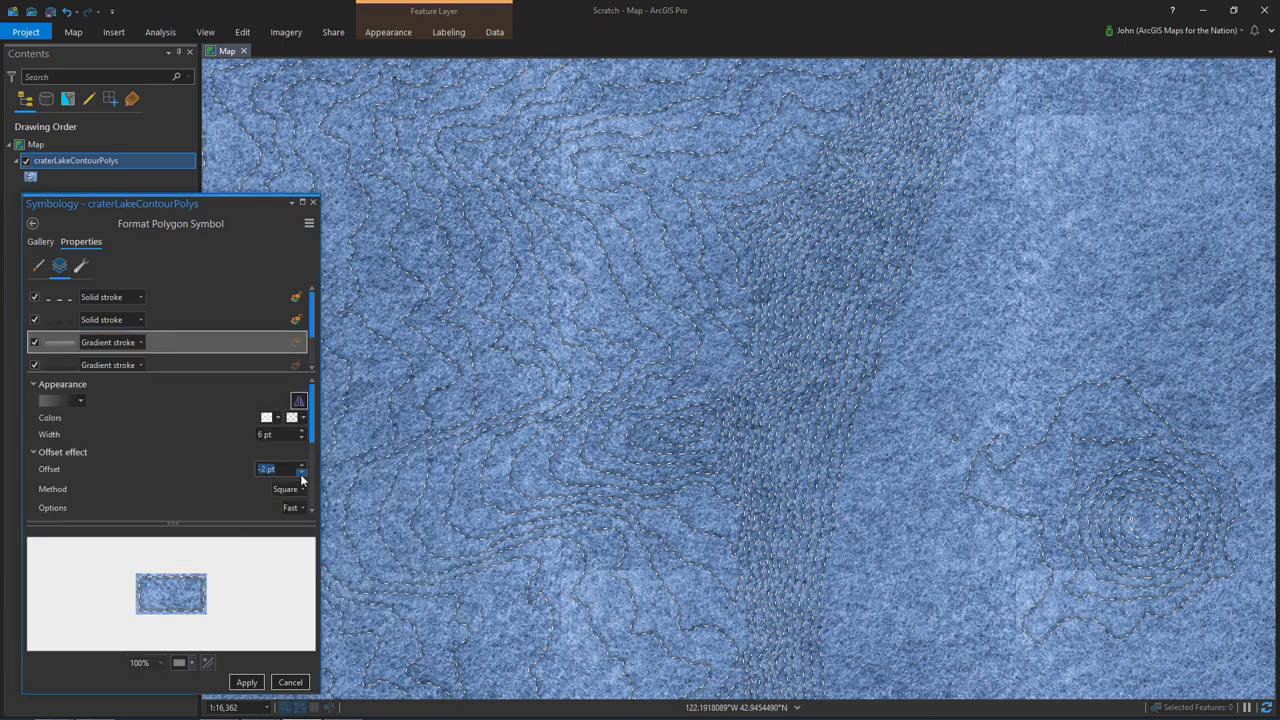
scroll(131, 577, "up", 6)
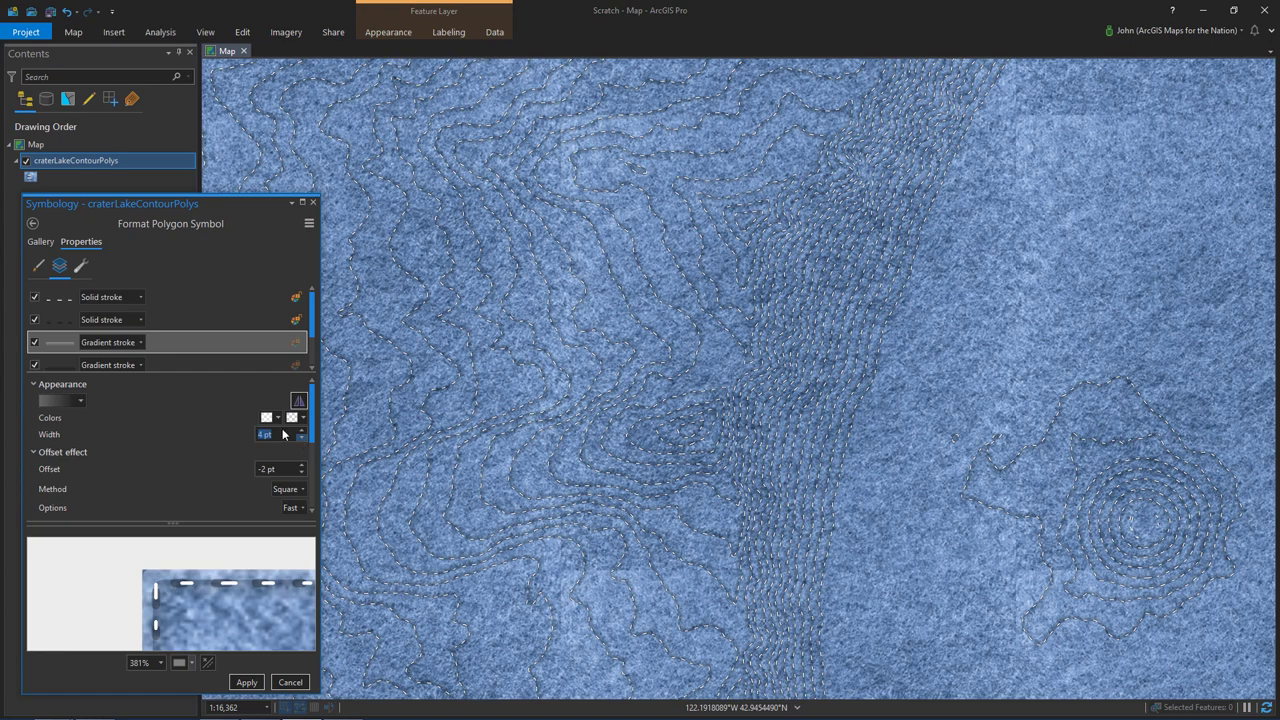
key("Return")
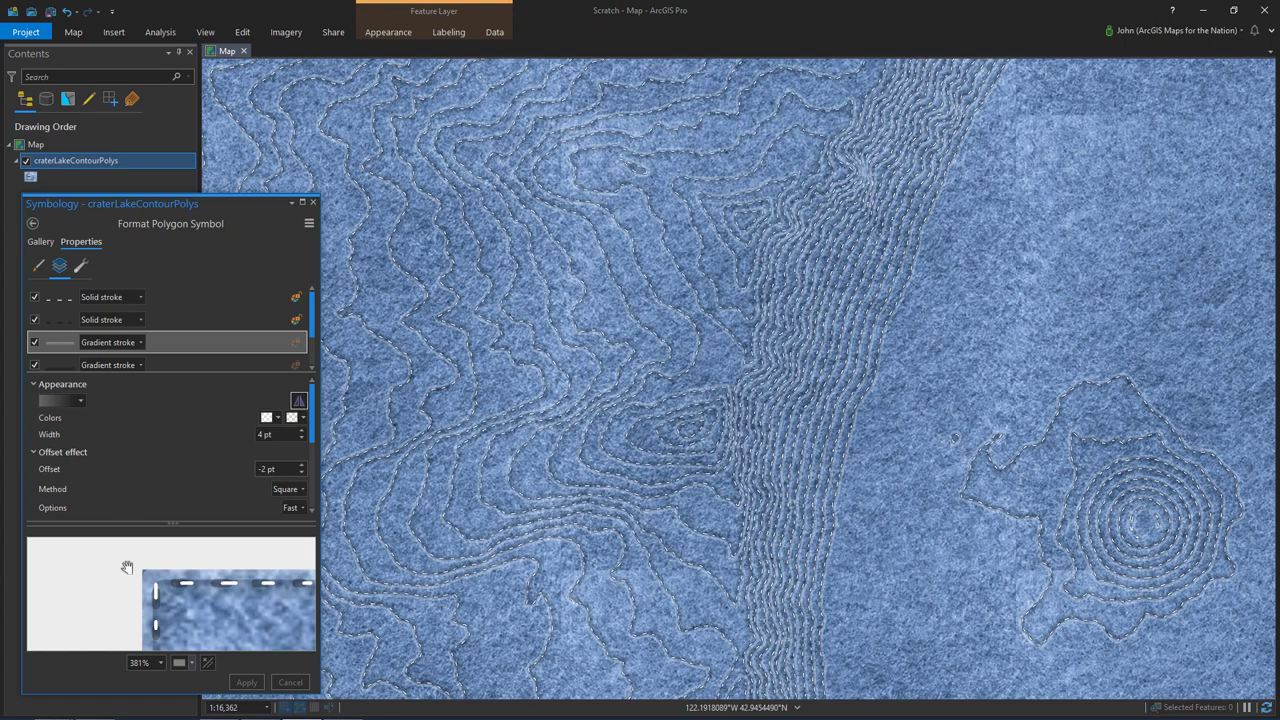
left_click(301, 464)
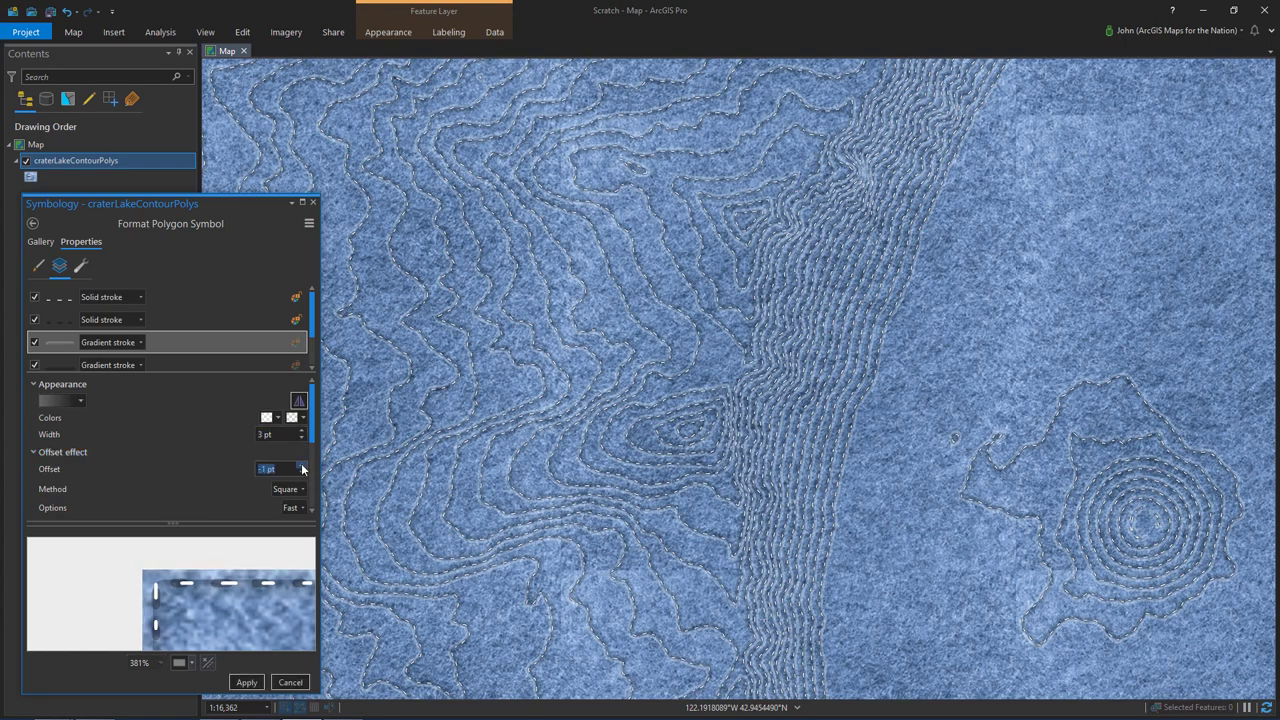
left_click(246, 682)
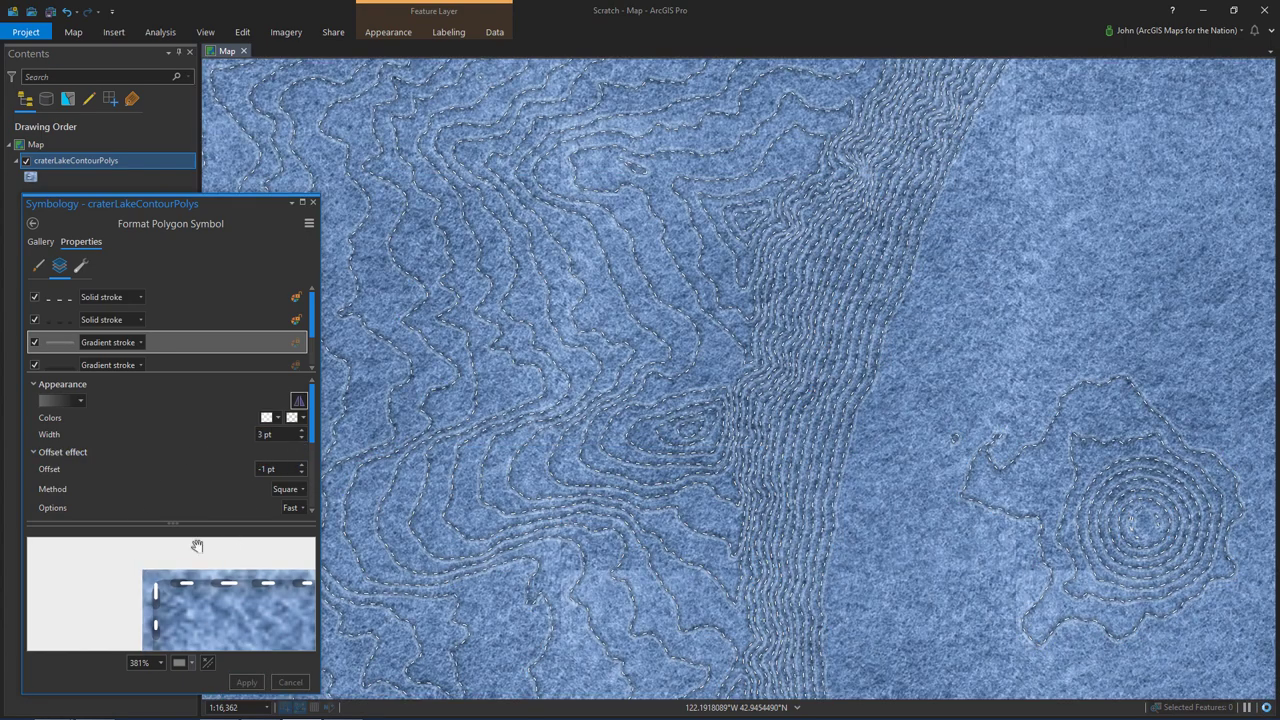
- Review the effects attached to each symbol layer
left_click(81, 265)
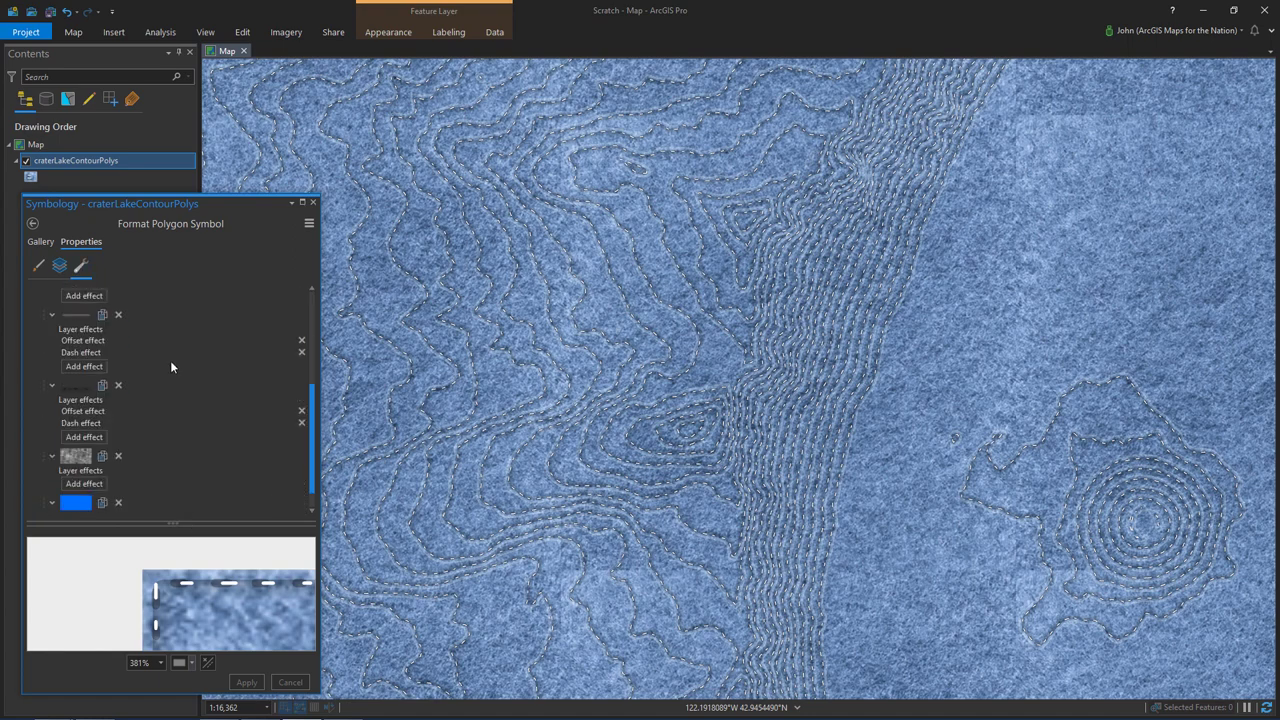
scroll(170, 360, "down", 2)
scroll(90, 372, "down", 2)
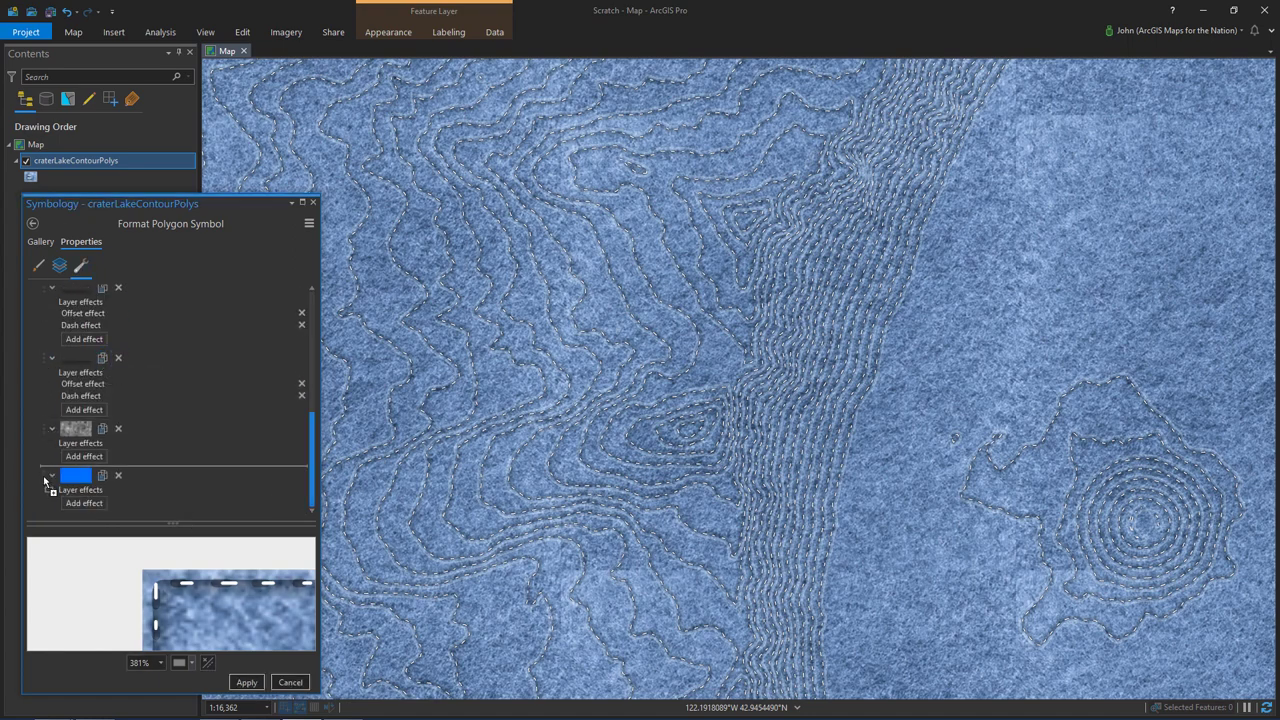
scroll(45, 490, "down", 1)
left_click(60, 265)
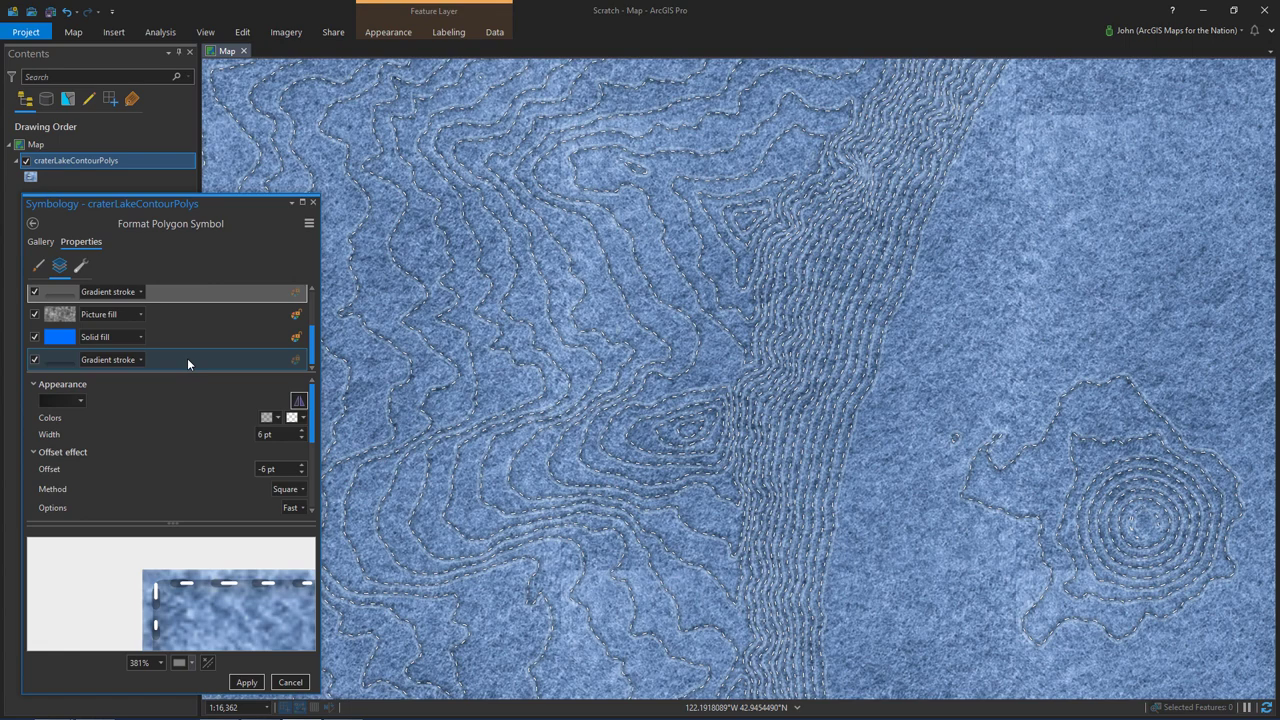
- Widen the last gradient stroke to 8 pt and set its offset to 1 pt
left_click(187, 358)
left_click(303, 430)
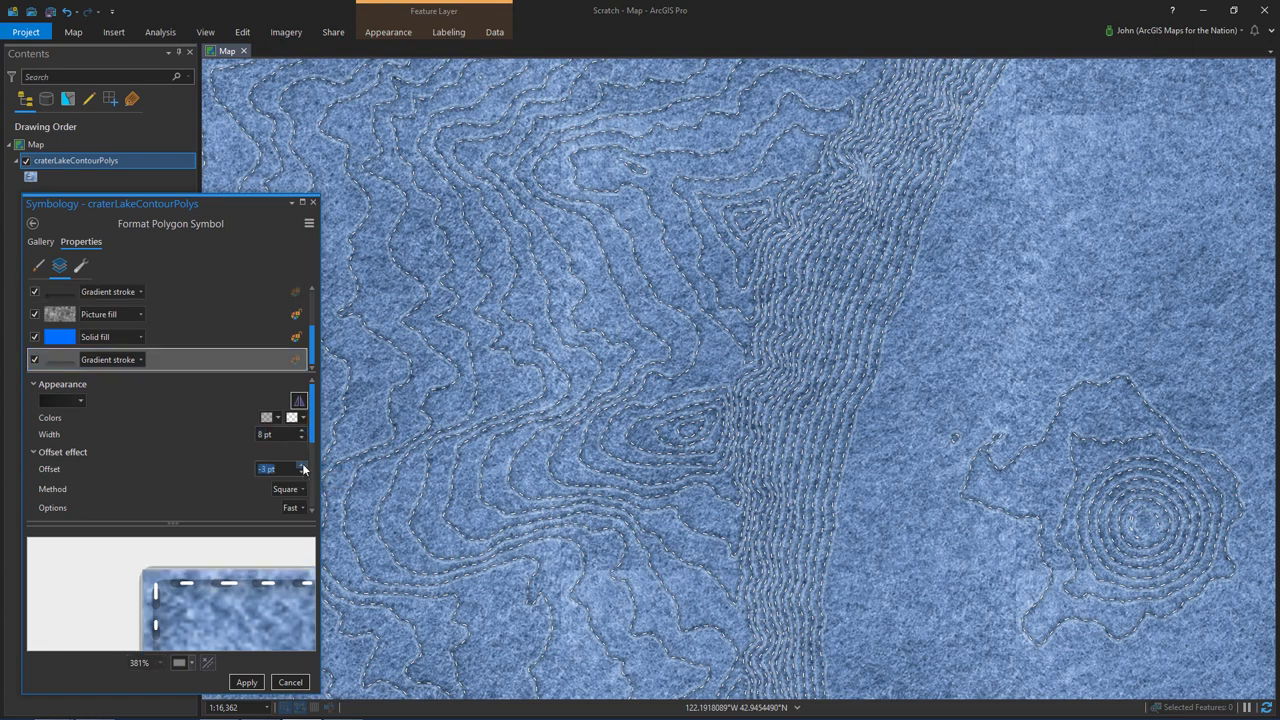
left_click(303, 465)
left_click(303, 465)
left_click(303, 465)
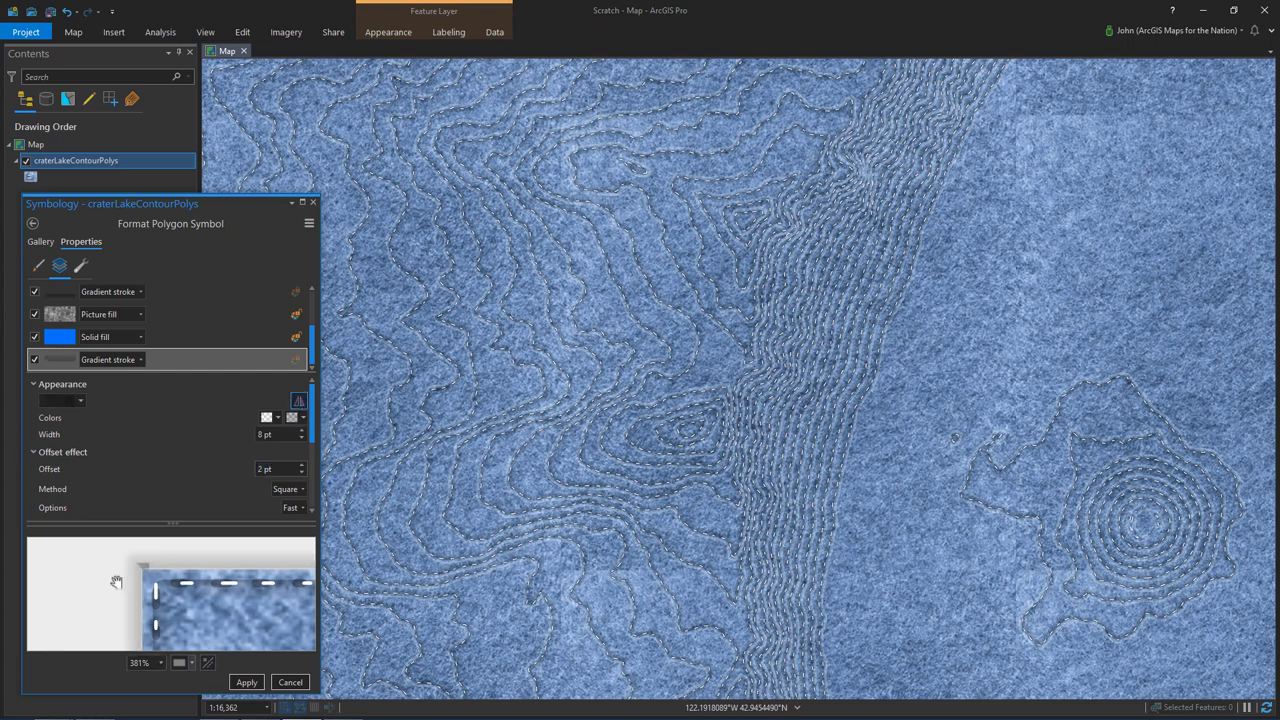
left_click(303, 473)
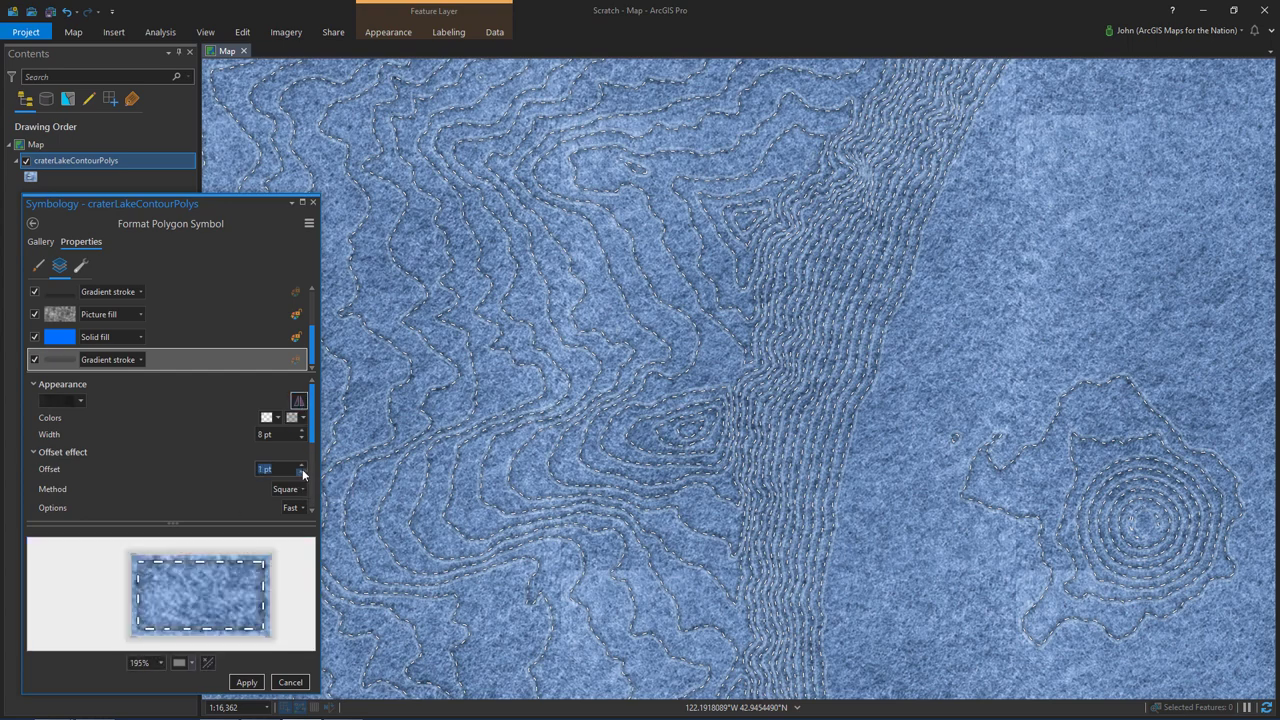
left_click(80, 266)
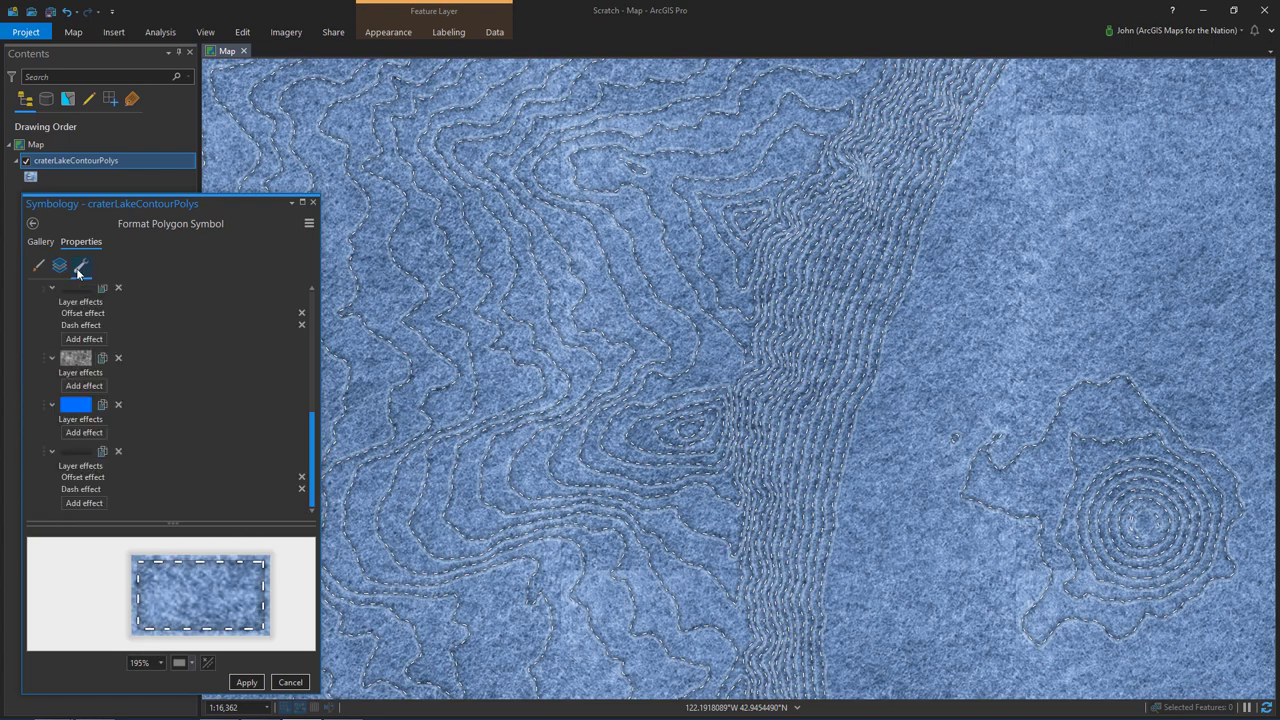
- Add a Wave effect (2 pt amplitude, 7 pt period) and a Move effect to the bottom stroke
left_click(84, 503)
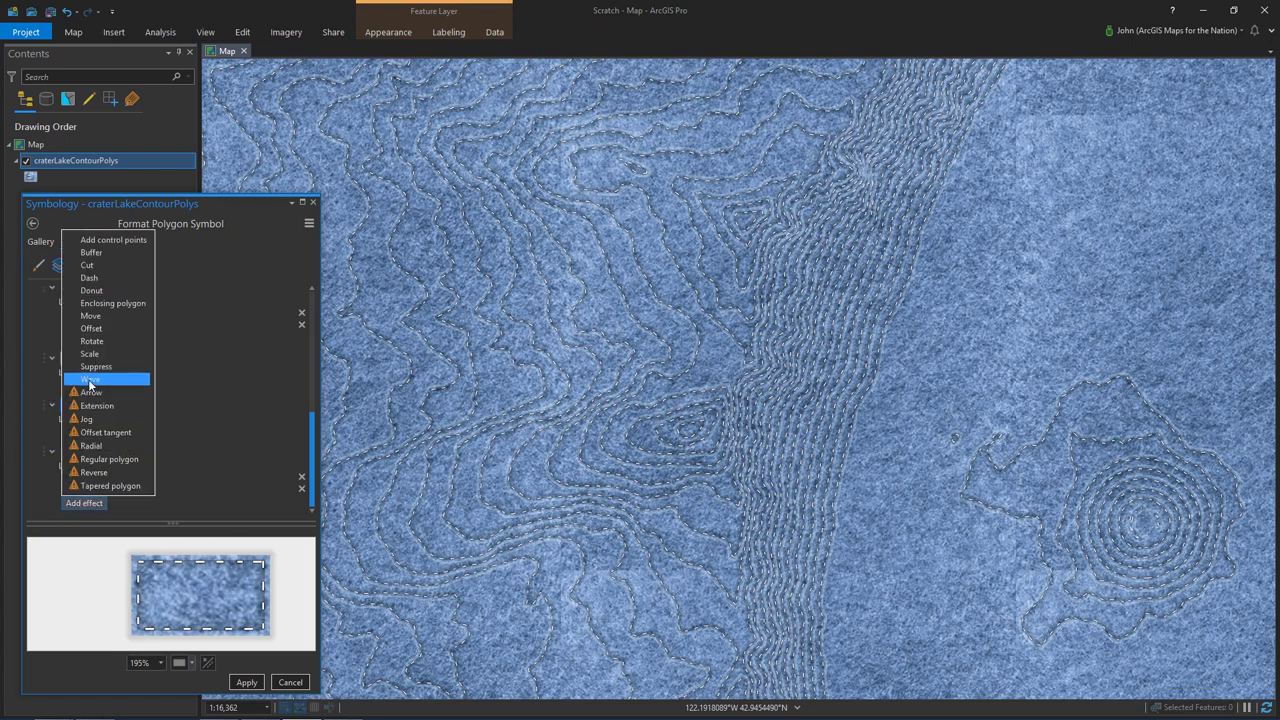
left_click(90, 383)
left_click(84, 507)
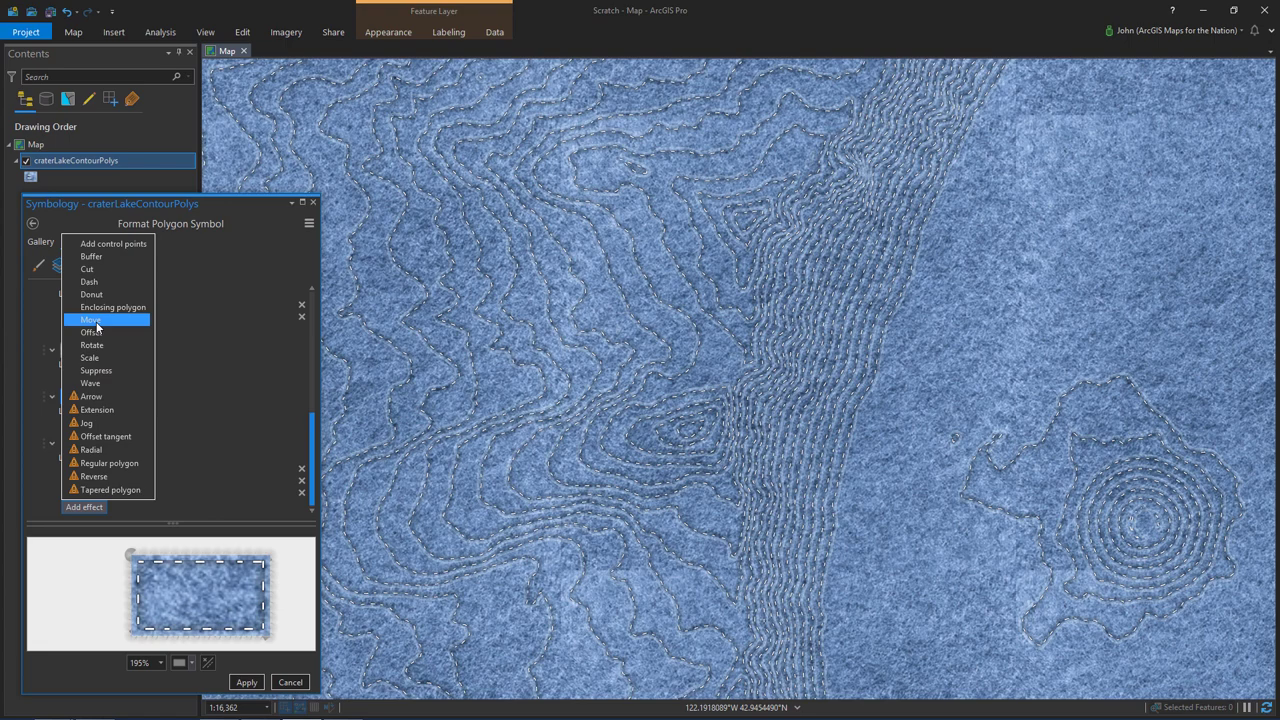
left_click(91, 332)
left_click(295, 354)
left_click_drag(313, 410, 316, 477)
left_click(80, 469)
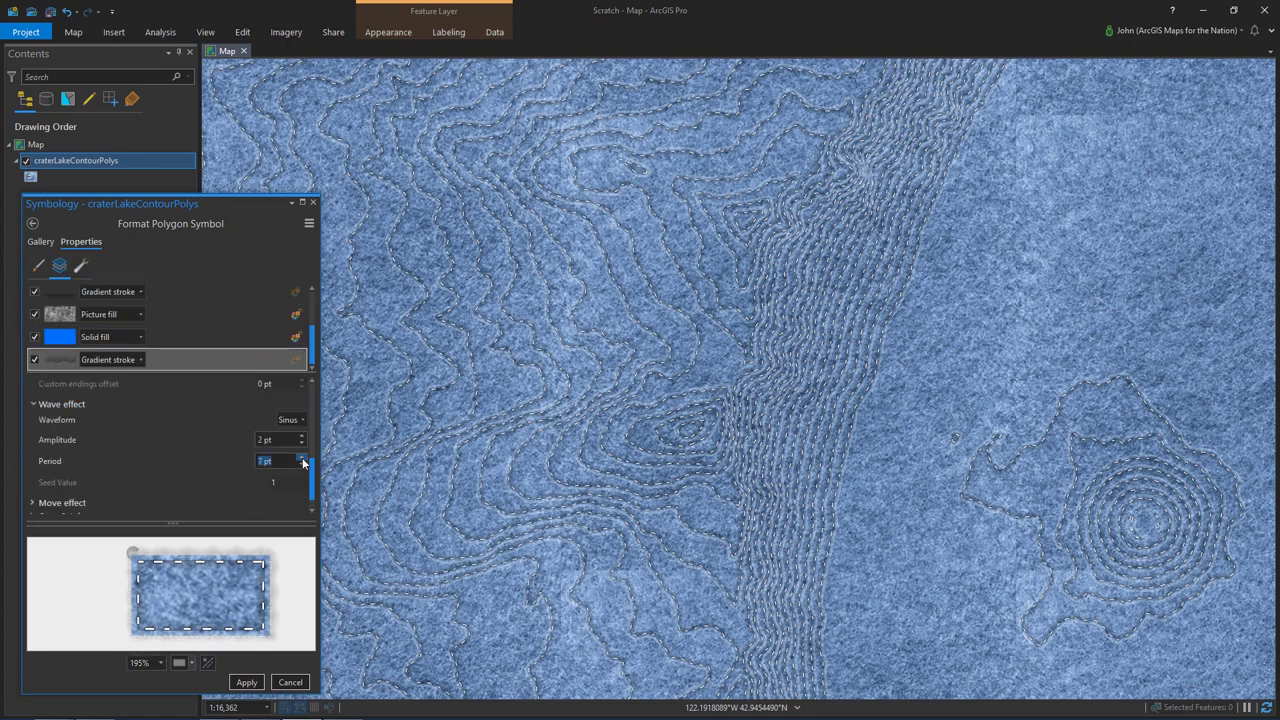
left_click(45, 502)
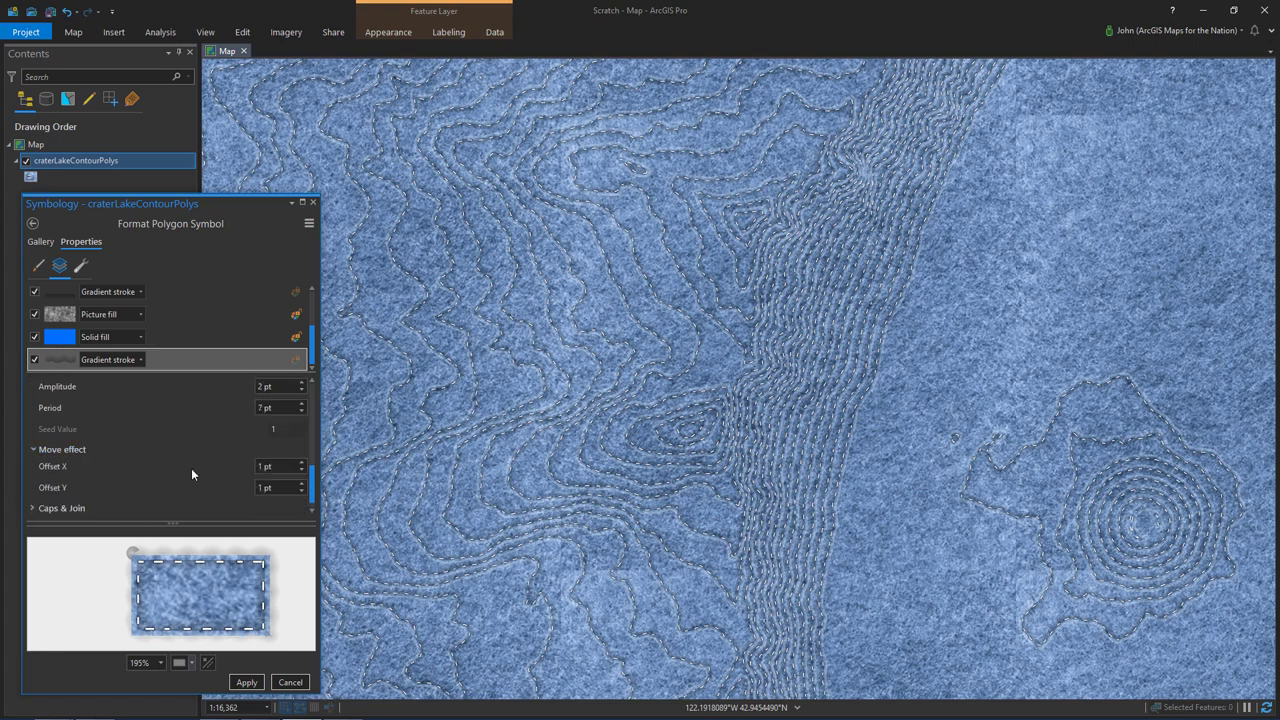
- Set the Move effect to 2 pt X and -2 pt Y and apply the wavy stroke
left_click(300, 484)
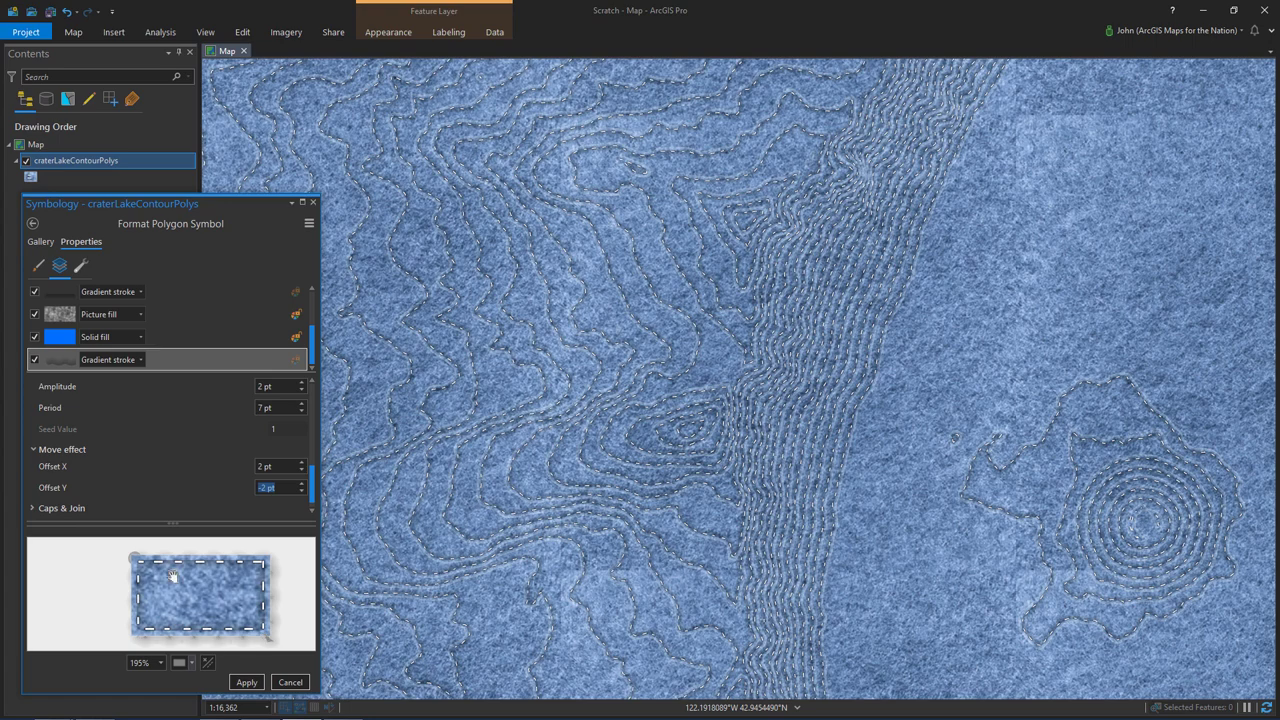
scroll(170, 408, "up", 5)
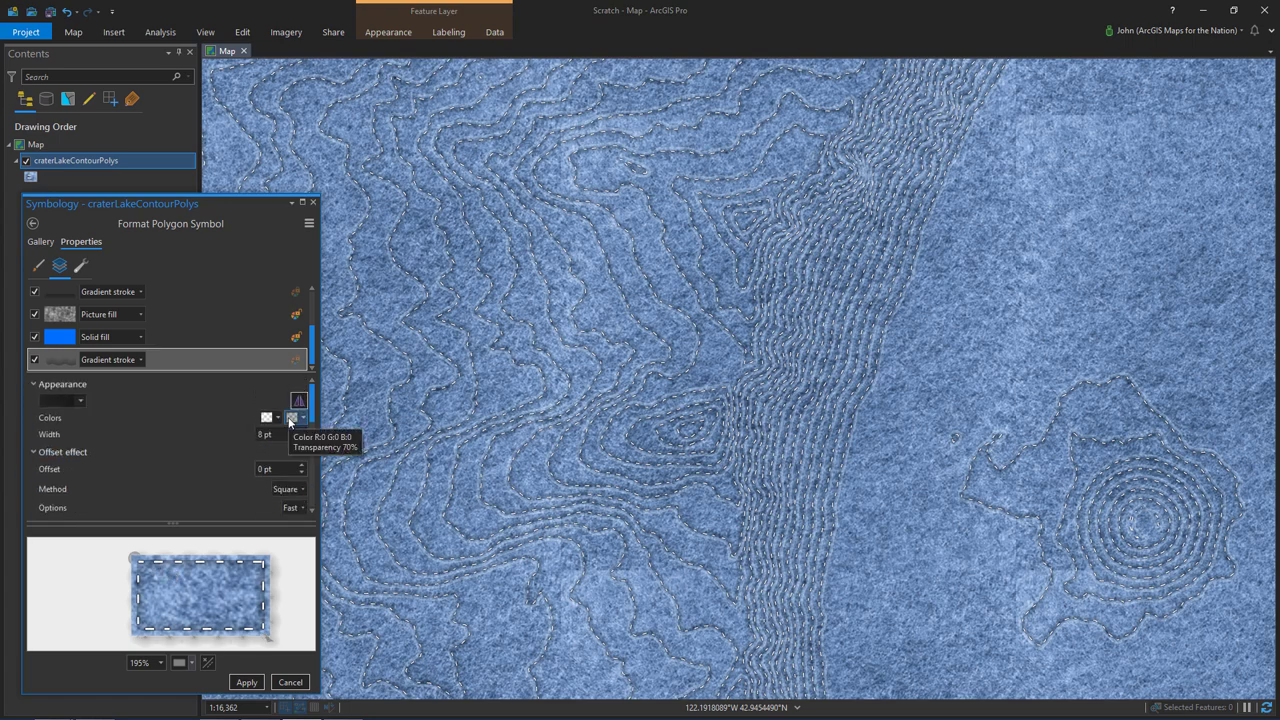
left_click(294, 417)
left_click(318, 628)
left_click(259, 546)
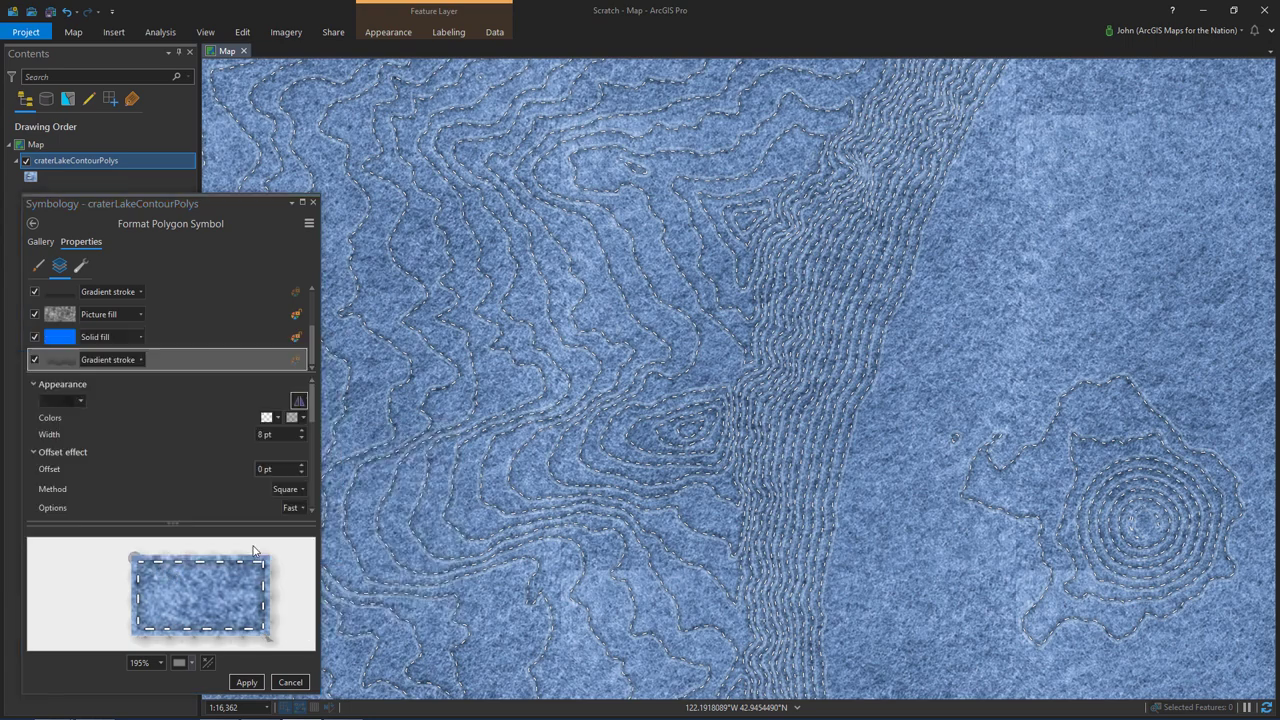
left_click(246, 682)
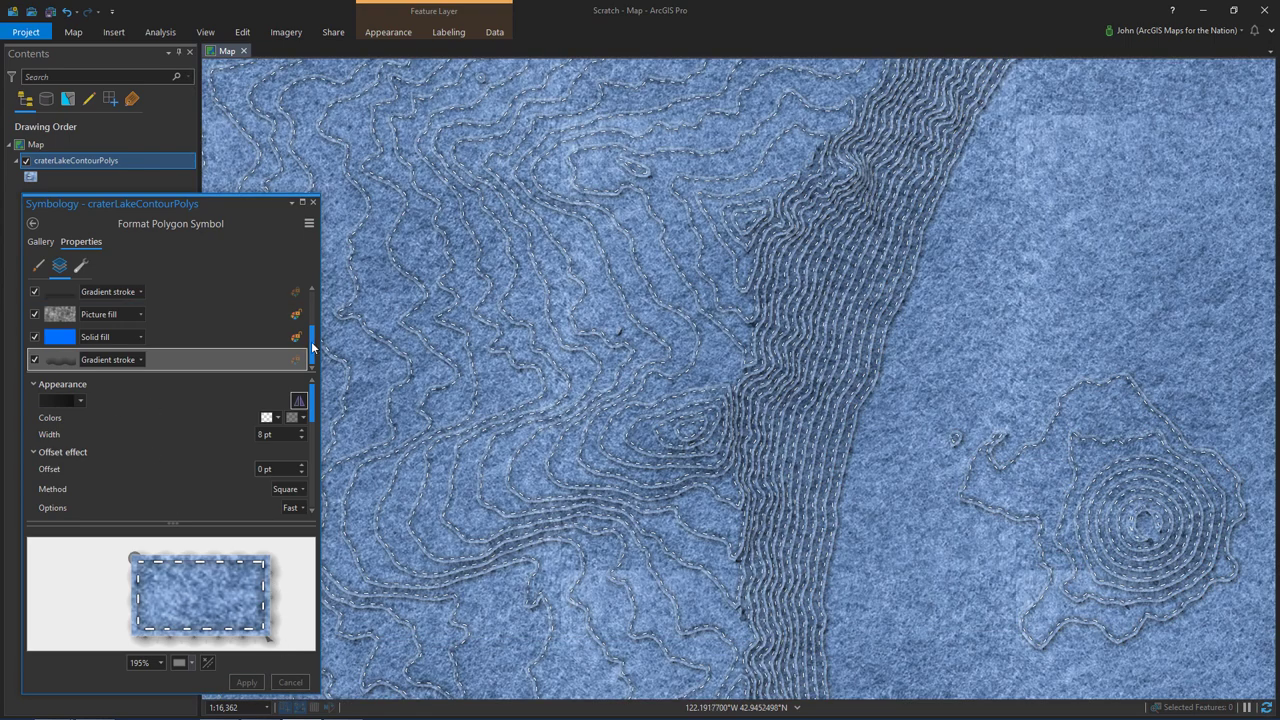
scroll(190, 330, "up", 2)
left_click(195, 343)
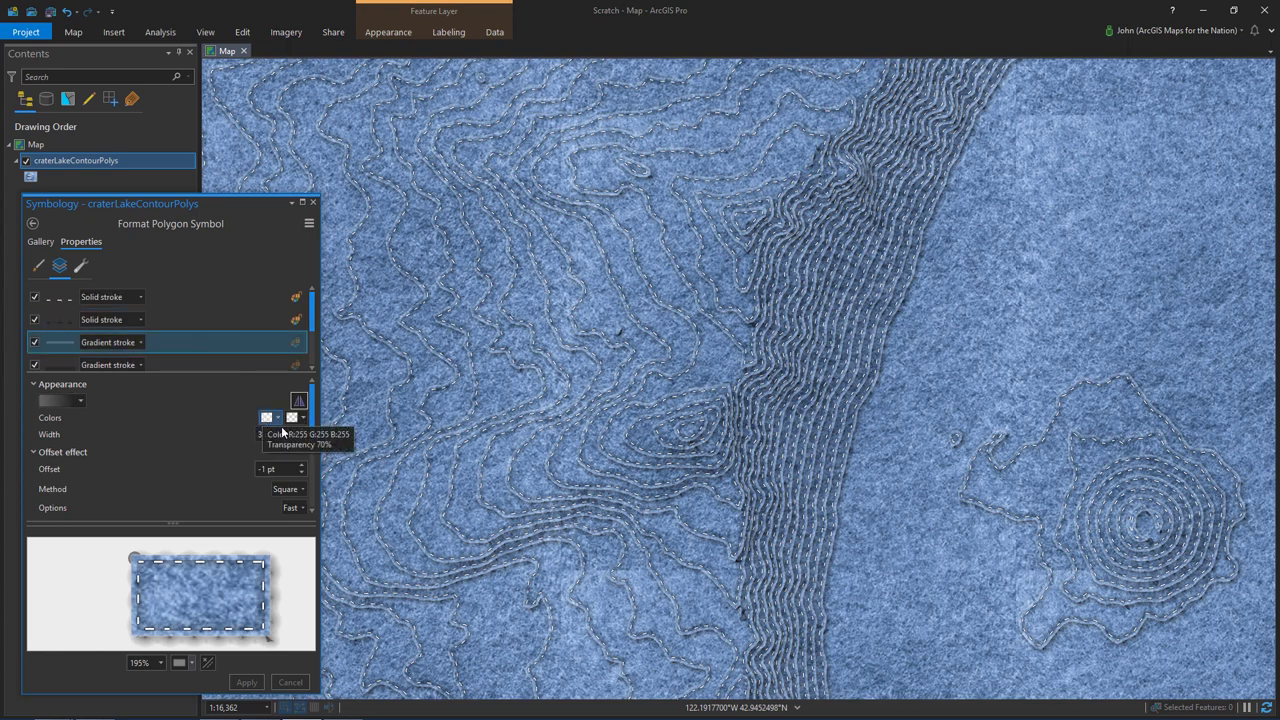
- Narrow the white highlight gradient stroke from 3 pt to 2 pt and apply it
left_click(302, 438)
scroll(115, 553, "up", 2)
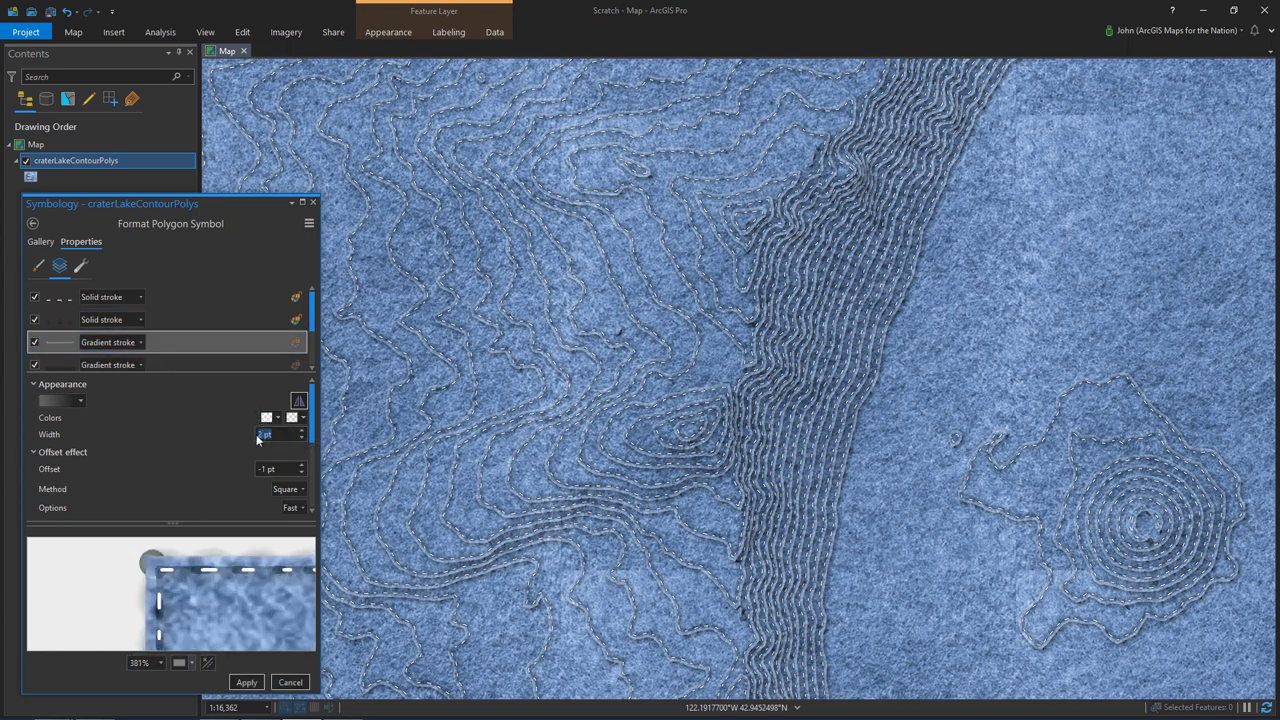
left_click(250, 682)
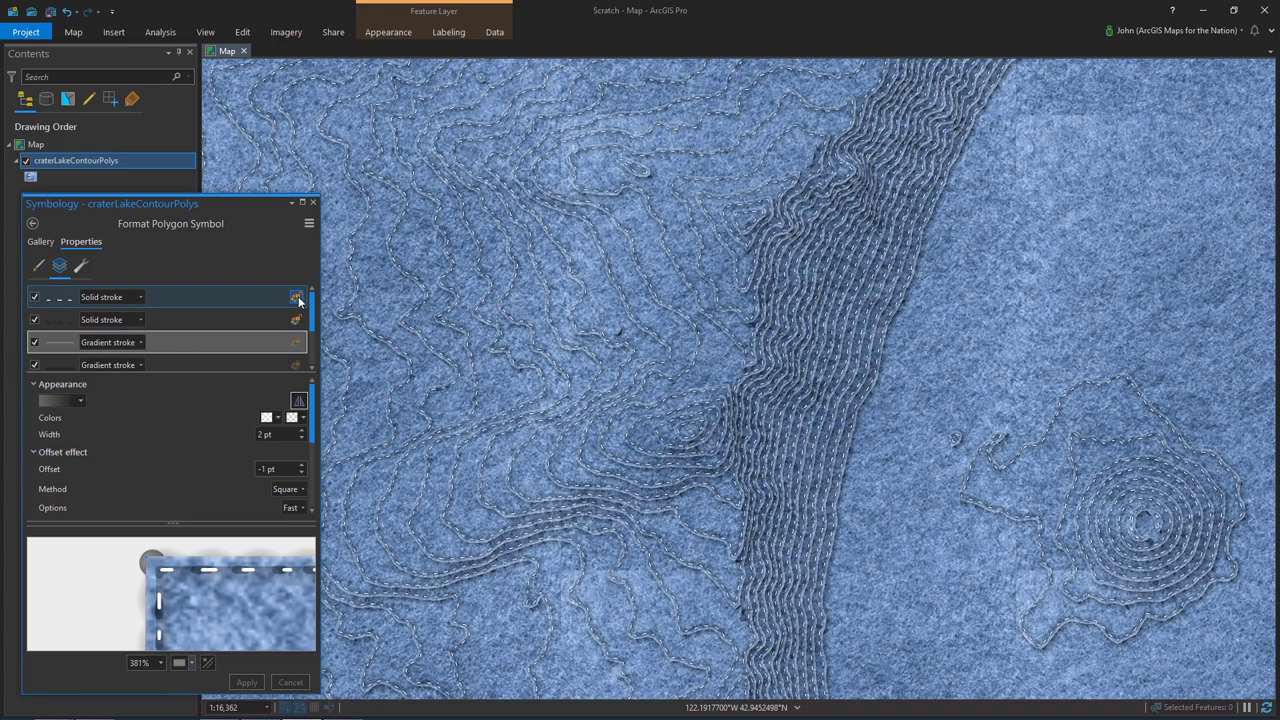
scroll(314, 347, "down", 1)
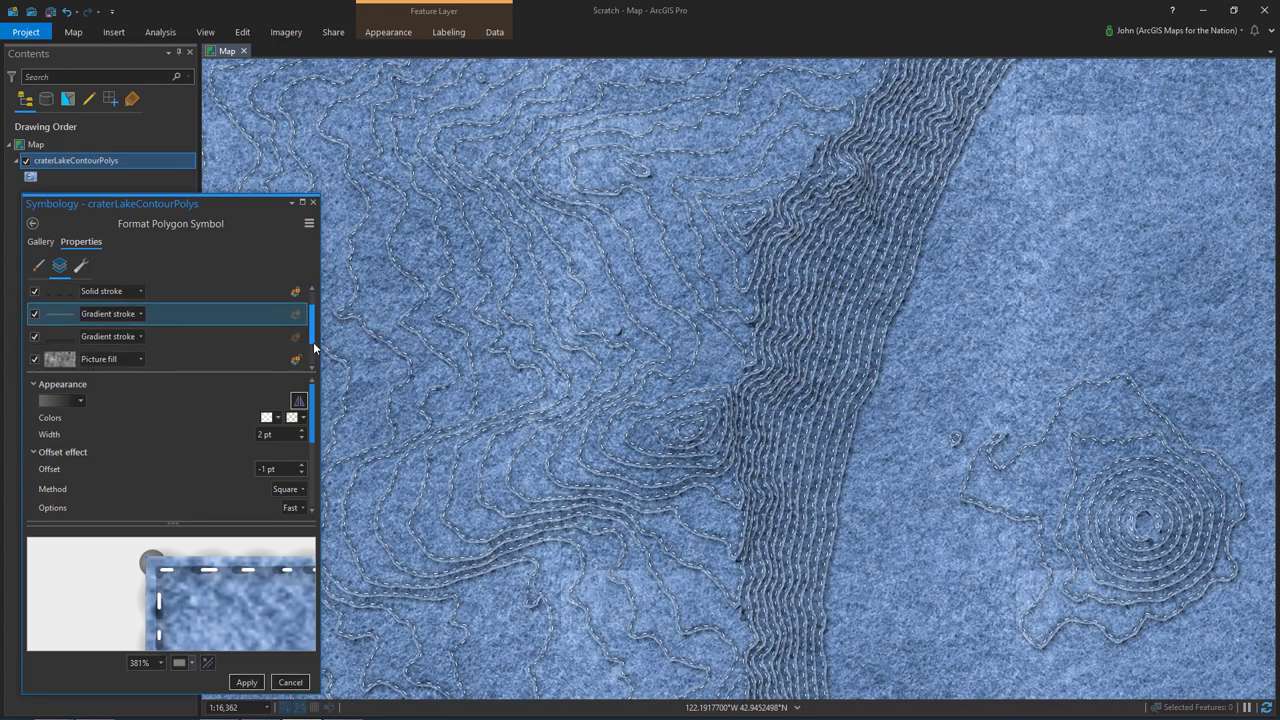
left_click_drag(314, 345, 316, 366)
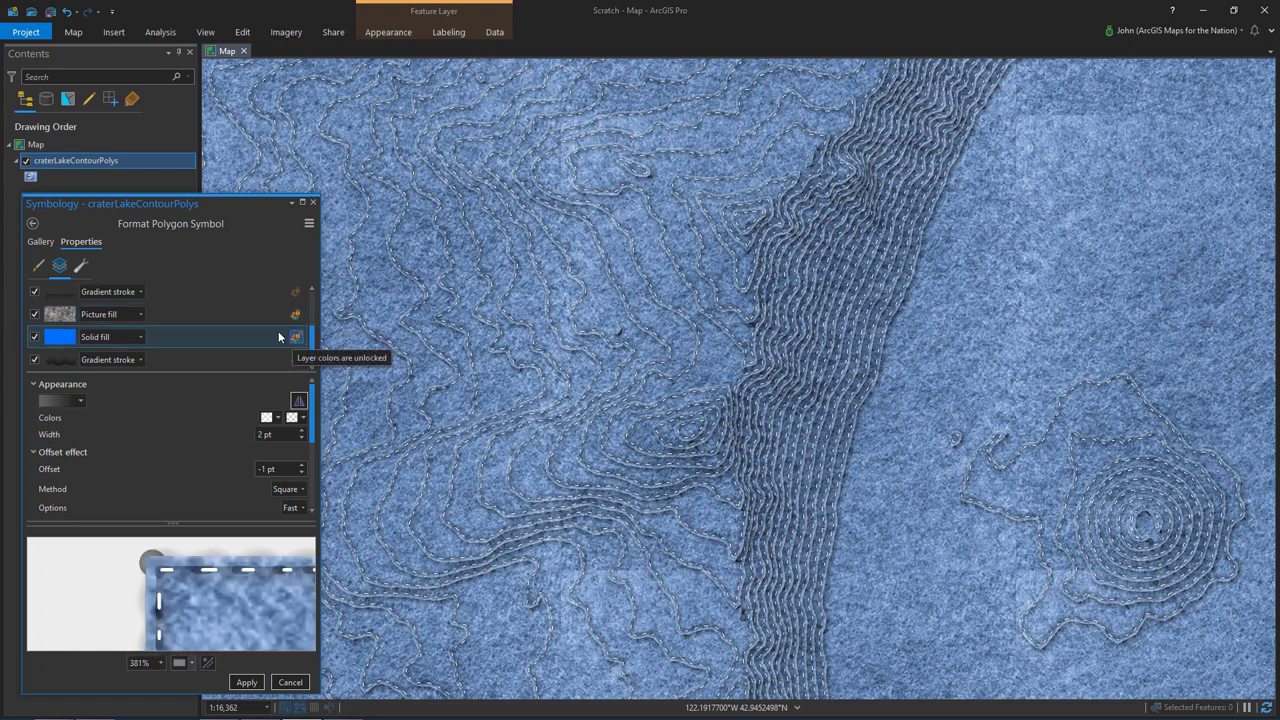
- Apply pending changes, save the symbol to Favorites as 'Felt-tastic', and go back
left_click(309, 223)
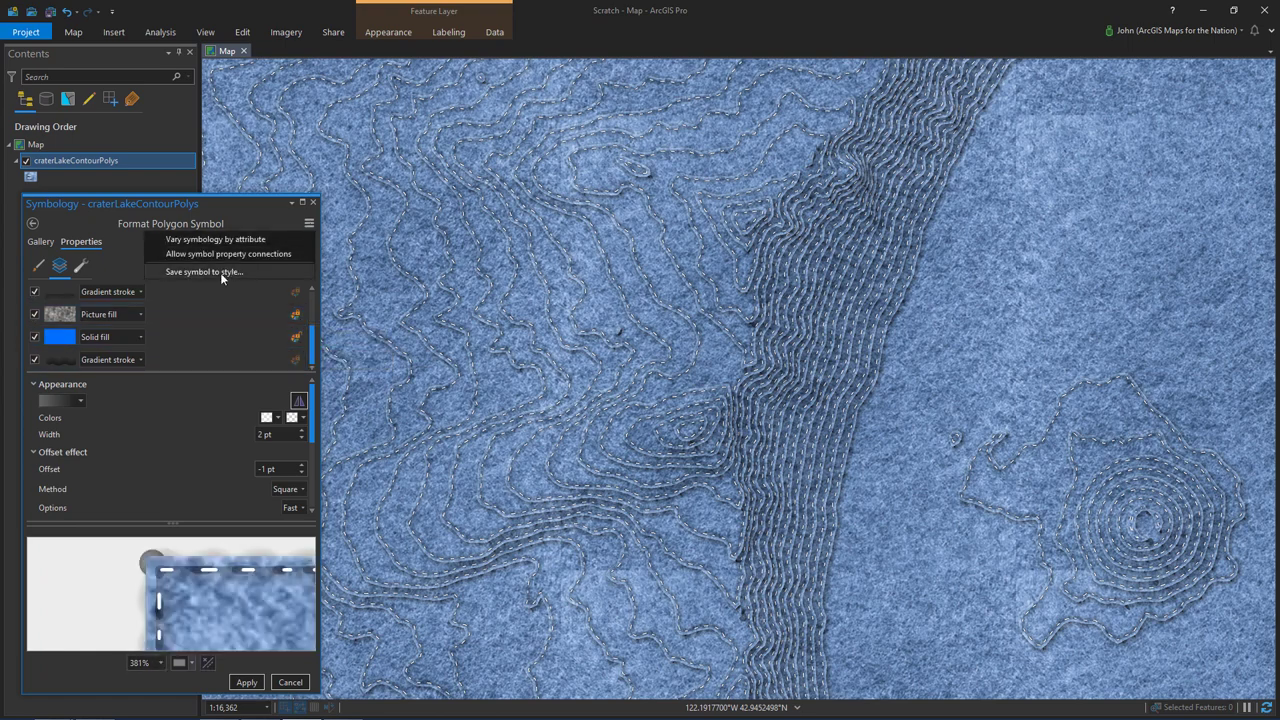
left_click(246, 682)
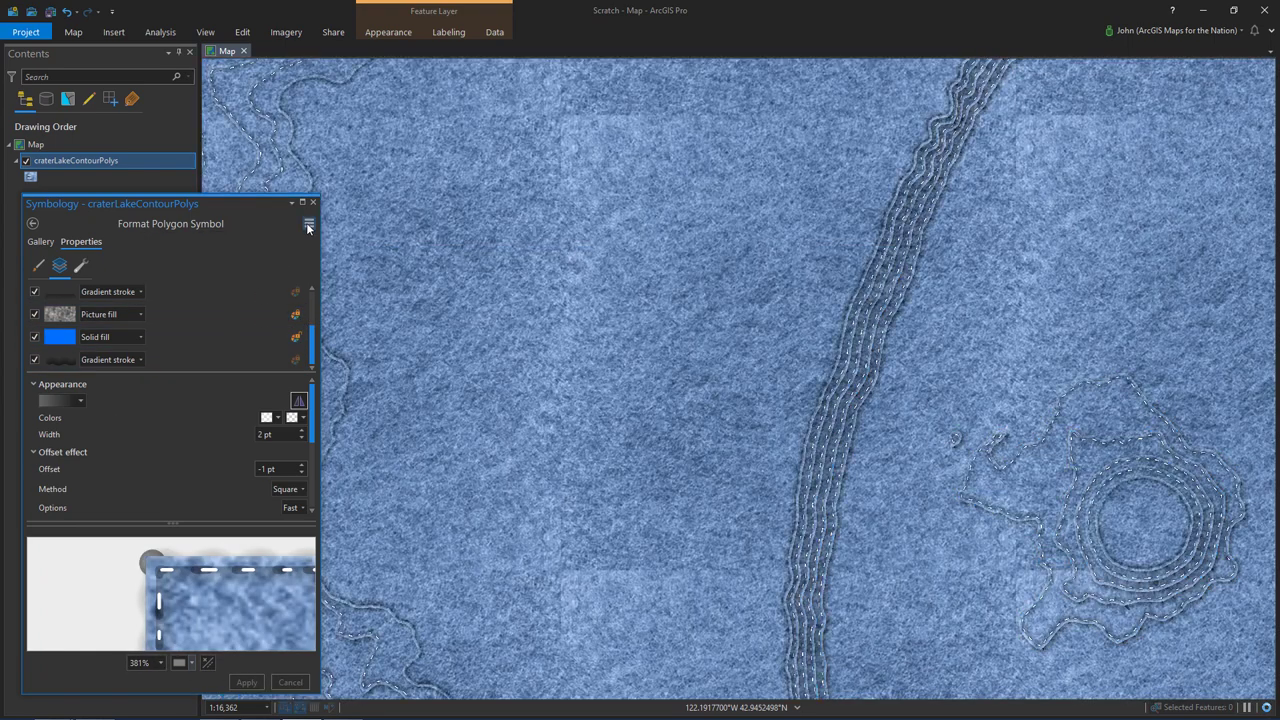
left_click(309, 224)
left_click(222, 270)
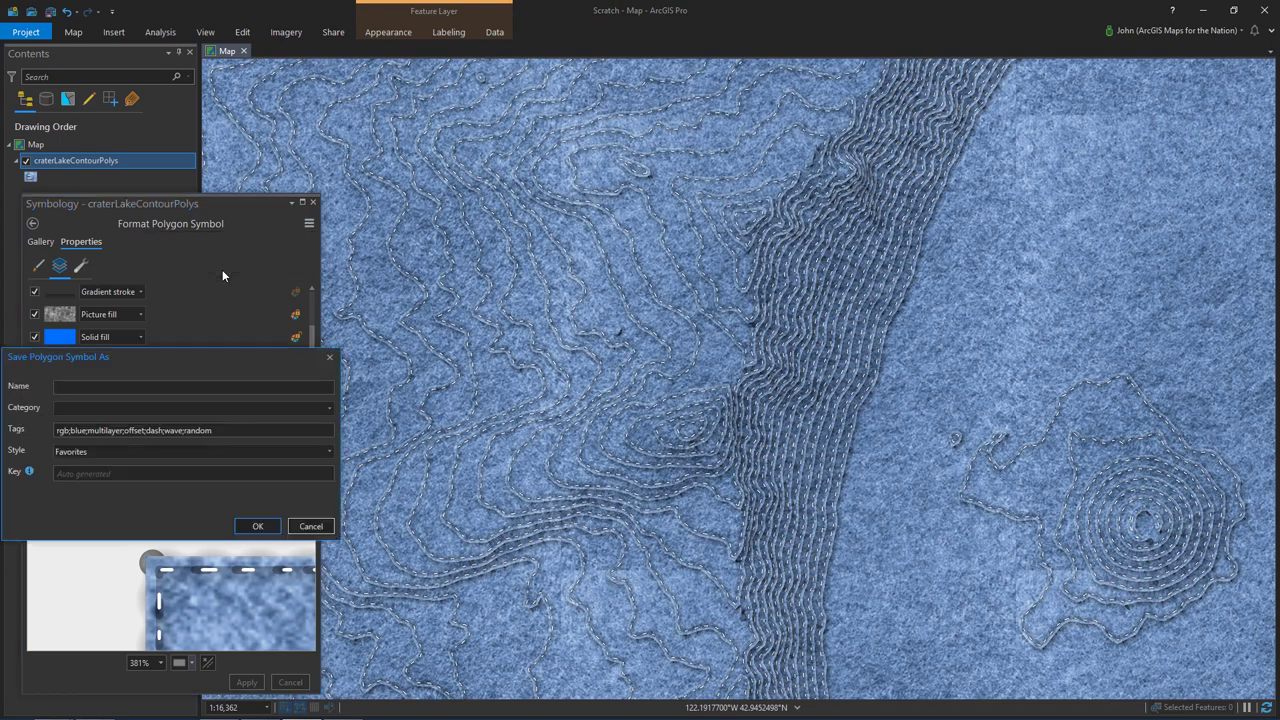
type("Felt-tastic")
left_click(253, 524)
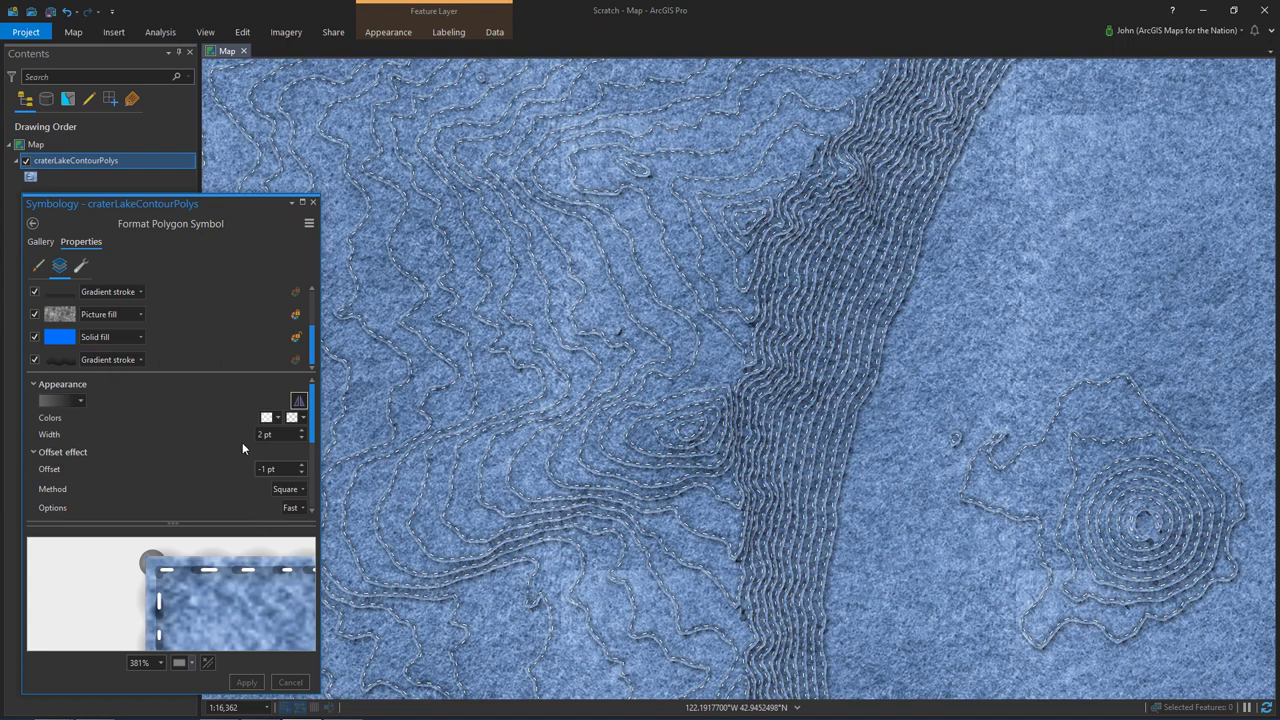
left_click(32, 224)
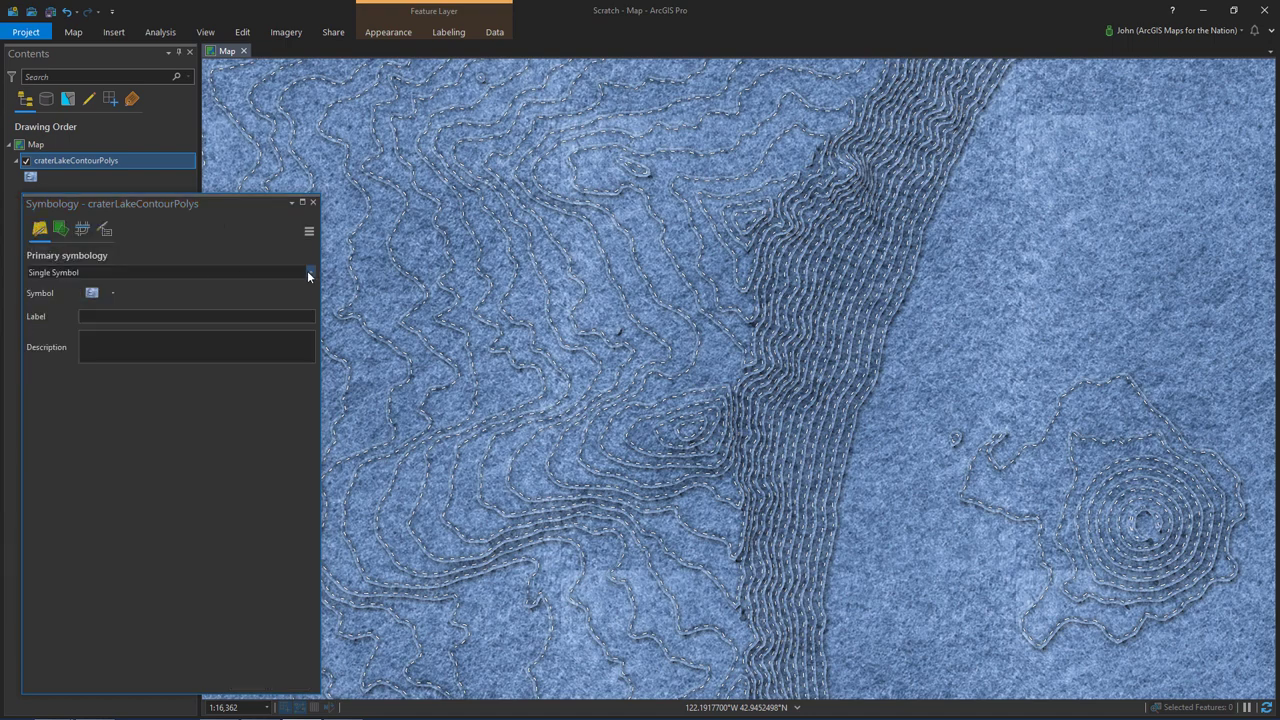
- Symbolize the contours with Graduated Colors in 30 classes using the viridis ramp
left_click(308, 274)
left_click(114, 385)
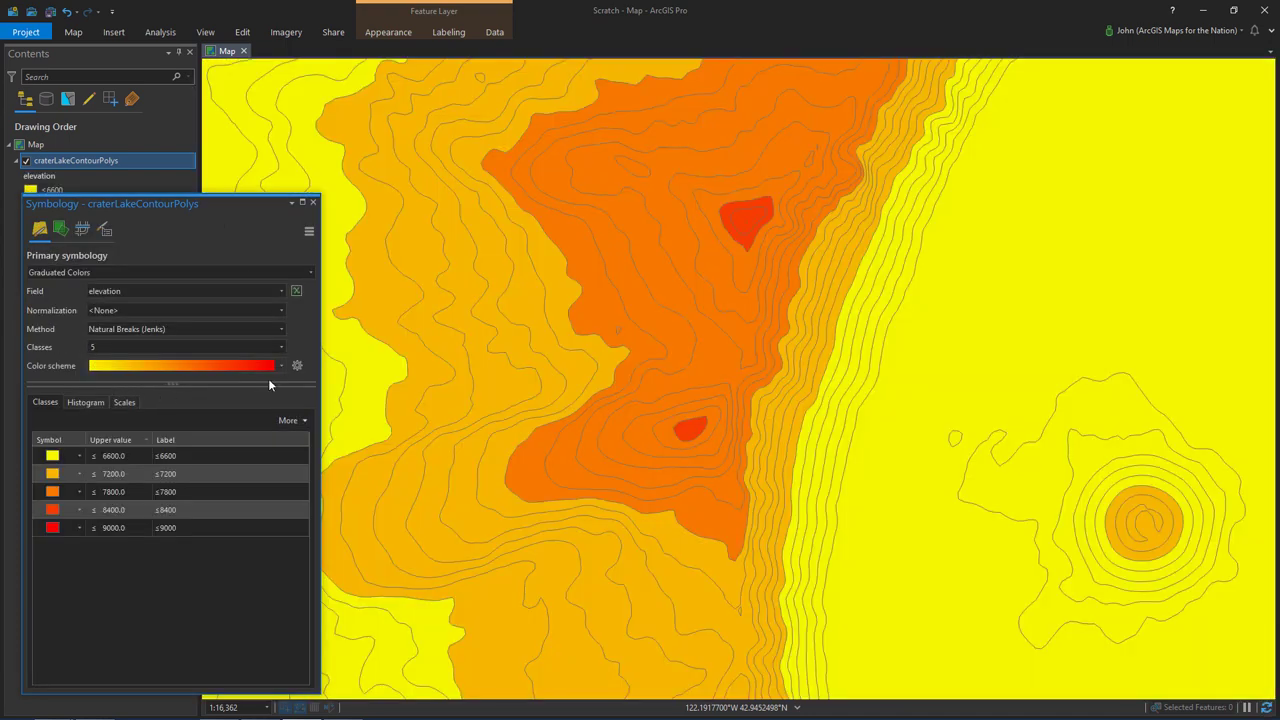
left_click(281, 347)
left_click(147, 374)
left_click(281, 365)
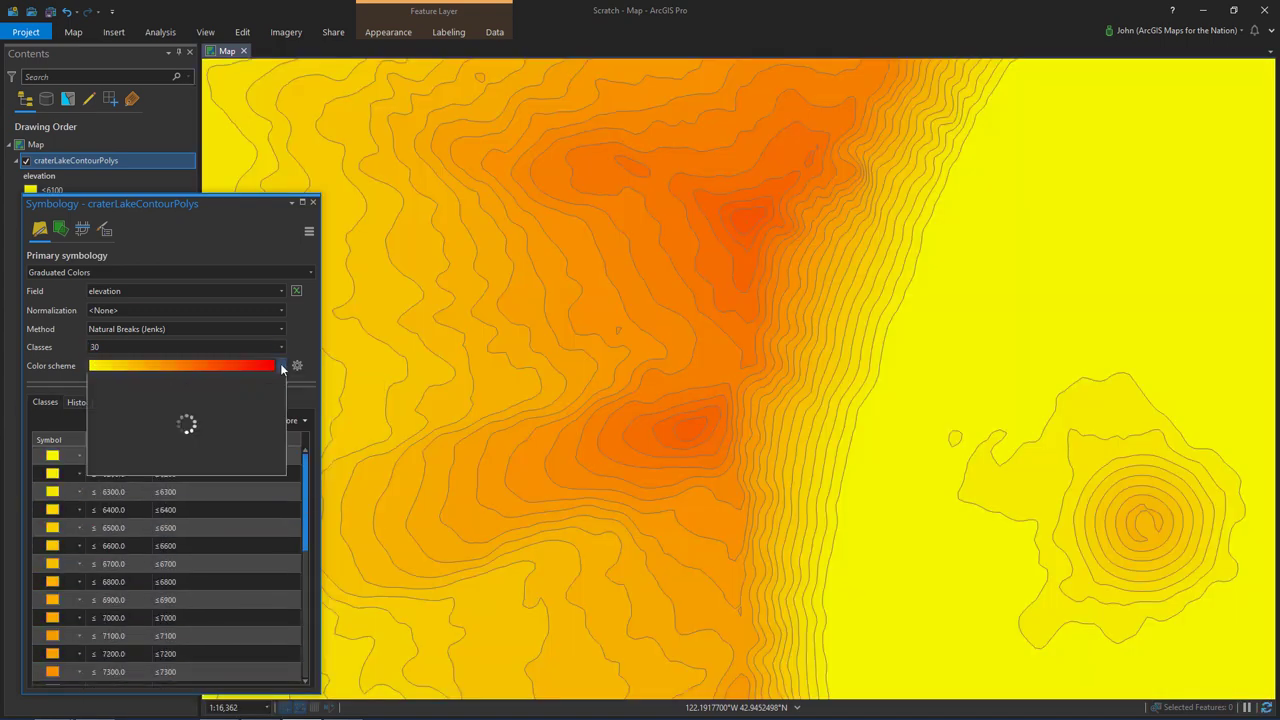
left_click(176, 145)
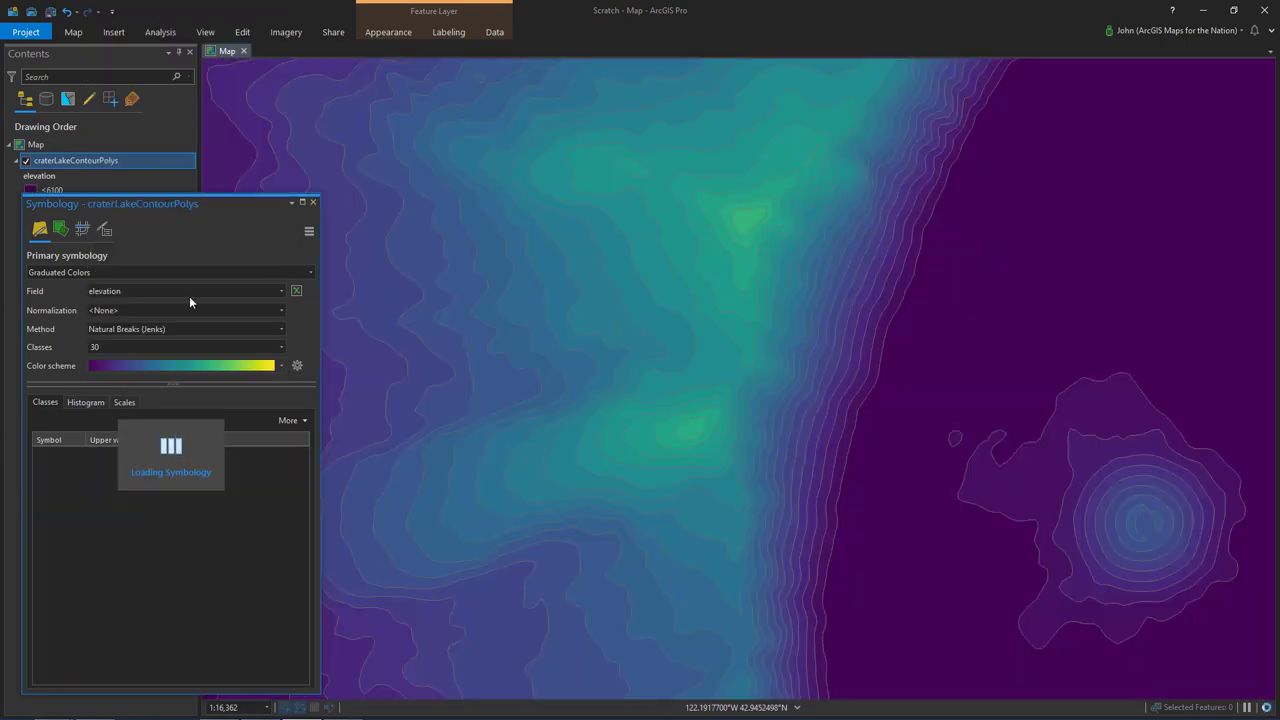
- Format all class symbols with the Felt-tastic symbol from the gallery
left_click(304, 420)
left_click(357, 506)
left_click(40, 241)
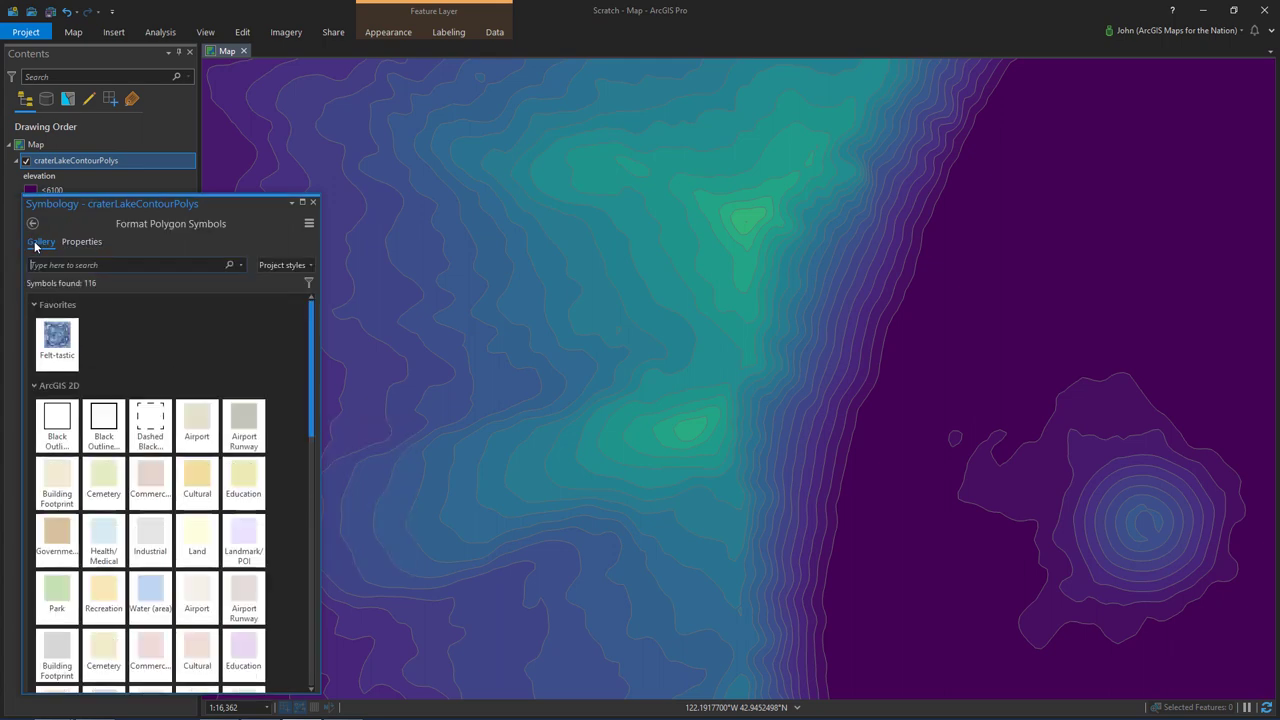
left_click(58, 342)
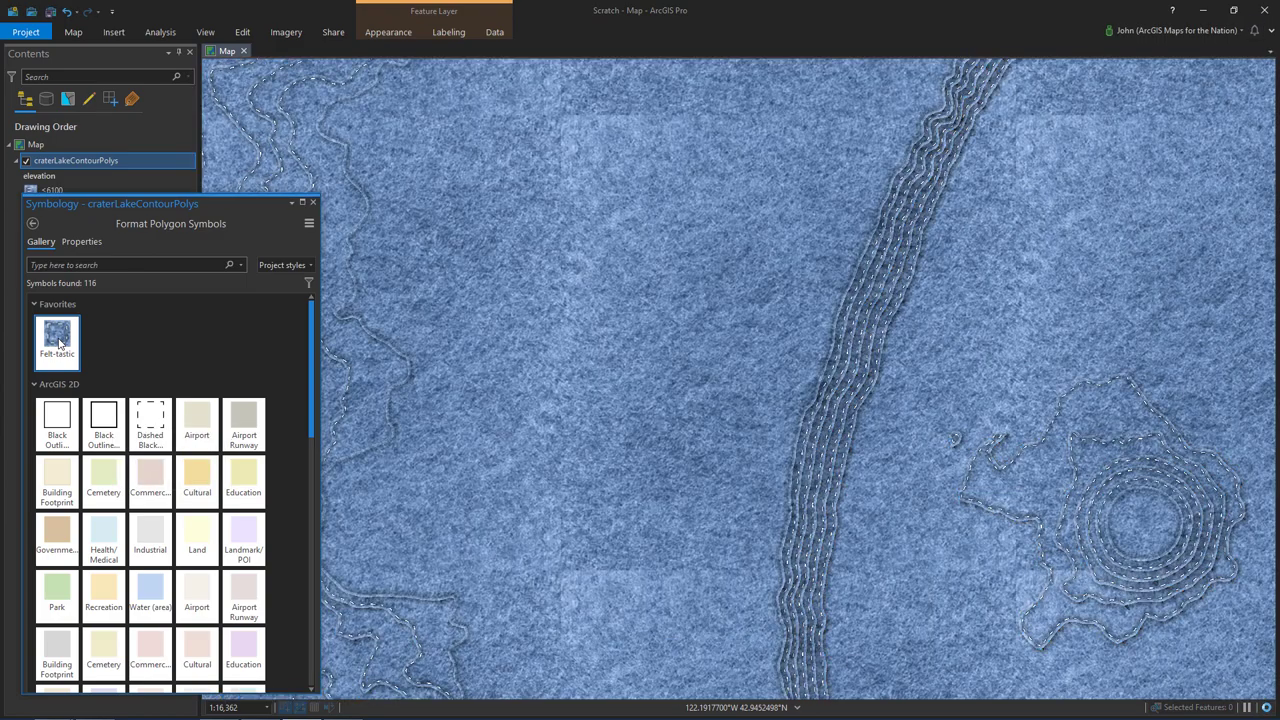
- Reapply the viridis ramp to the felt classes and close the Symbology pane
left_click(32, 223)
left_click(280, 366)
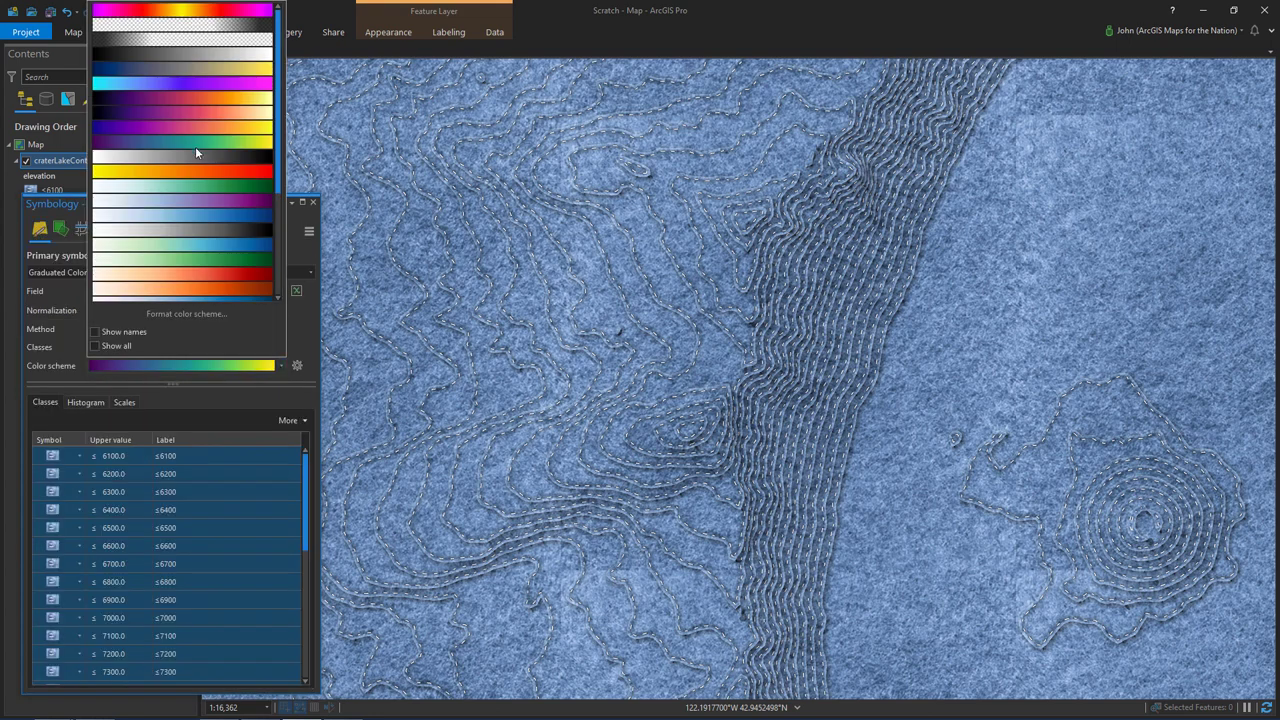
left_click(194, 144)
left_click_drag(306, 478, 309, 582)
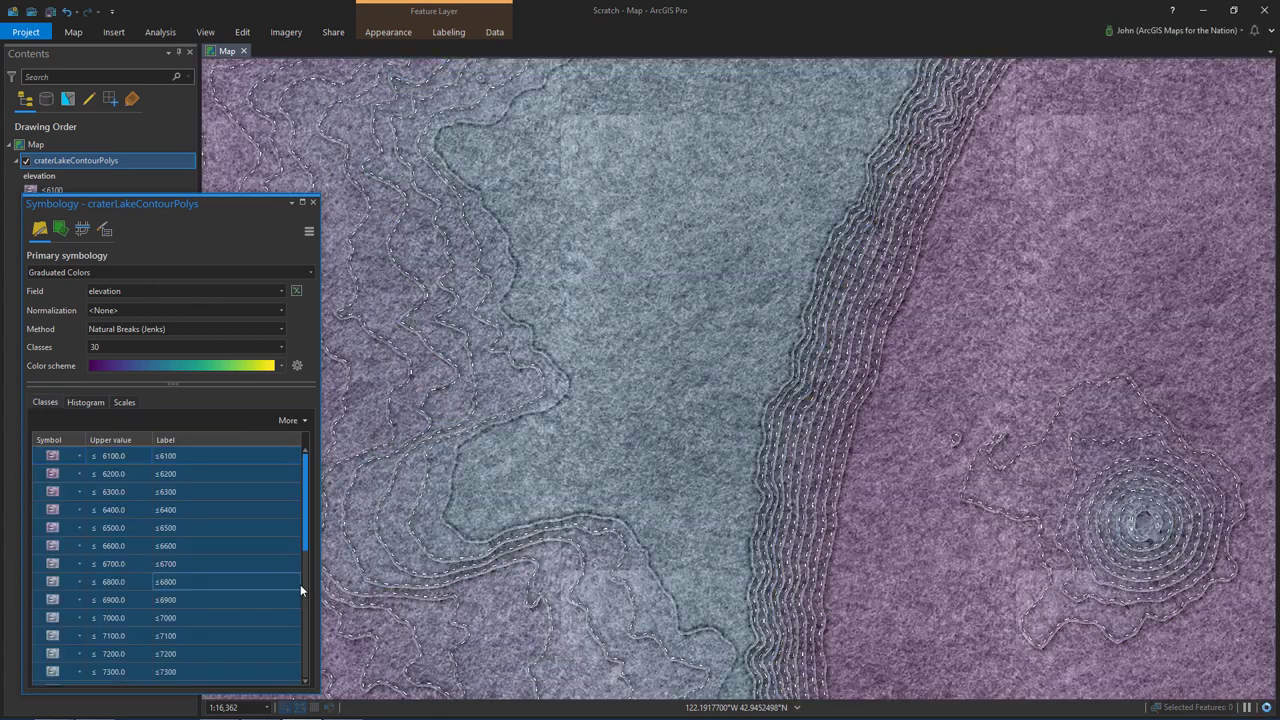
left_click(313, 203)
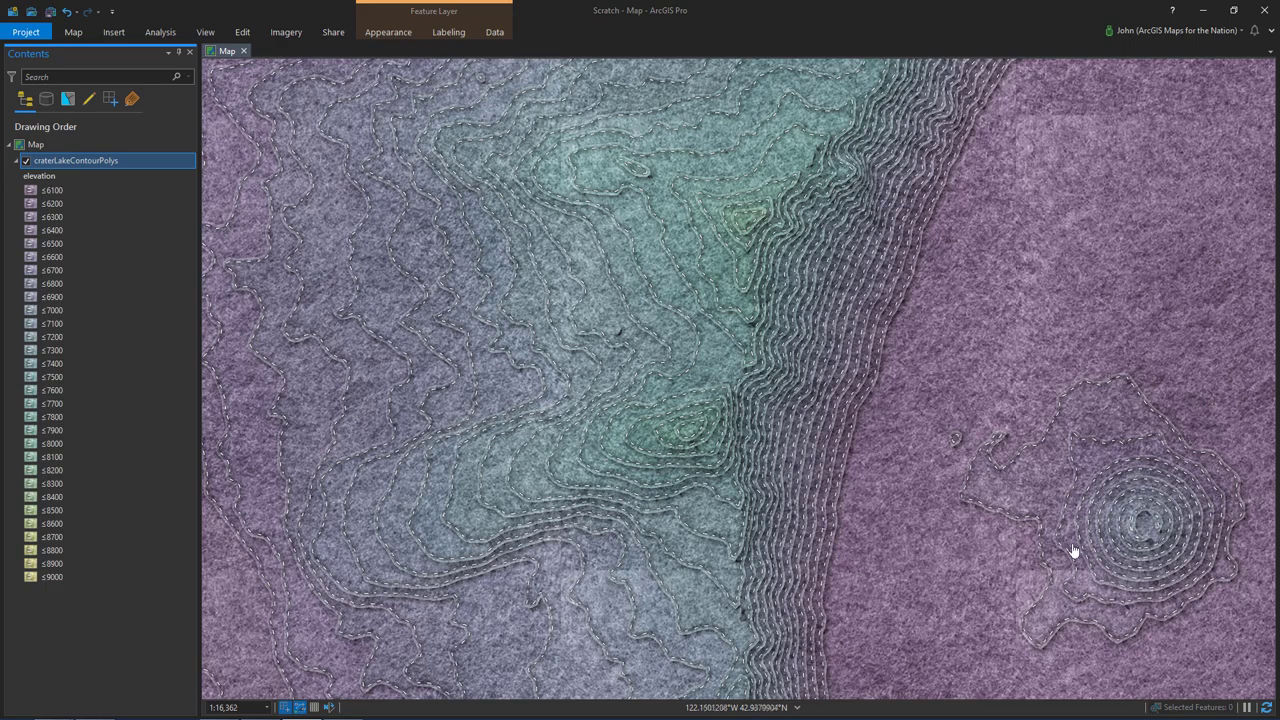
- Pan and zoom the map to inspect the crater and lake shore contours
left_click_drag(1073, 551, 846, 466)
scroll(923, 494, "up", 4)
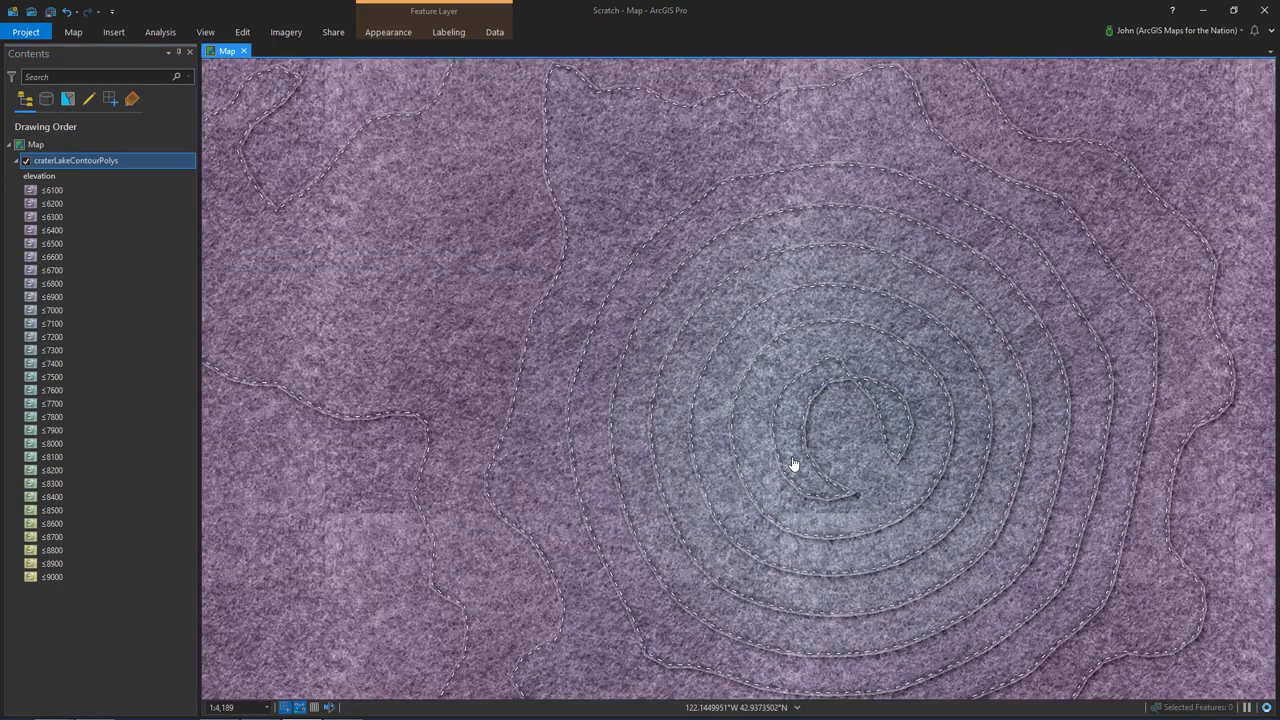
scroll(793, 464, "down", 5)
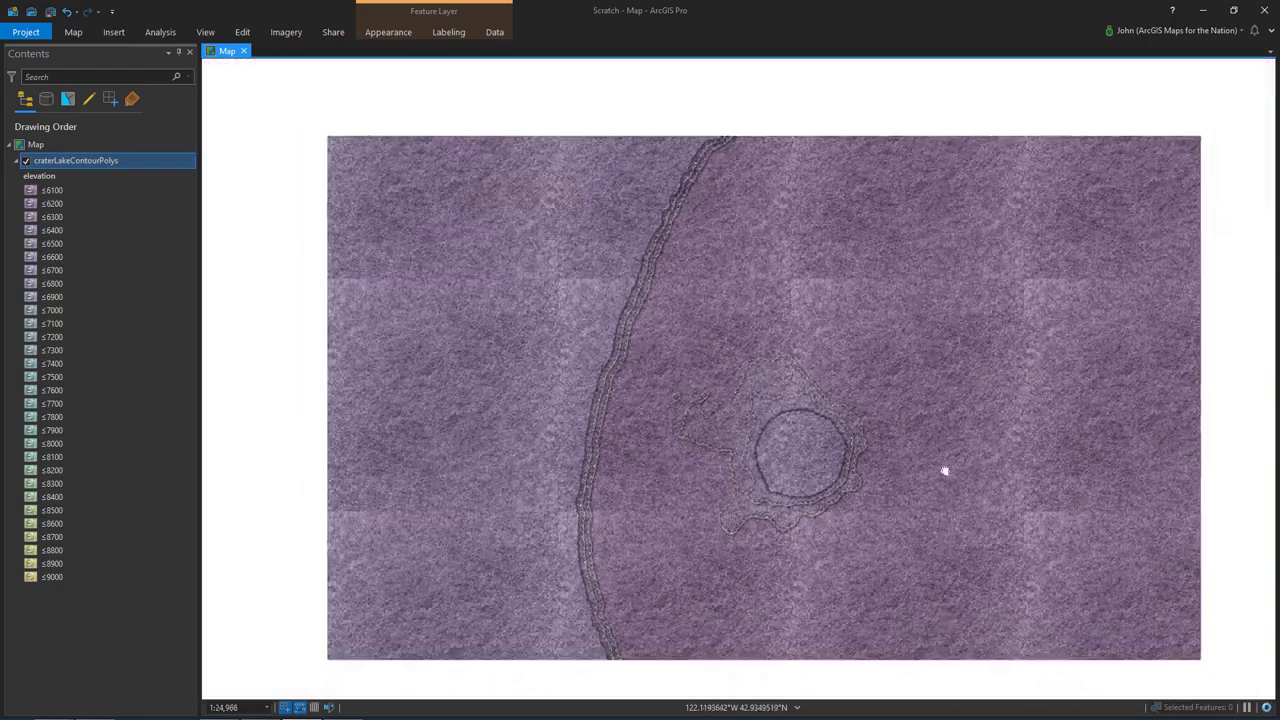
left_click_drag(943, 466, 477, 310)
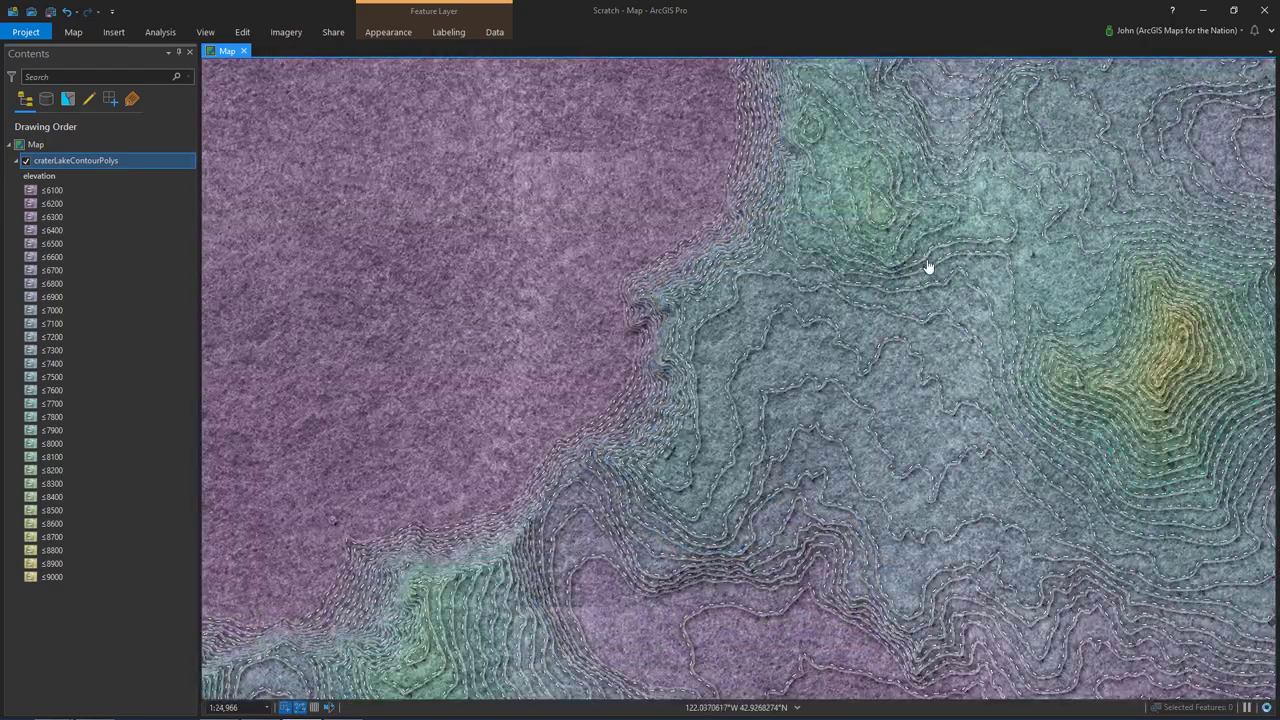
scroll(897, 354, "up", 3)
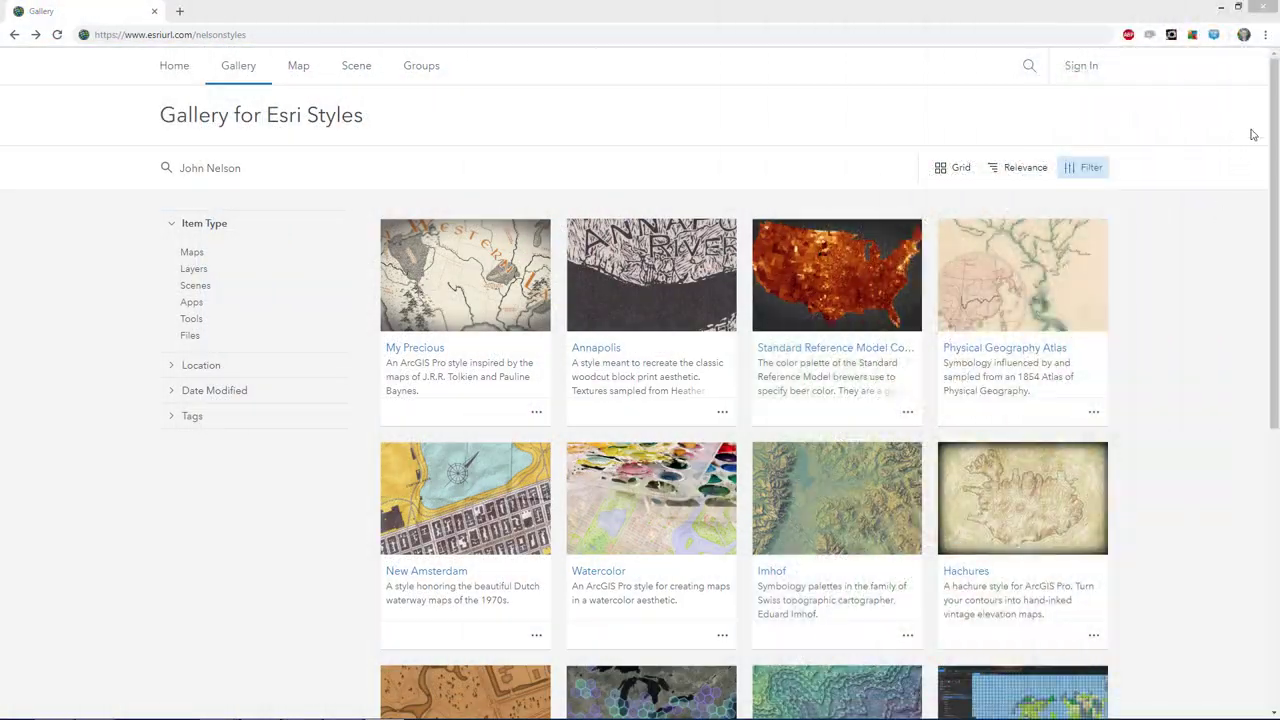
- Open the Felt Style item page from the gallery and scroll to its symbols
left_click_drag(1271, 117, 1265, 318)
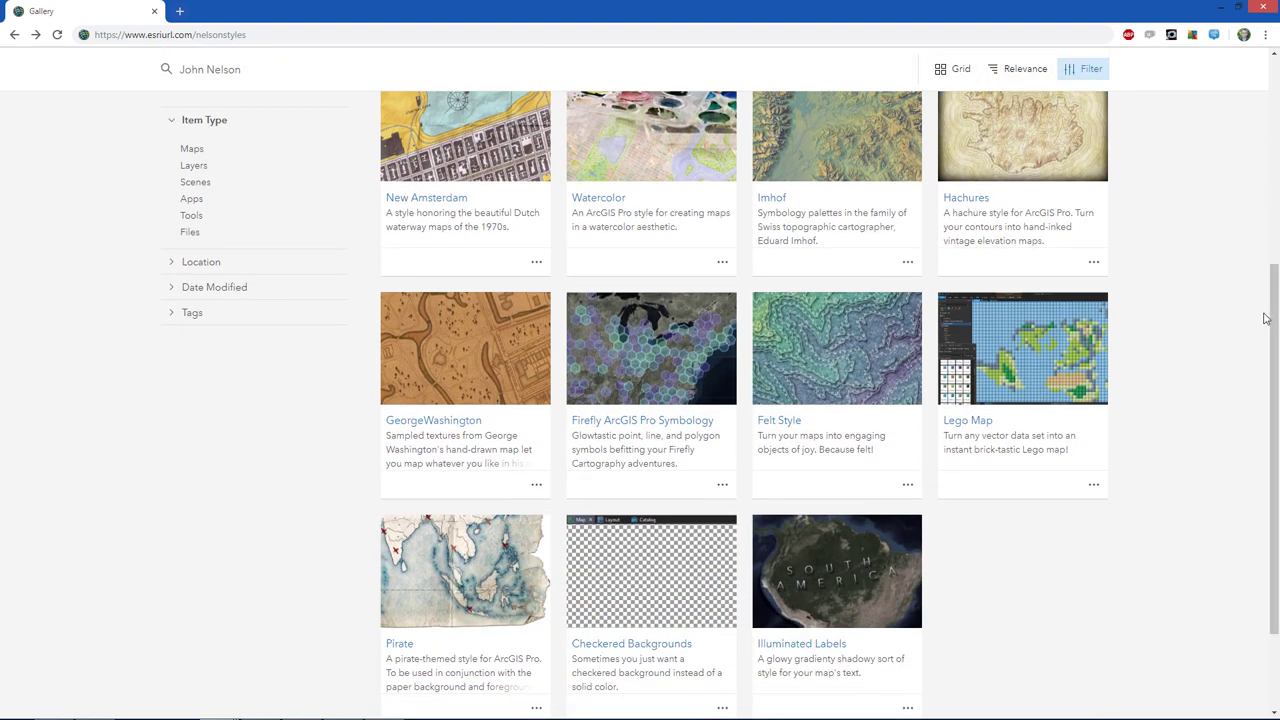
left_click(775, 426)
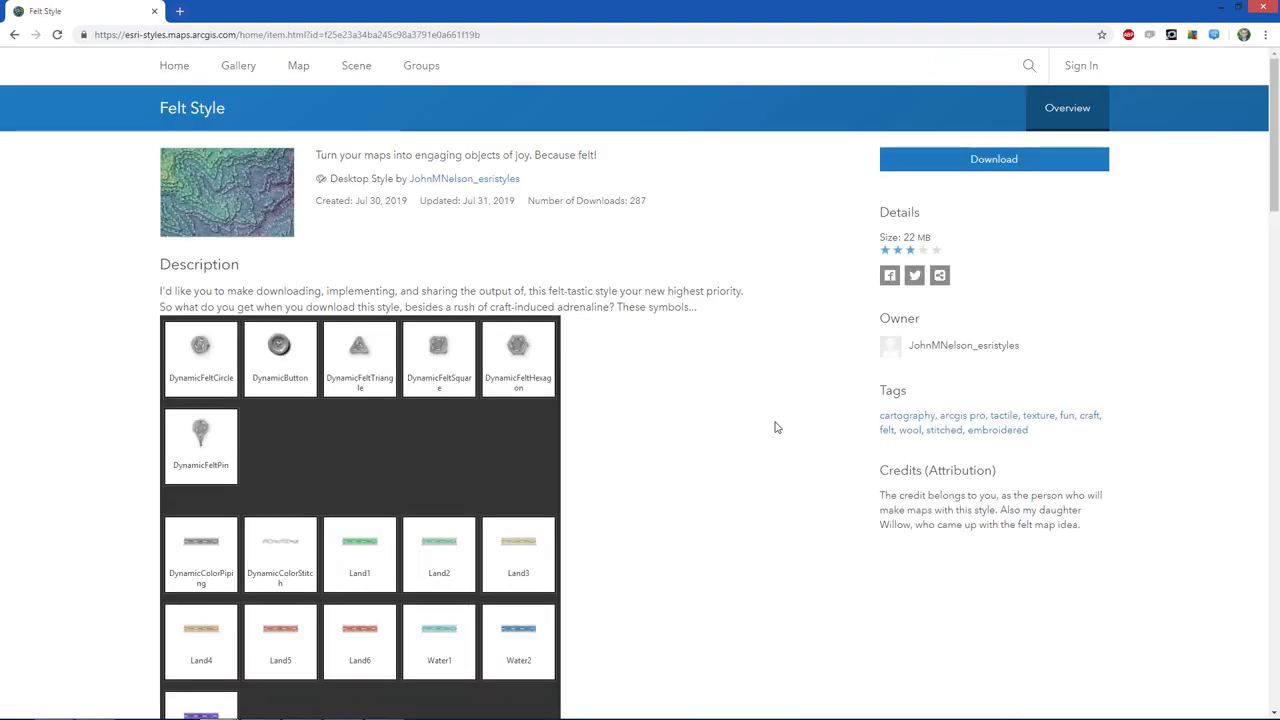
left_click_drag(1274, 163, 1274, 661)
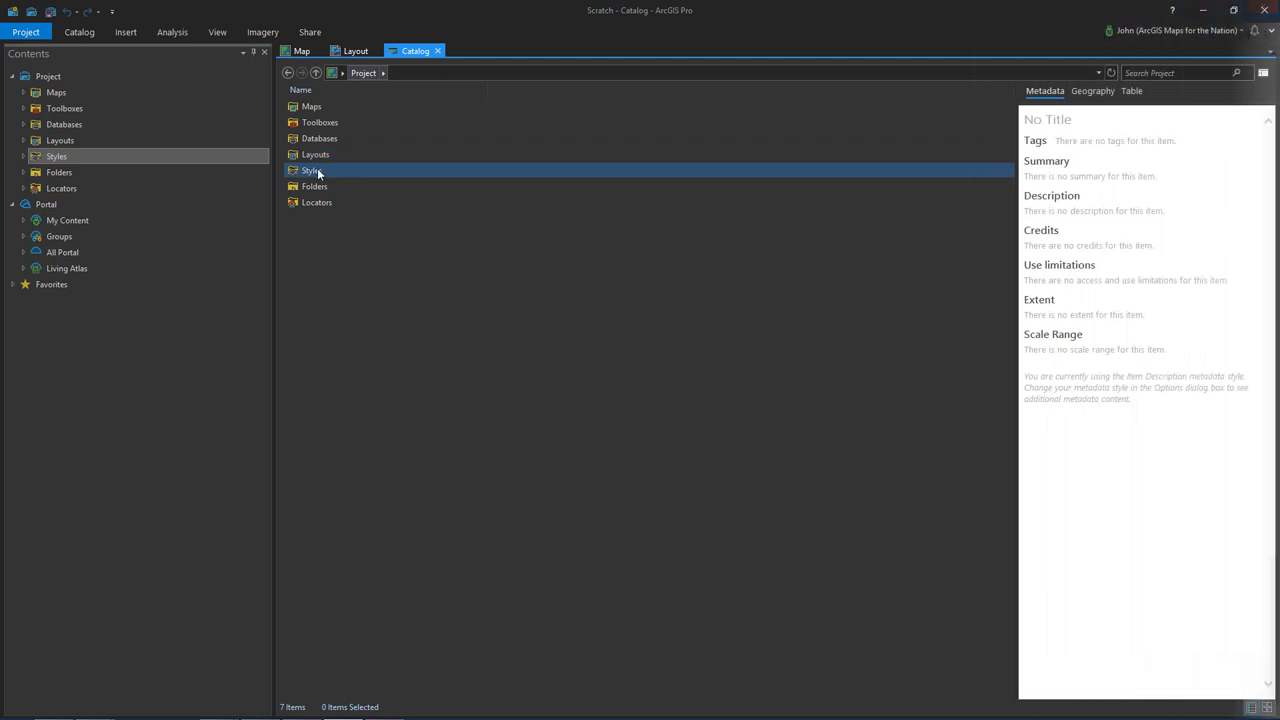
- Add the downloaded FeltStyle from Downloads to the project's styles in Catalog
double_click(317, 168)
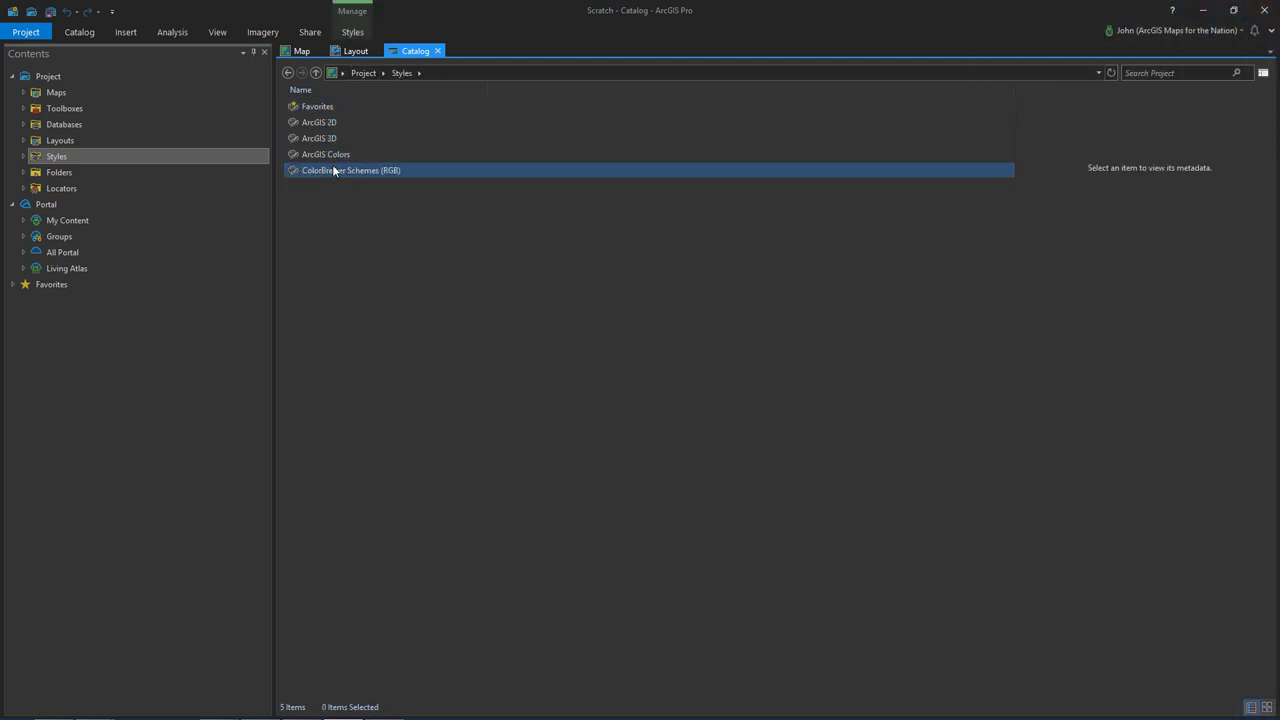
right_click(338, 197)
mouse_move(366, 207)
left_click(436, 206)
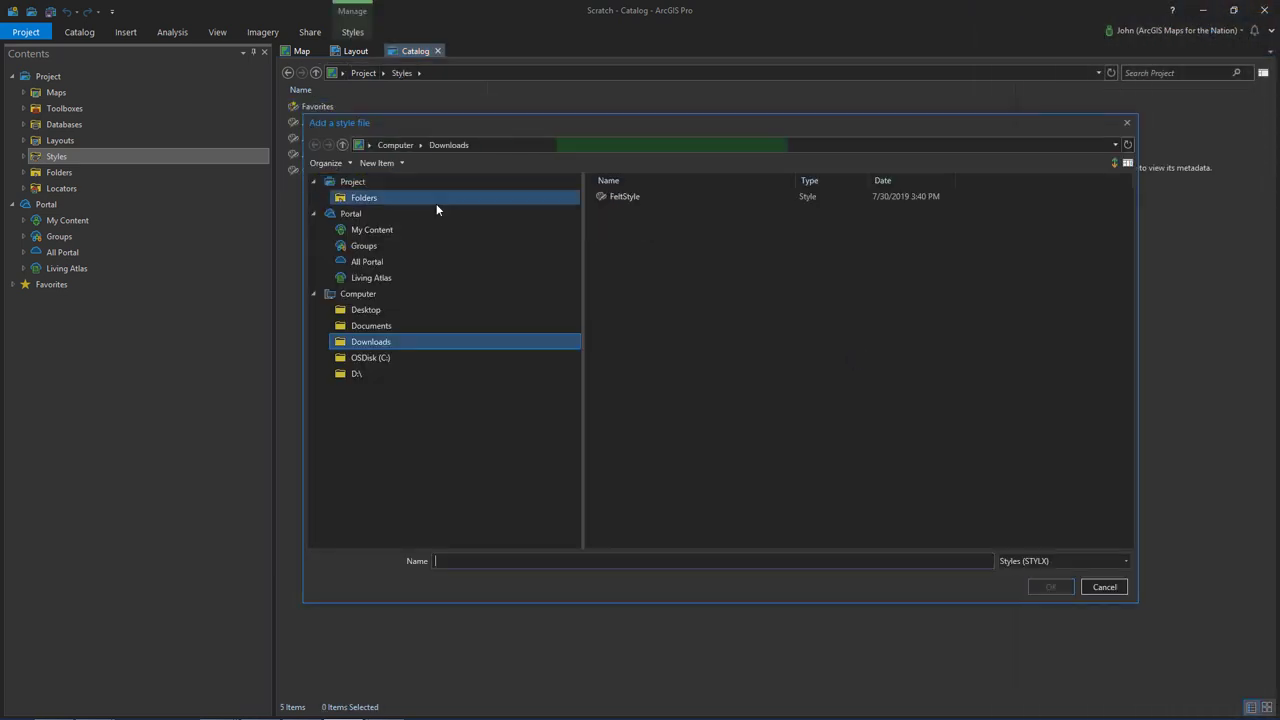
double_click(643, 196)
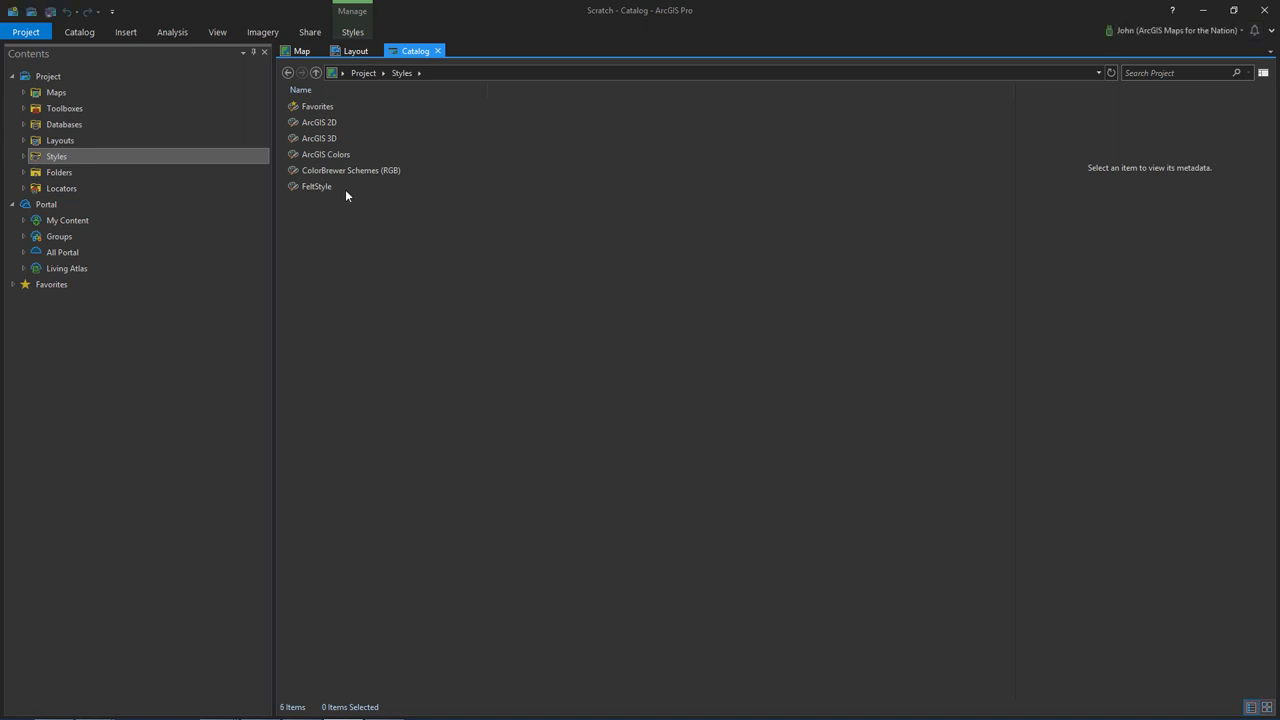
- Browse FeltStyle's line symbols and then its polygon symbols, then return to the Great Lakes layout
double_click(345, 188)
left_click(359, 35)
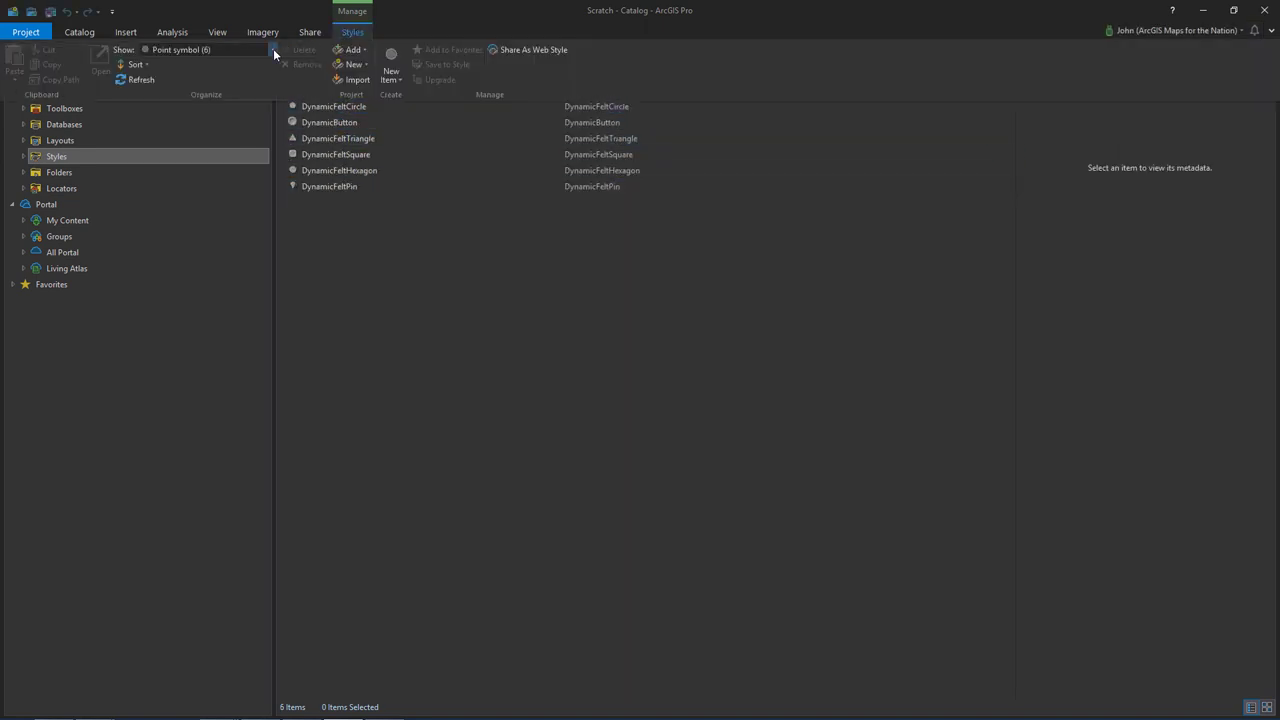
left_click(273, 48)
left_click(237, 68)
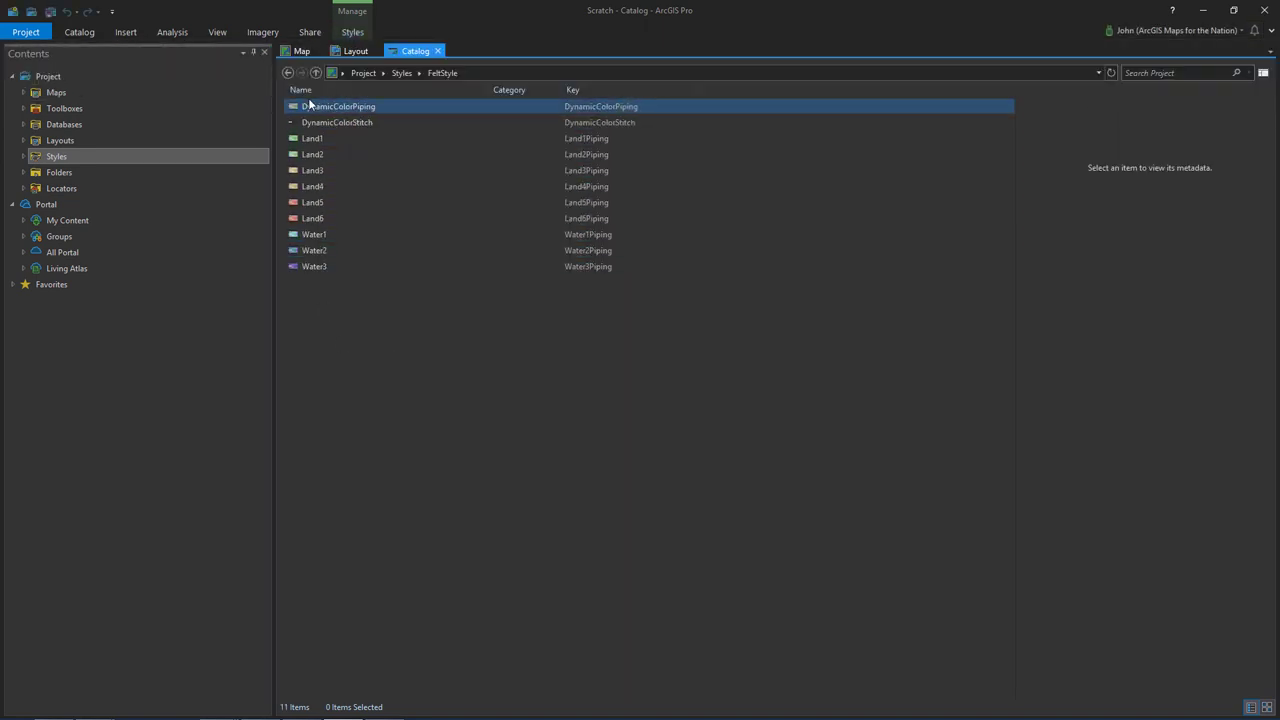
left_click(352, 32)
left_click(258, 49)
left_click(218, 99)
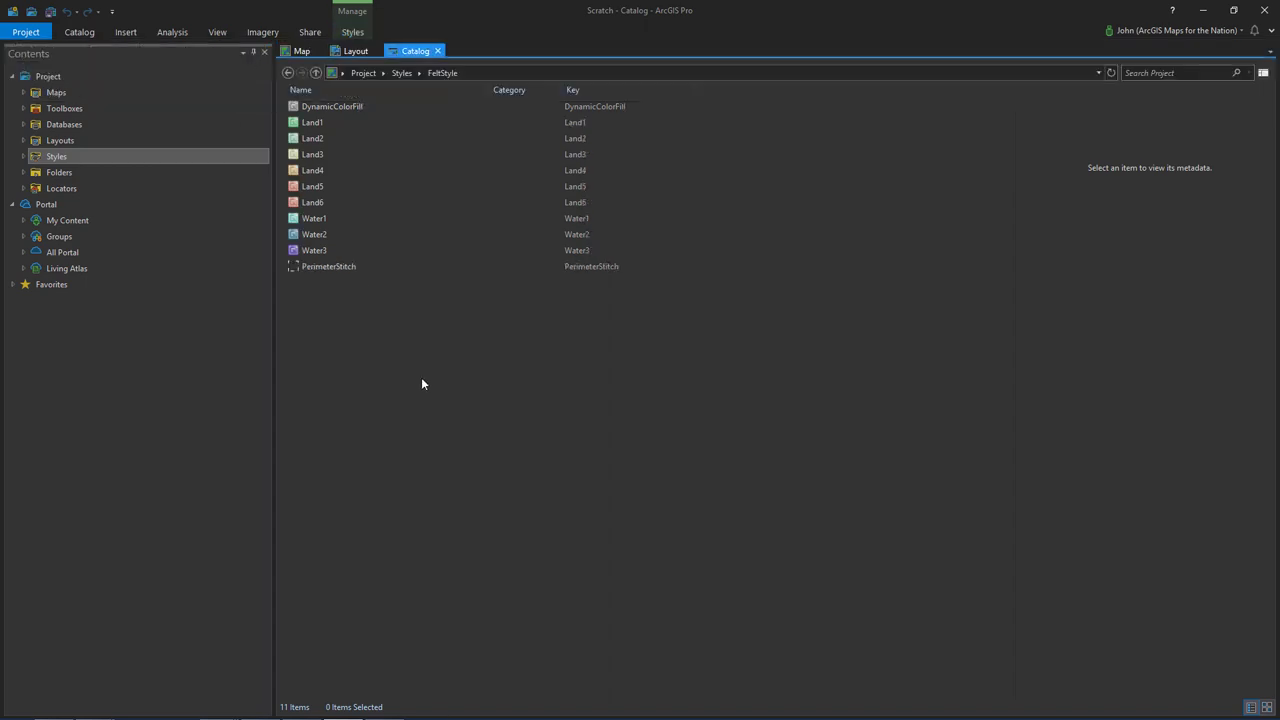
left_click(353, 51)
- Format all GreatLakesSmooth50ft_poly depth classes with FeltStyle's grey DynamicColorFill stitched felt fill
right_click(183, 196)
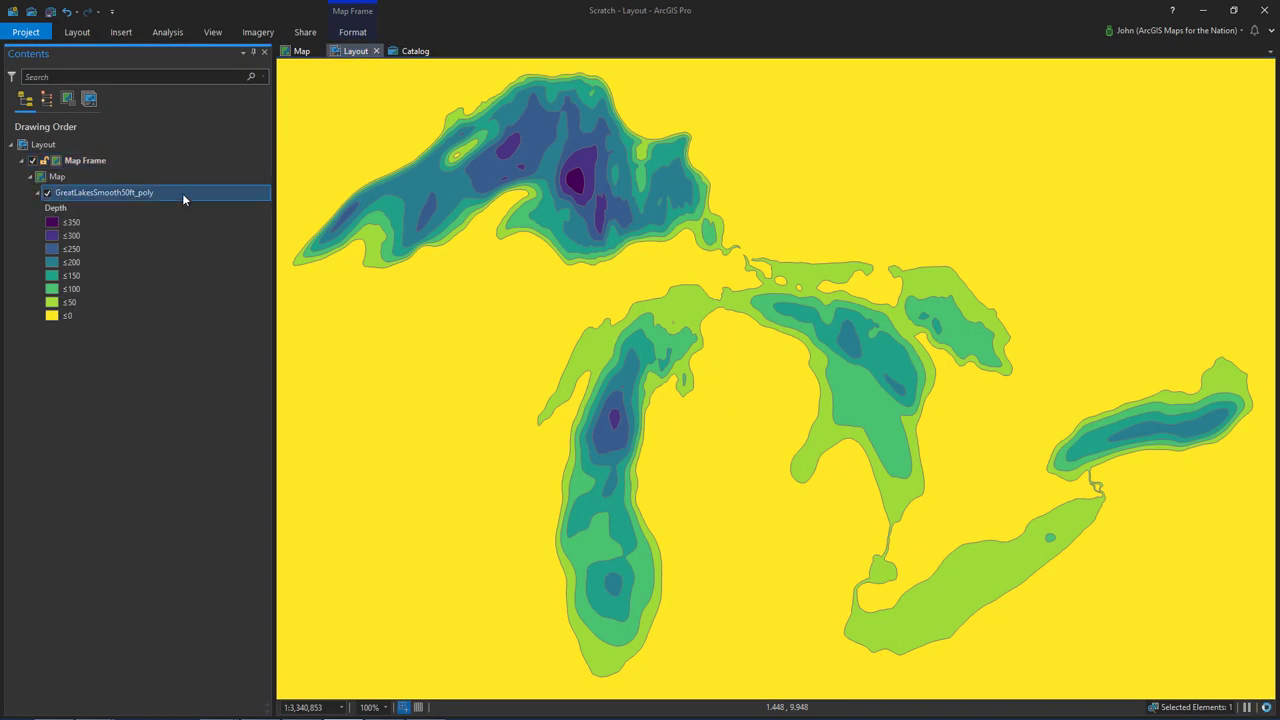
left_click(224, 479)
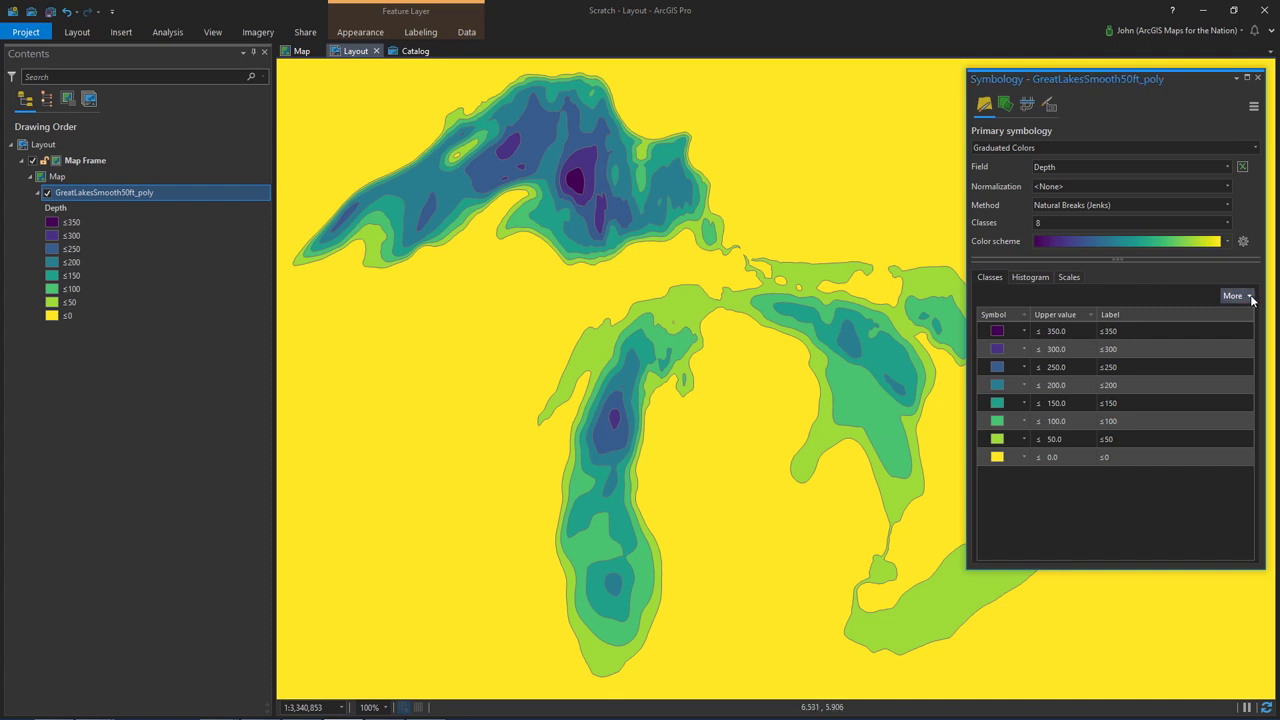
left_click(1246, 296)
left_click(1202, 379)
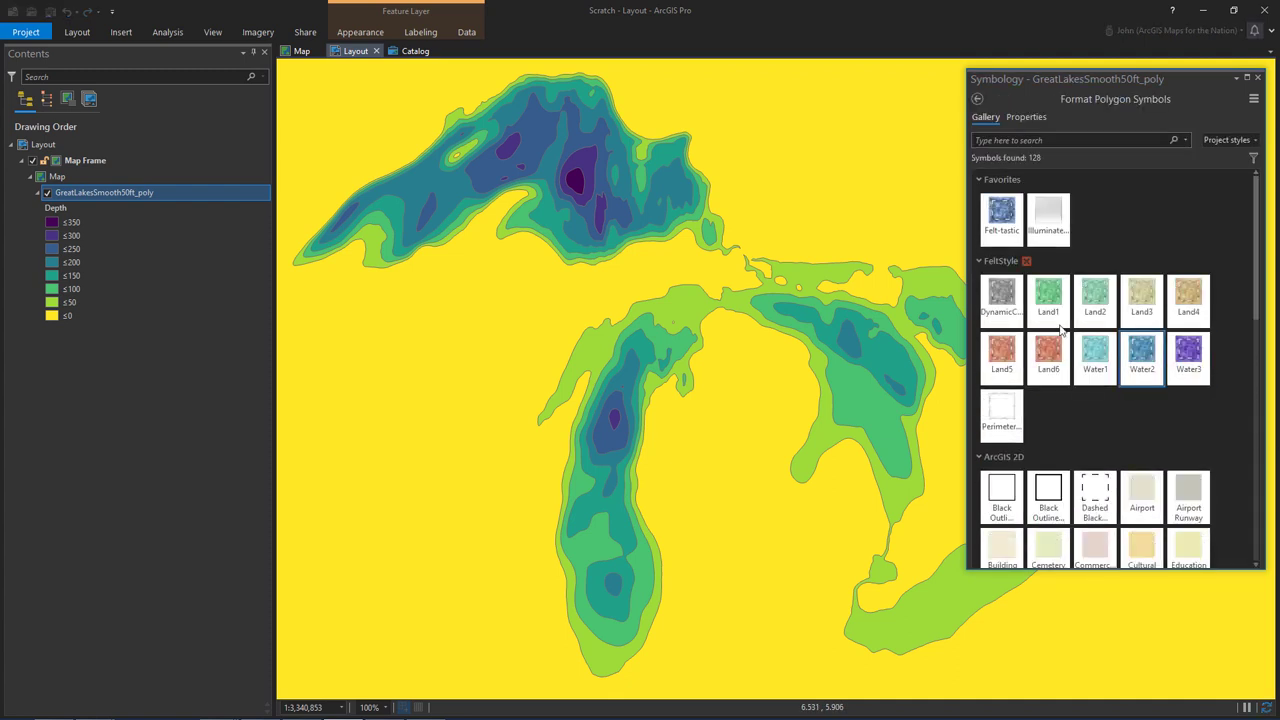
left_click(1015, 320)
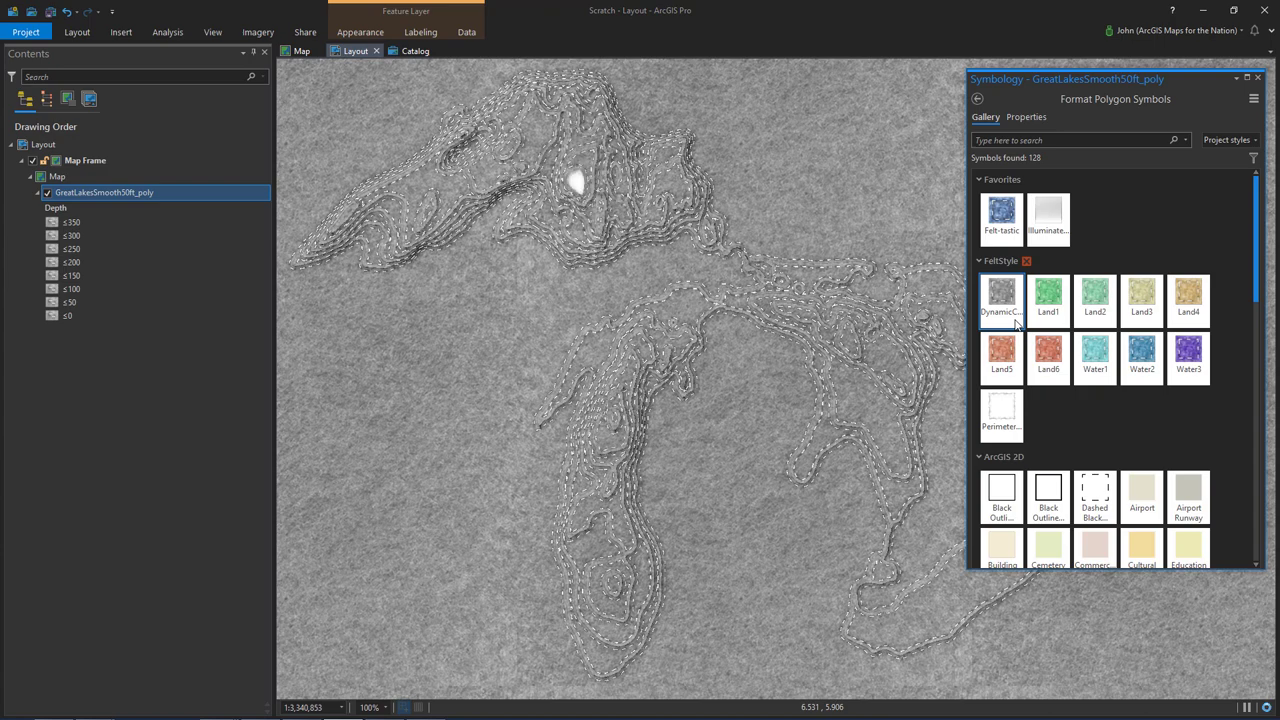
left_click(978, 99)
- Apply the purple-to-yellow viridis color scheme to the felt depth classes
left_click(1233, 296)
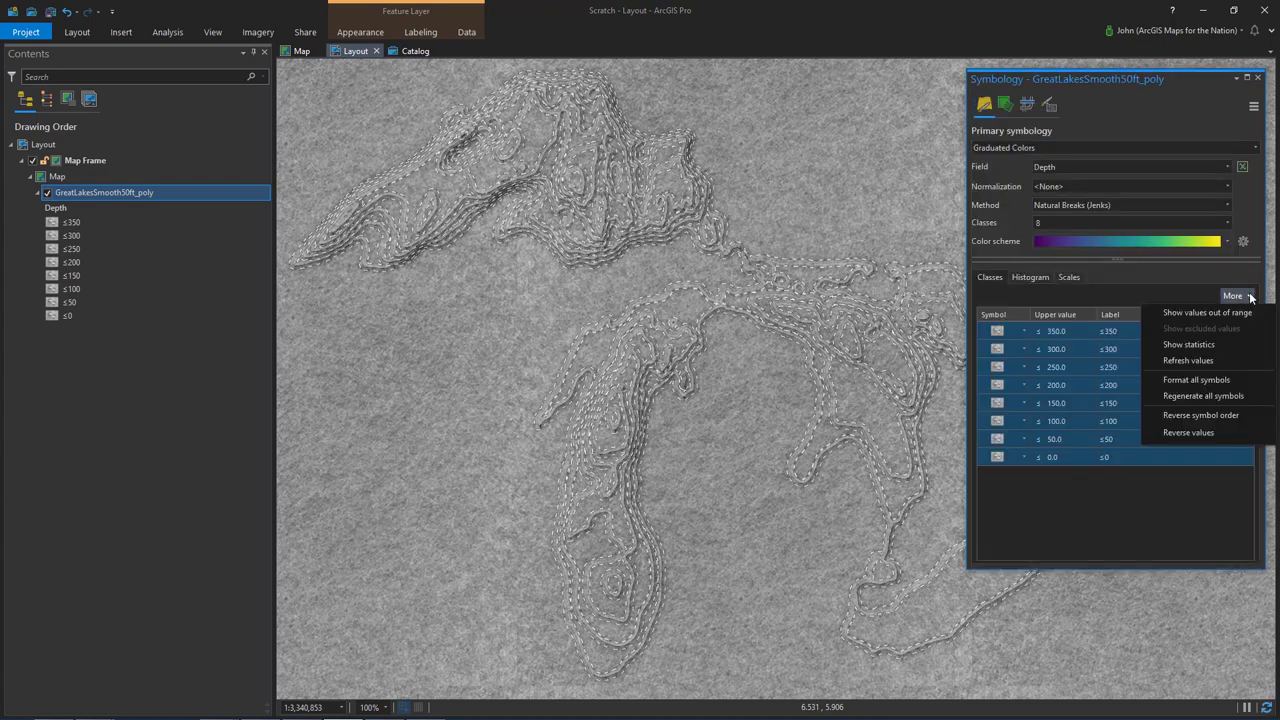
left_click(1205, 417)
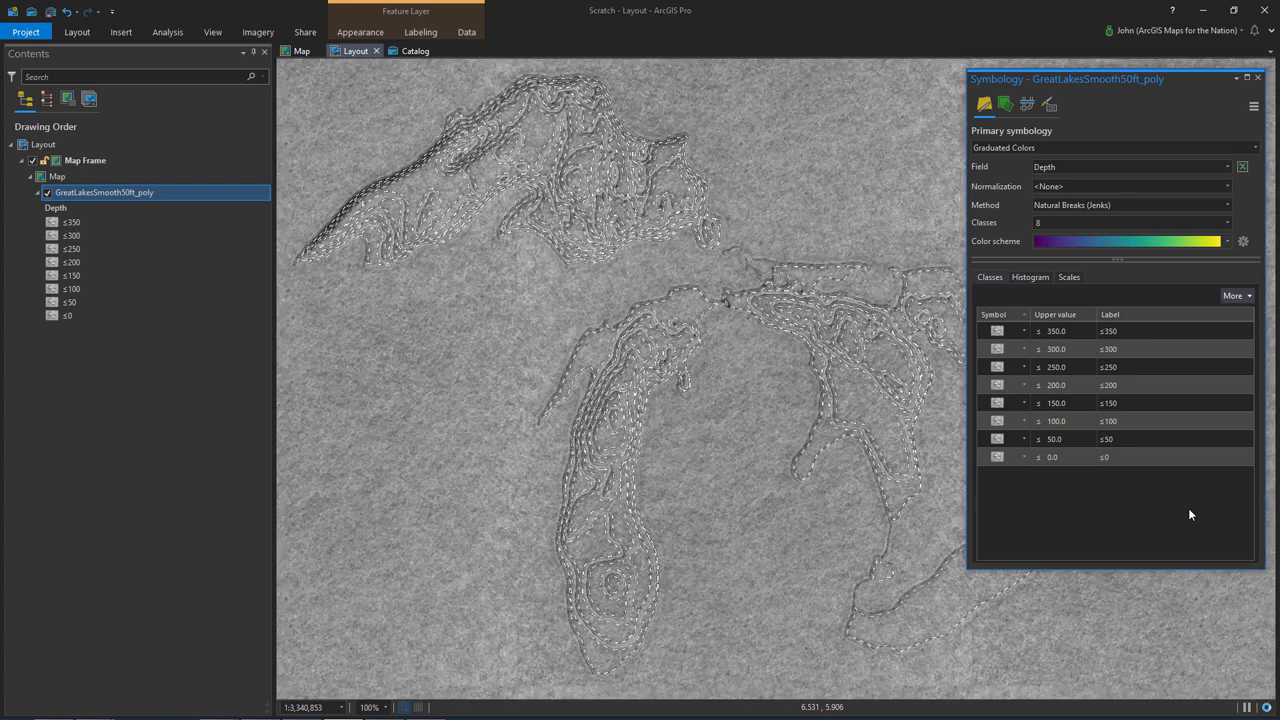
left_click(1228, 244)
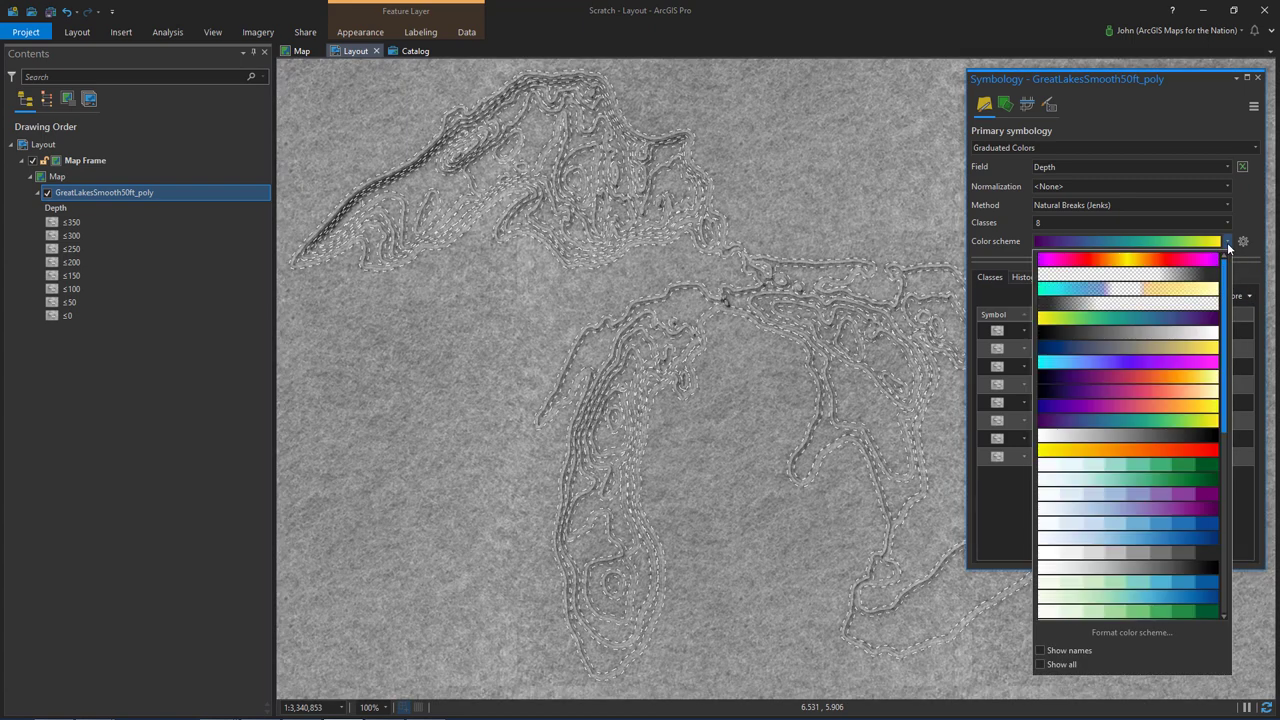
left_click(1175, 423)
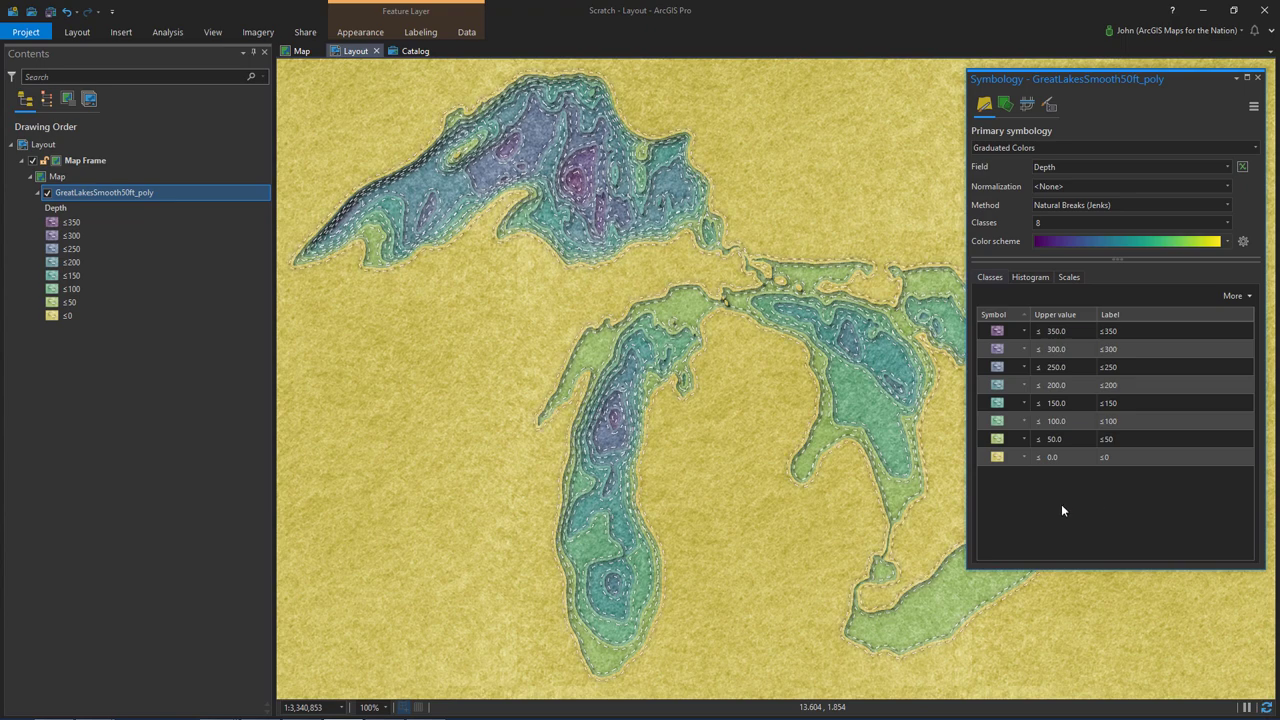
- Replace the yellow land class symbol with a pale sandy felt fill and close Symbology
left_click(997, 457)
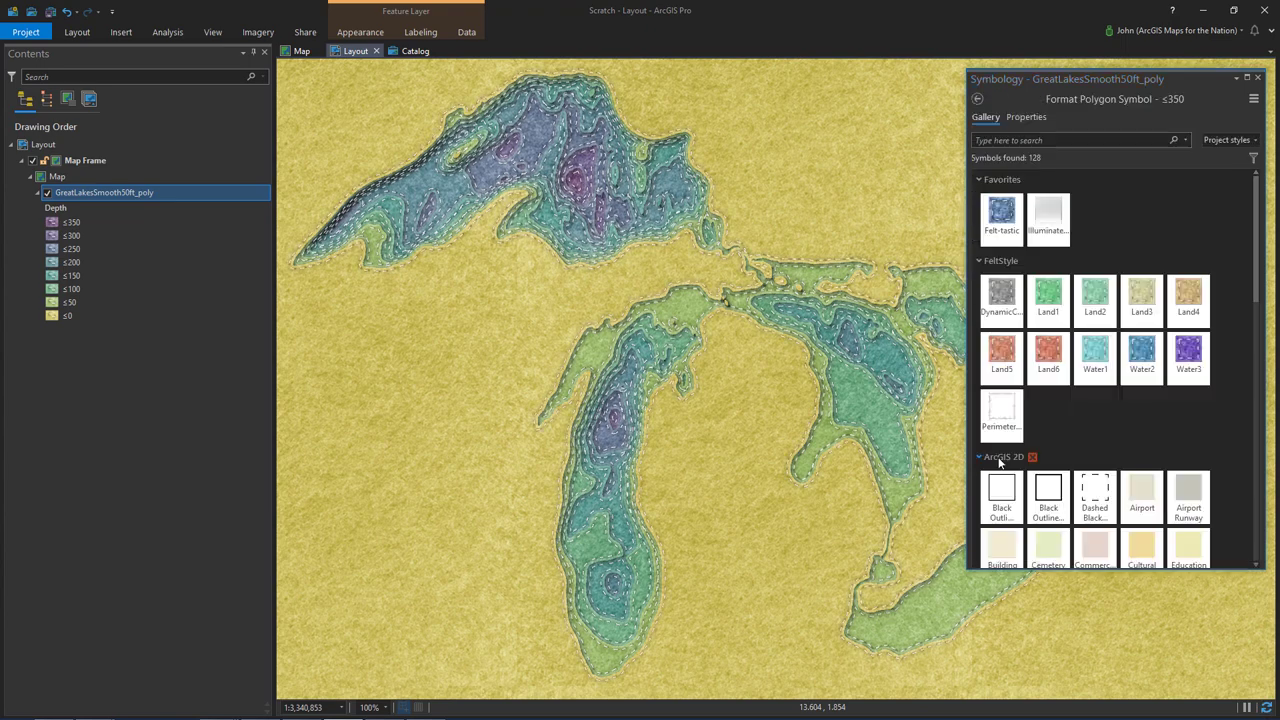
left_click(1143, 312)
left_click(1259, 79)
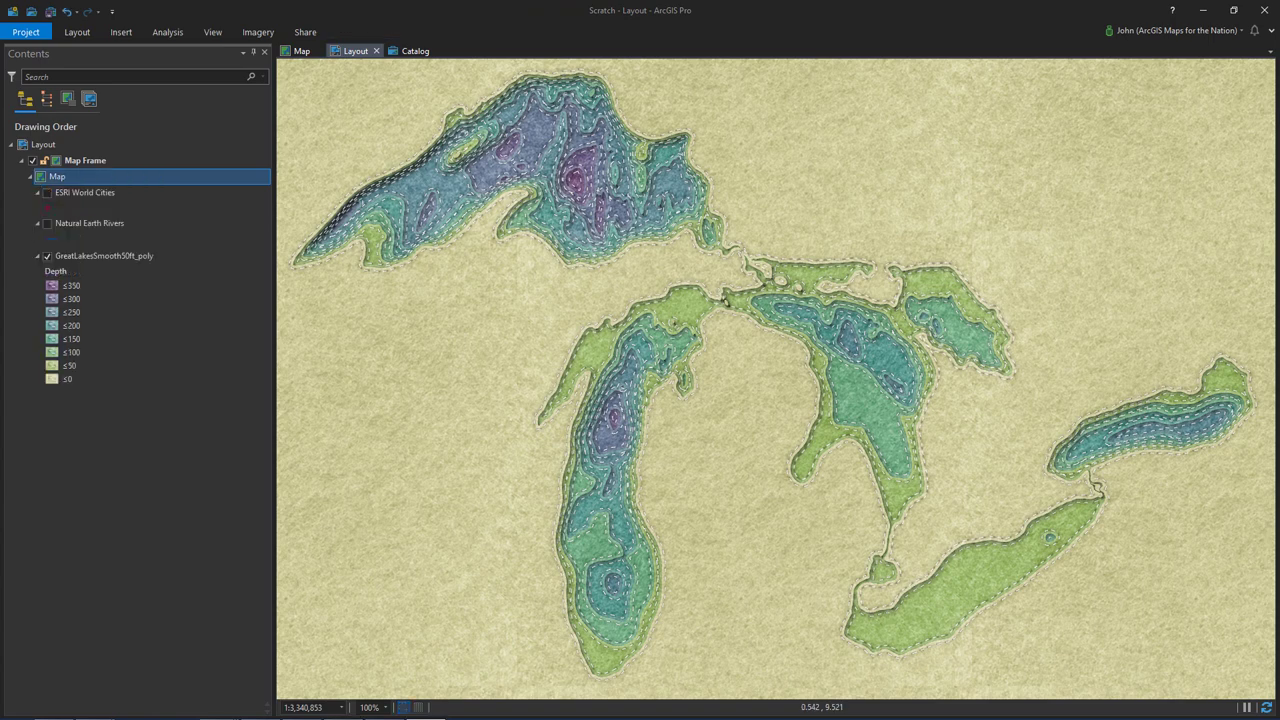
- Turn on Natural Earth Rivers and ESRI World Cities, drawing rivers with Land2 felt piping
left_click(134, 194)
left_click(46, 224)
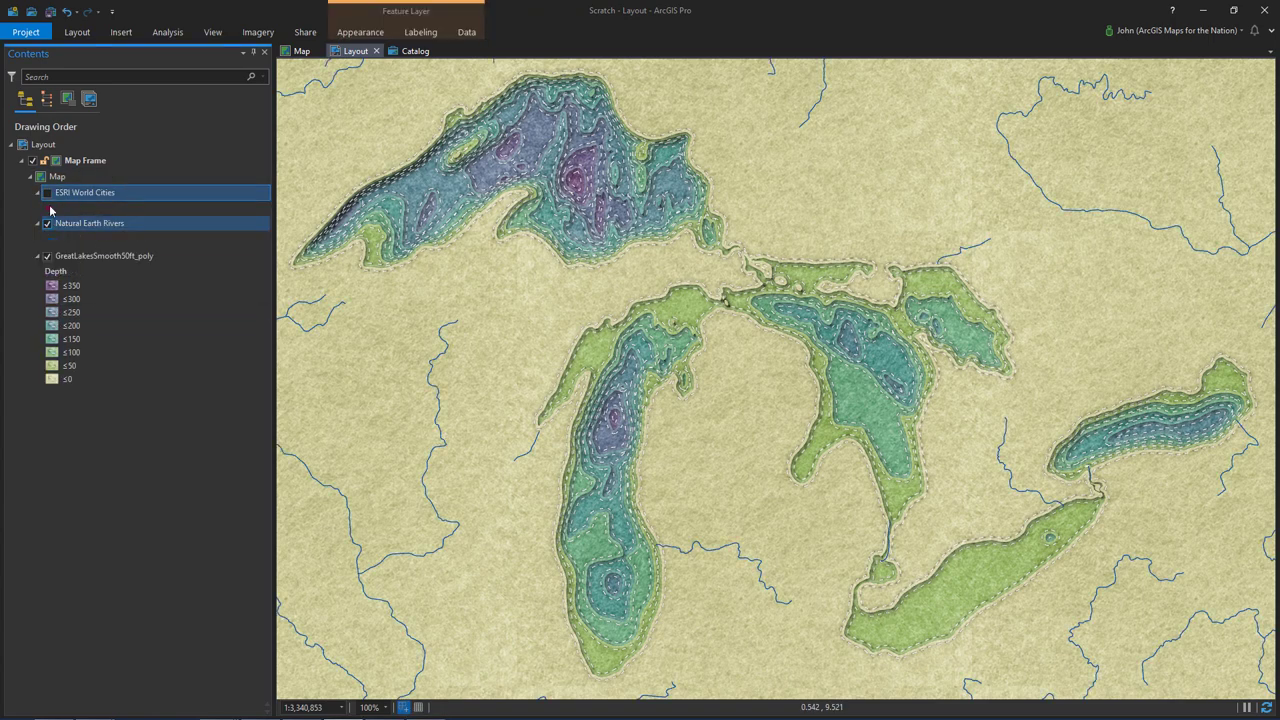
left_click(47, 193)
left_click(50, 241)
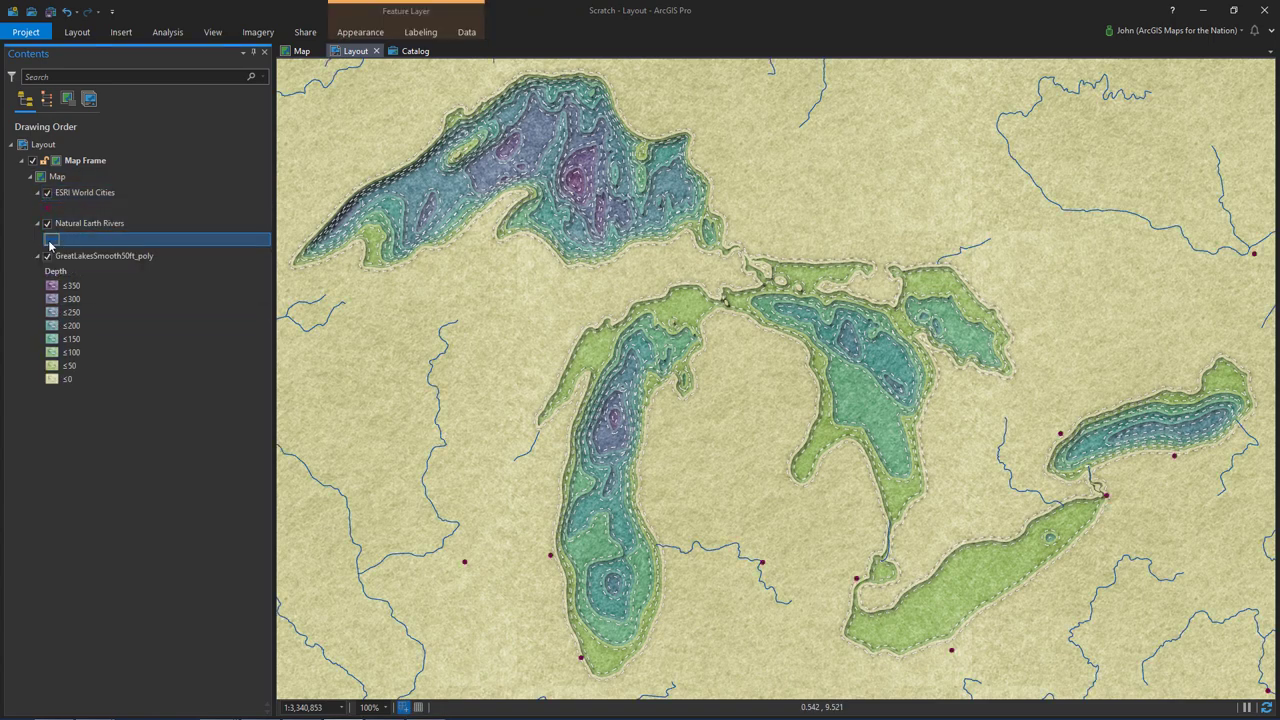
left_click(1108, 268)
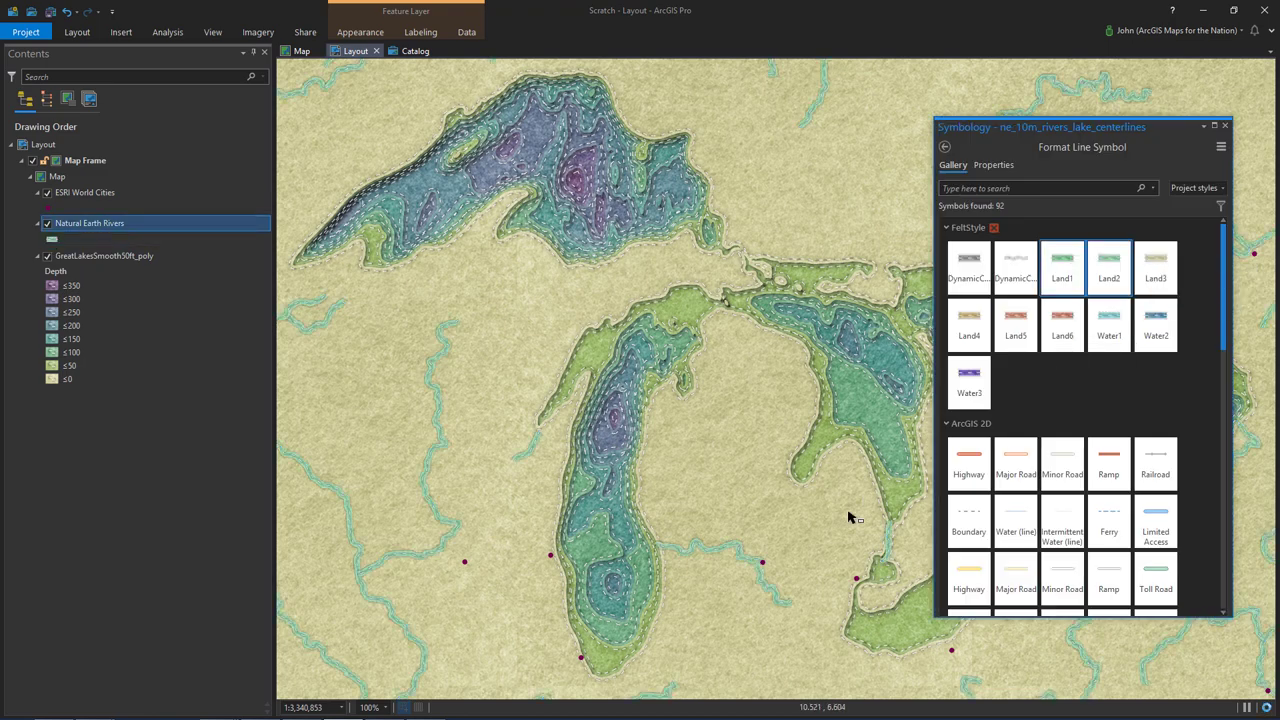
- Symbolize the cities with DynamicFeltCircle coloured dark magenta and apply
left_click(47, 207)
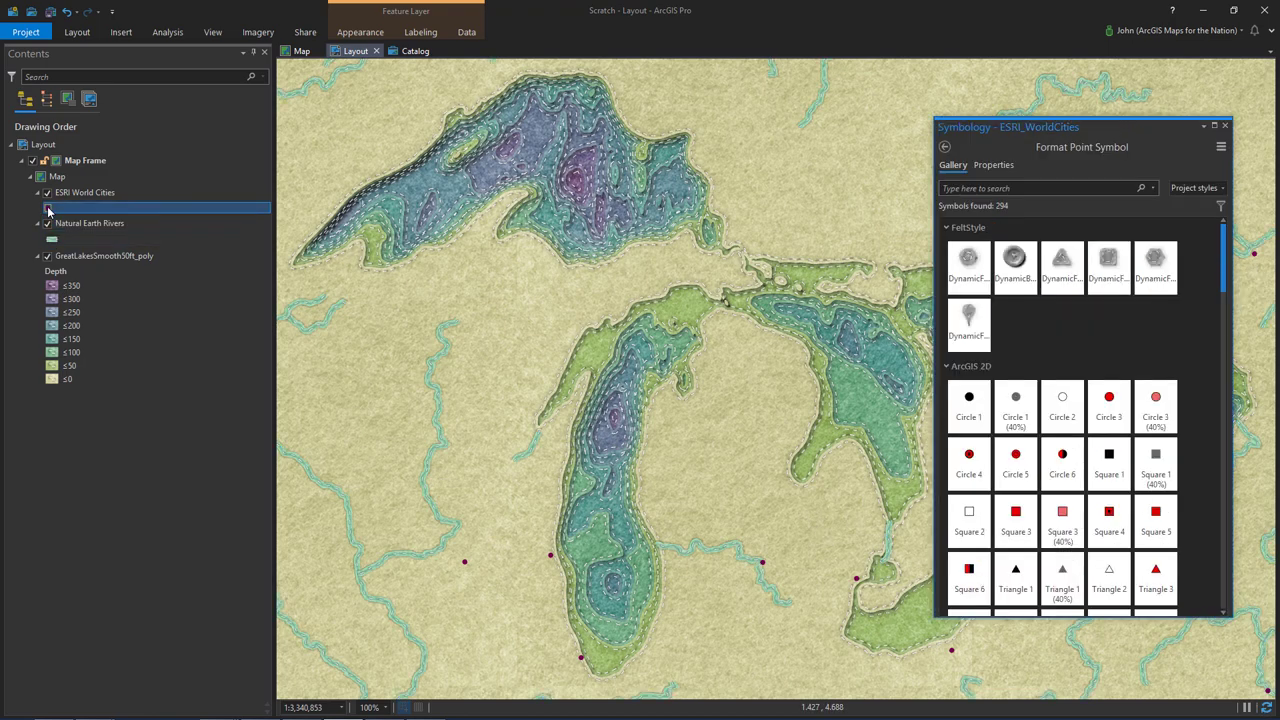
left_click(967, 282)
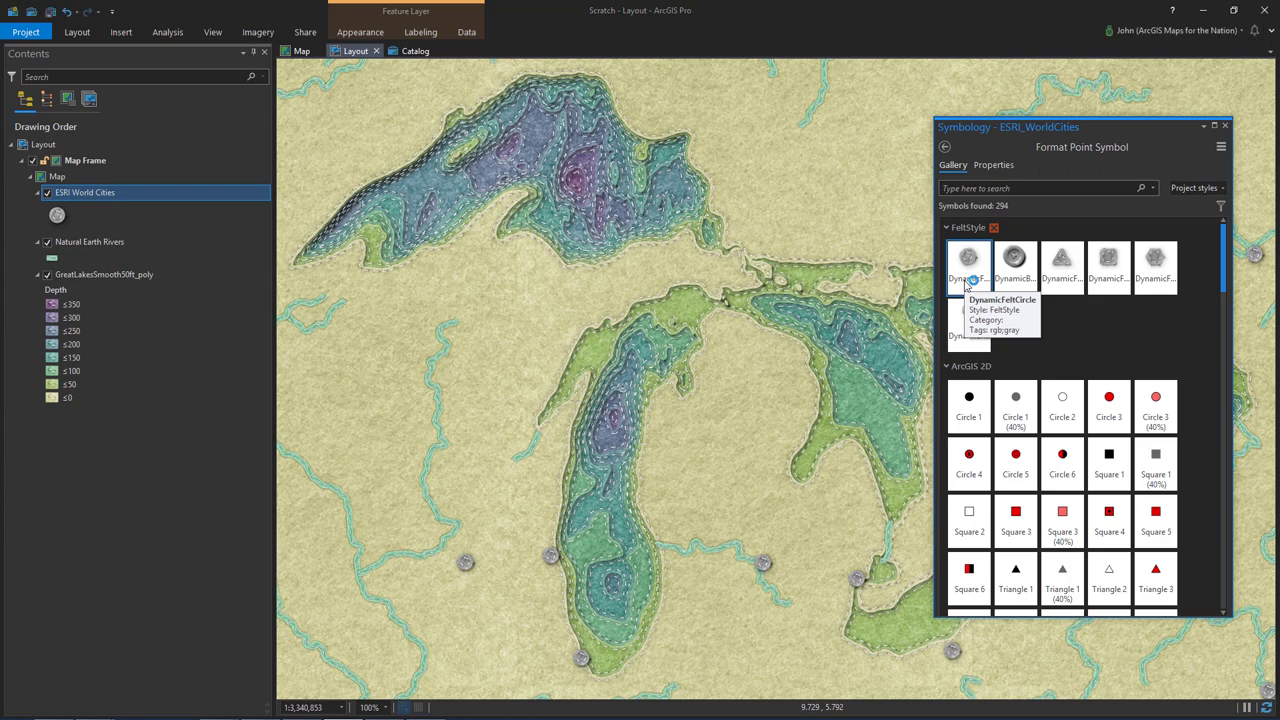
left_click(993, 164)
left_click(1203, 333)
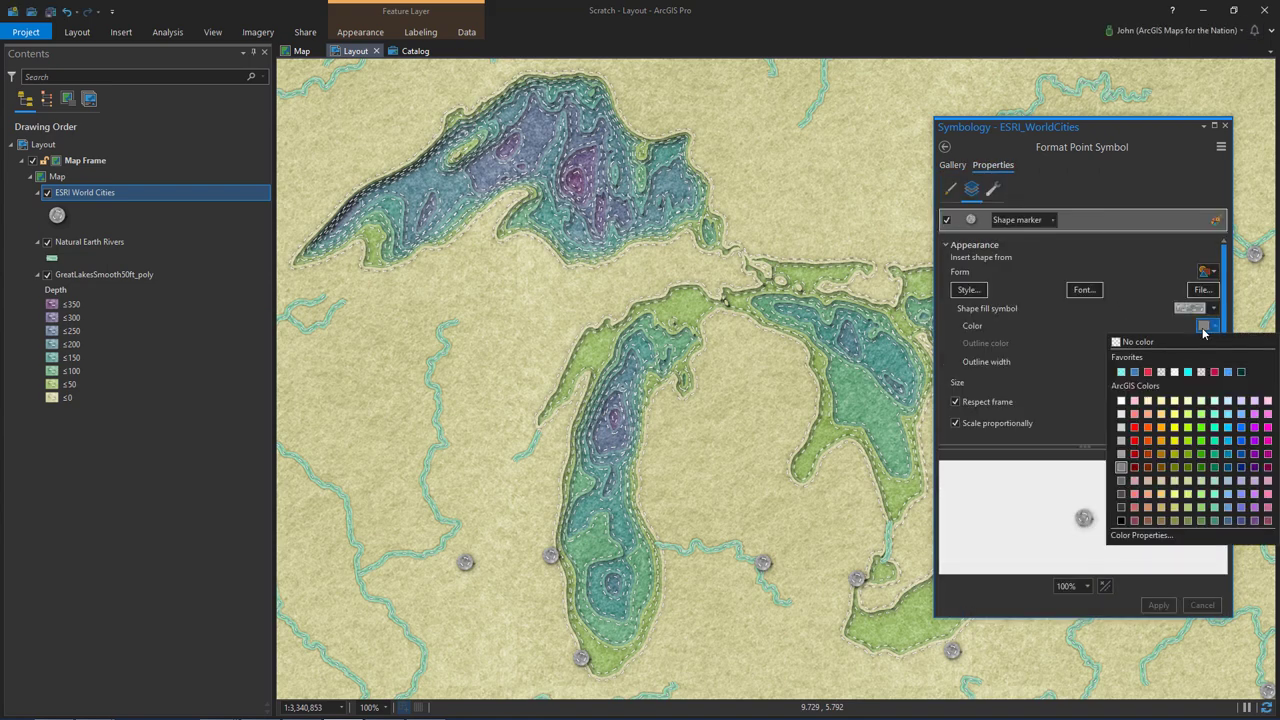
left_click(1236, 478)
left_click(1158, 605)
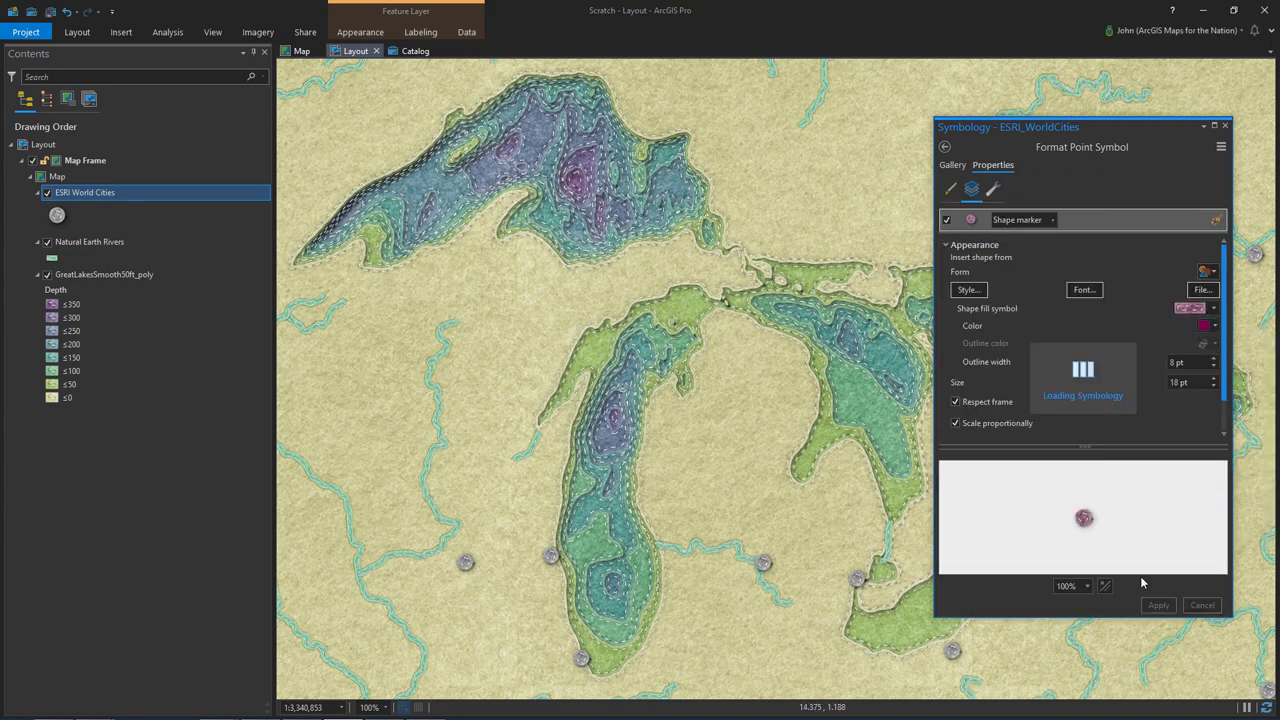
left_click(1216, 128)
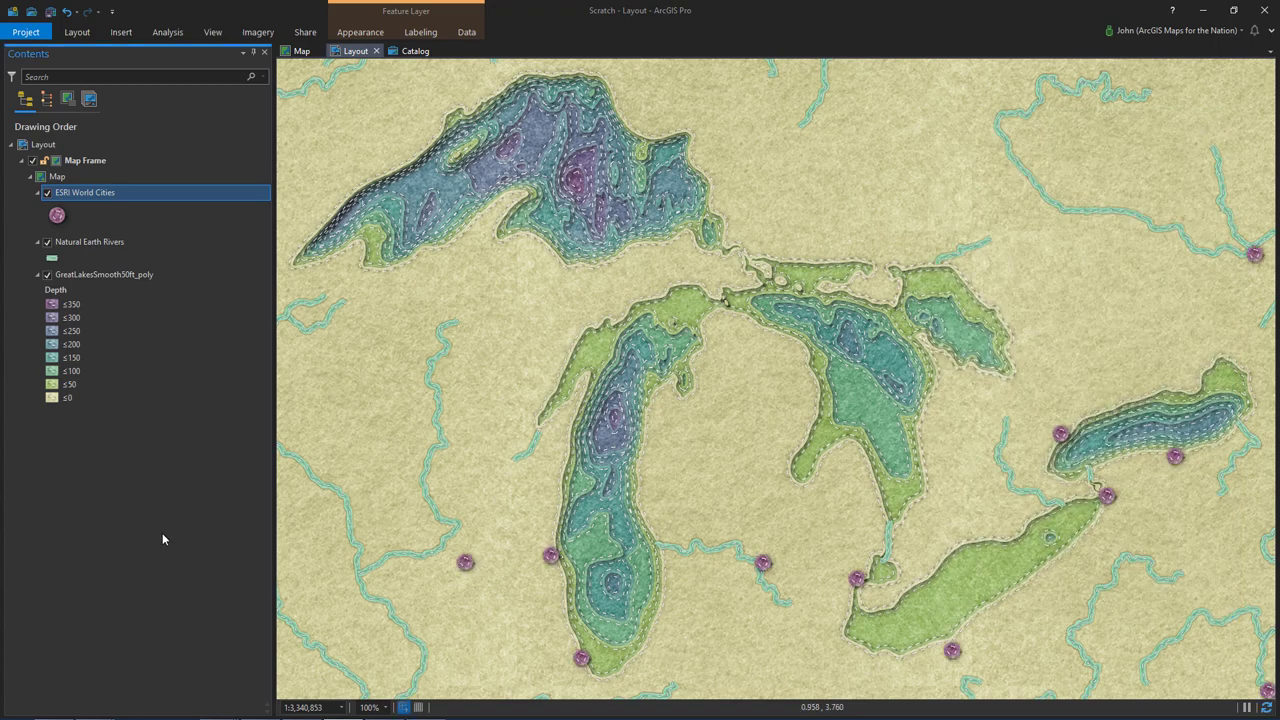